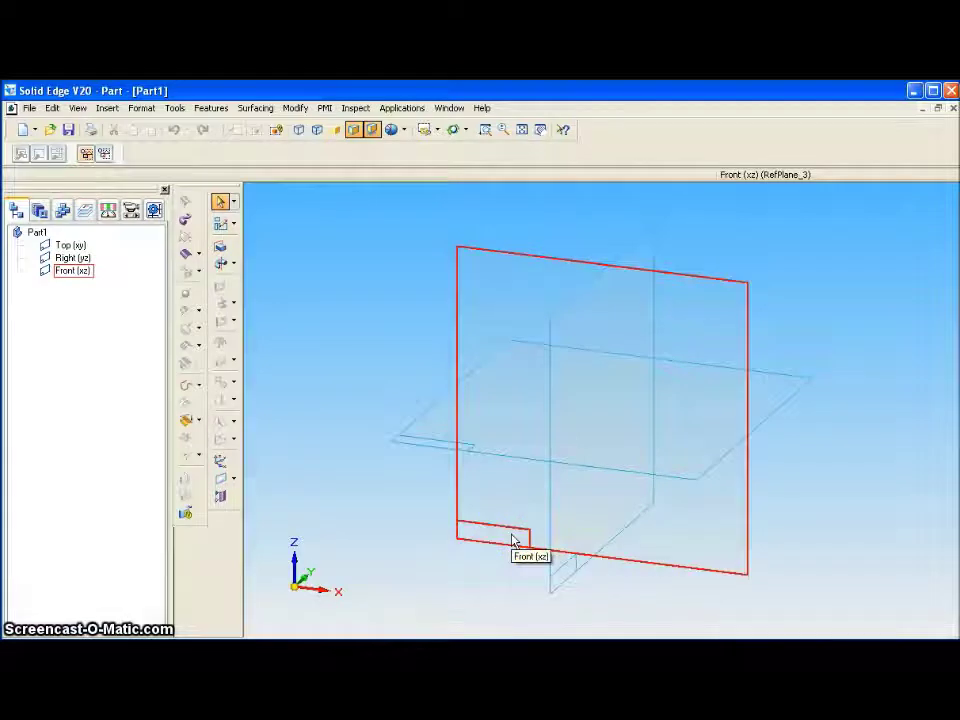
Begin a new protrusion with its profile sketch on the Front (xz) reference plane.
left_click(469, 522)
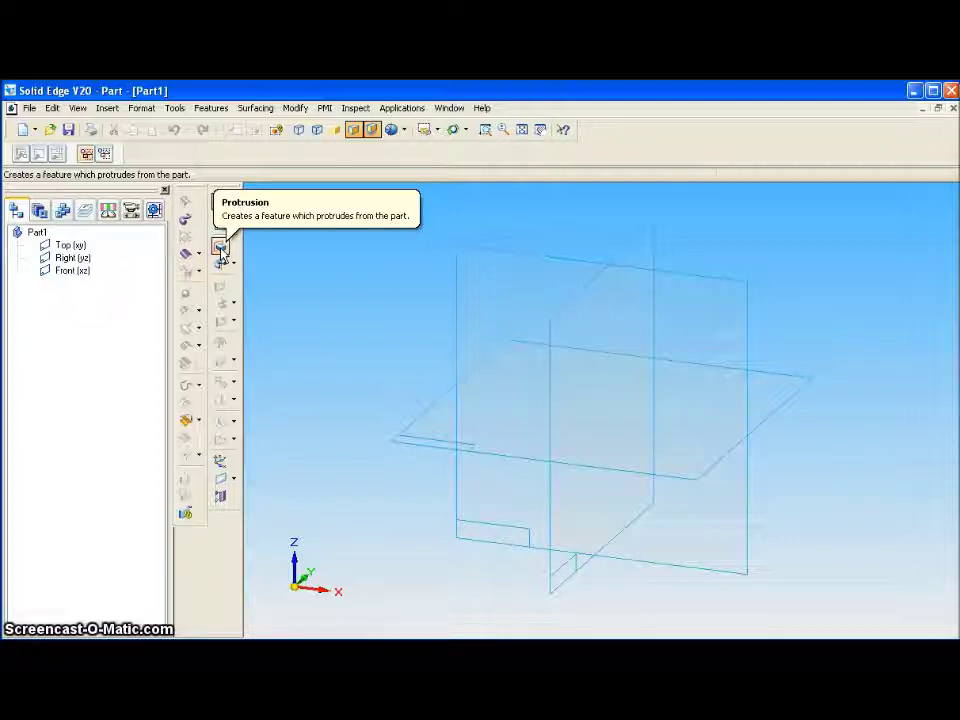
left_click(221, 250)
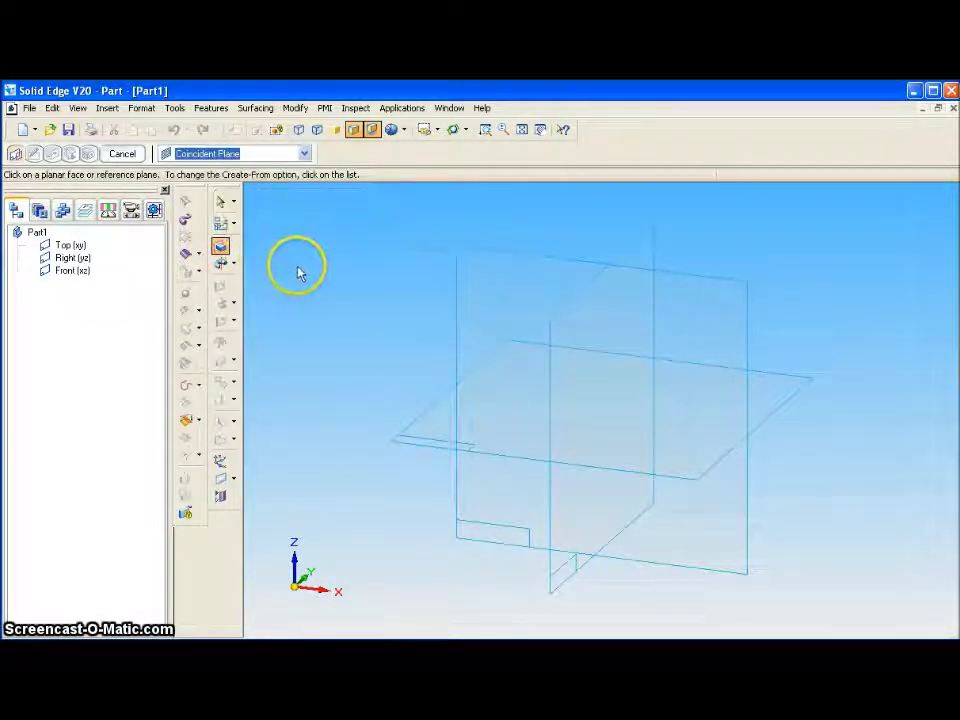
left_click(462, 318)
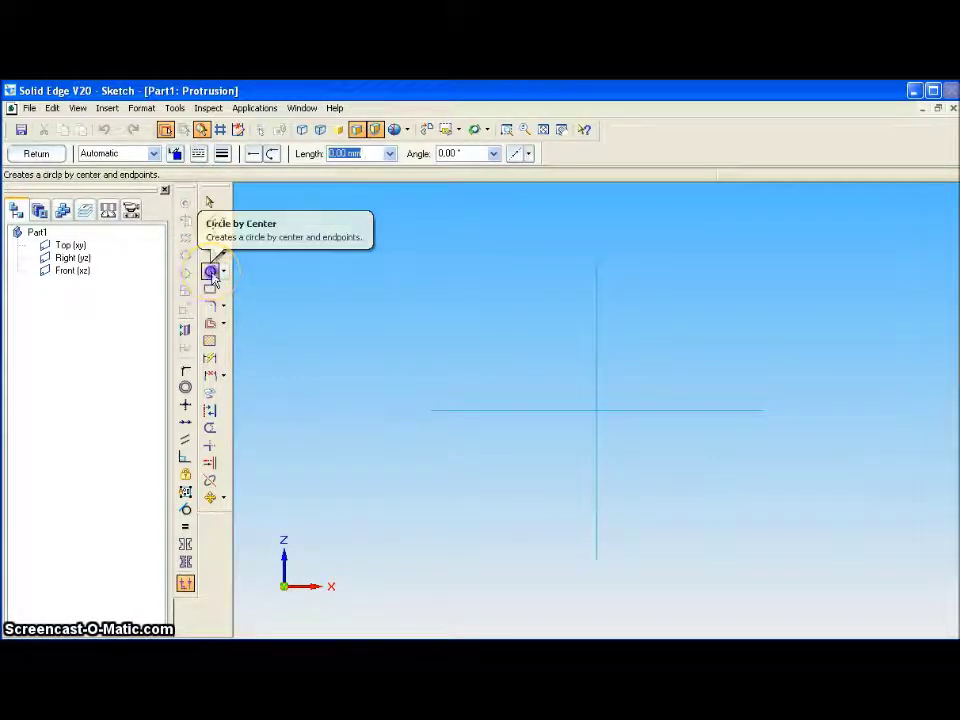
Draw a 20 mm diameter circle with Circle by Center, up-left of the origin.
left_click(211, 272)
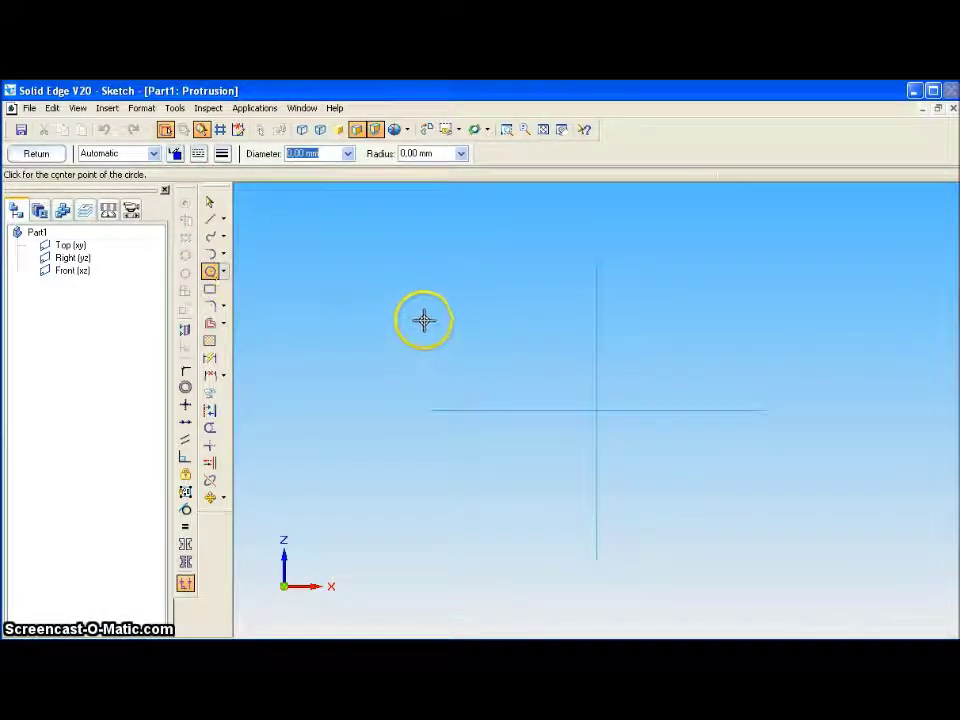
left_click(426, 315)
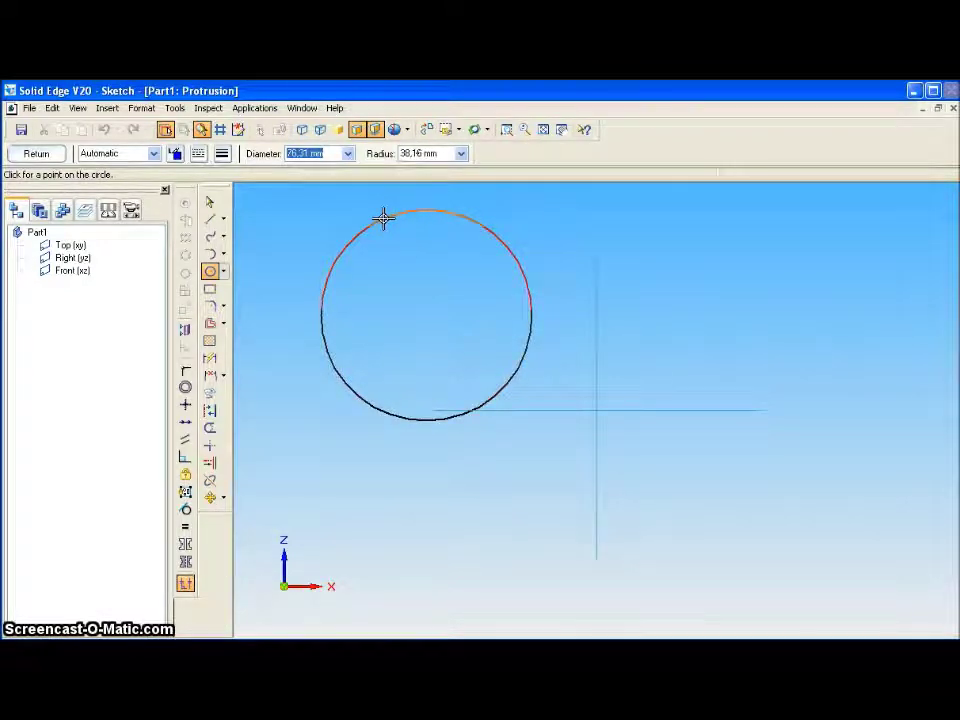
type("20")
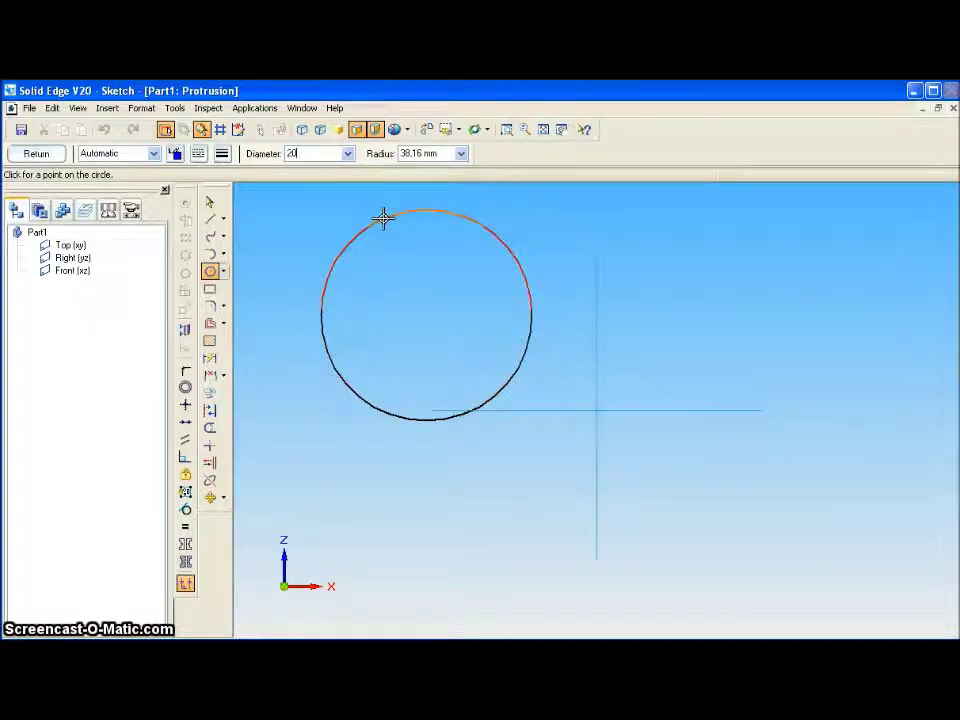
key("Return")
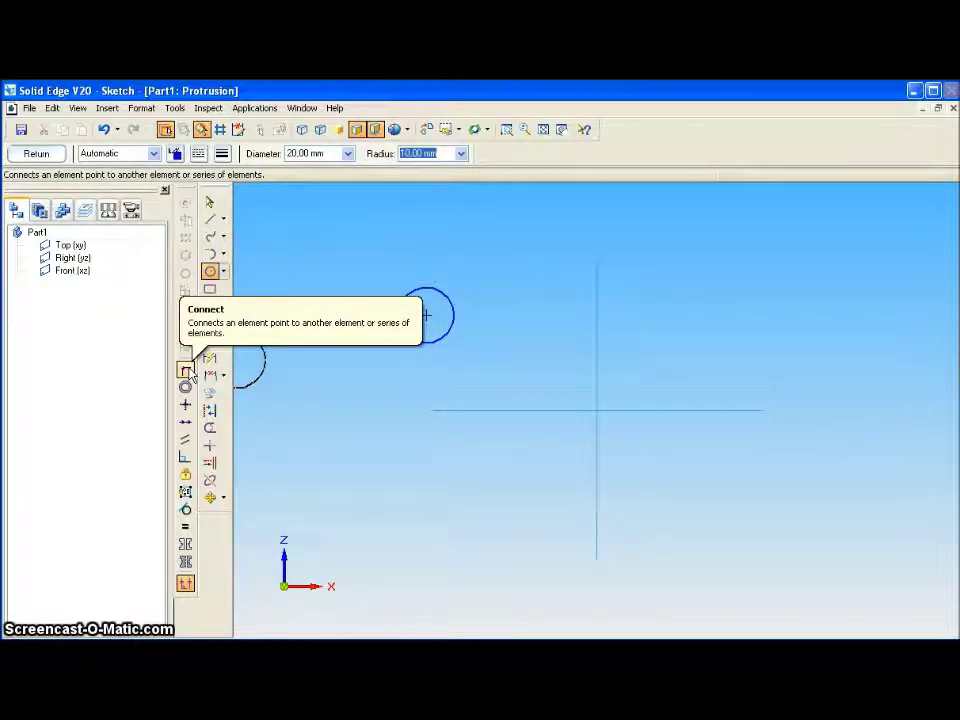
left_click(188, 370)
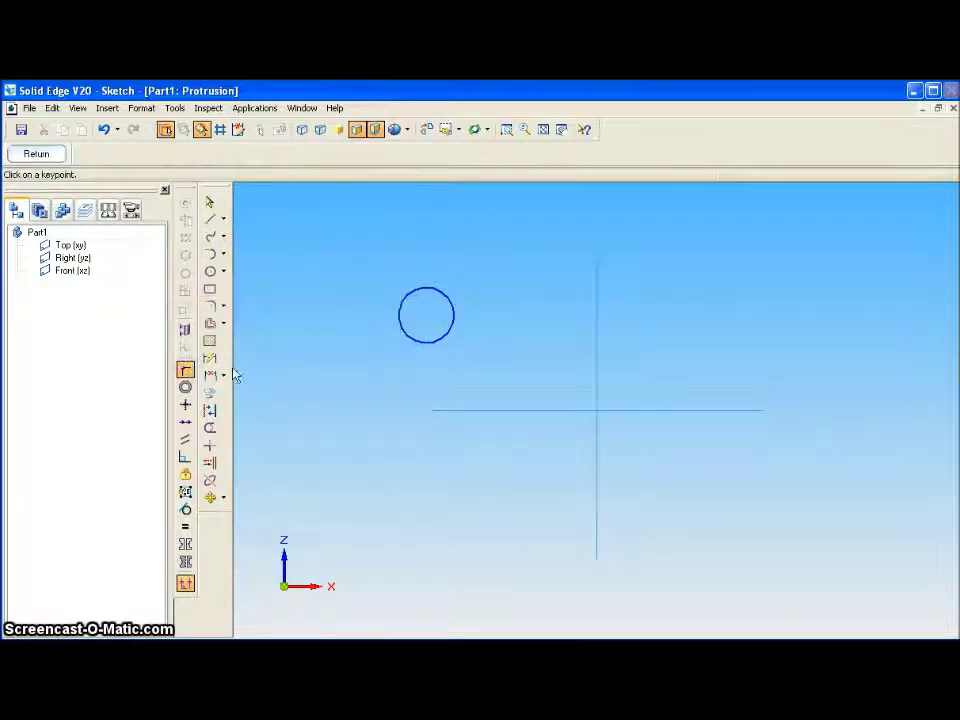
Connect the circle's centre to the vertical and horizontal axes, then close the sketch.
left_click(426, 316)
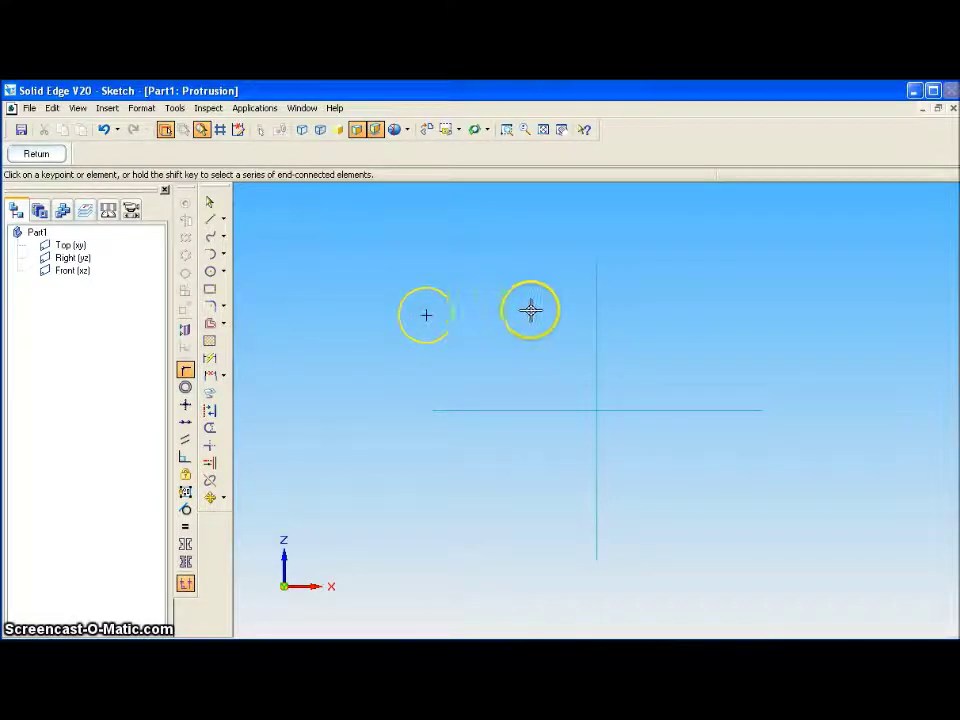
left_click(596, 315)
left_click(590, 315)
left_click(486, 316)
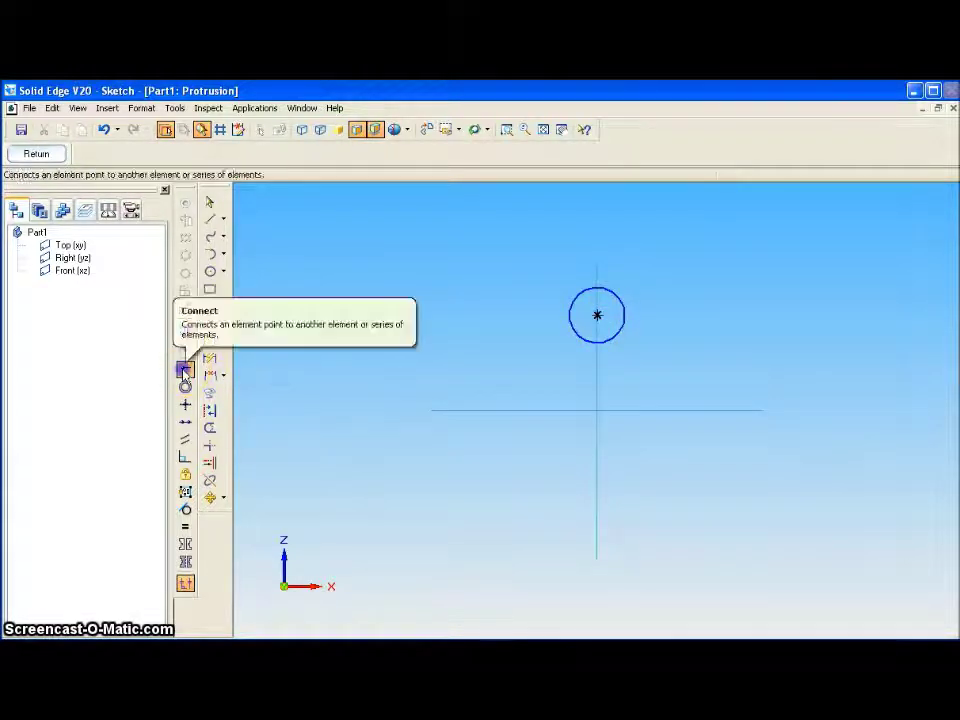
left_click_drag(585, 313, 595, 314)
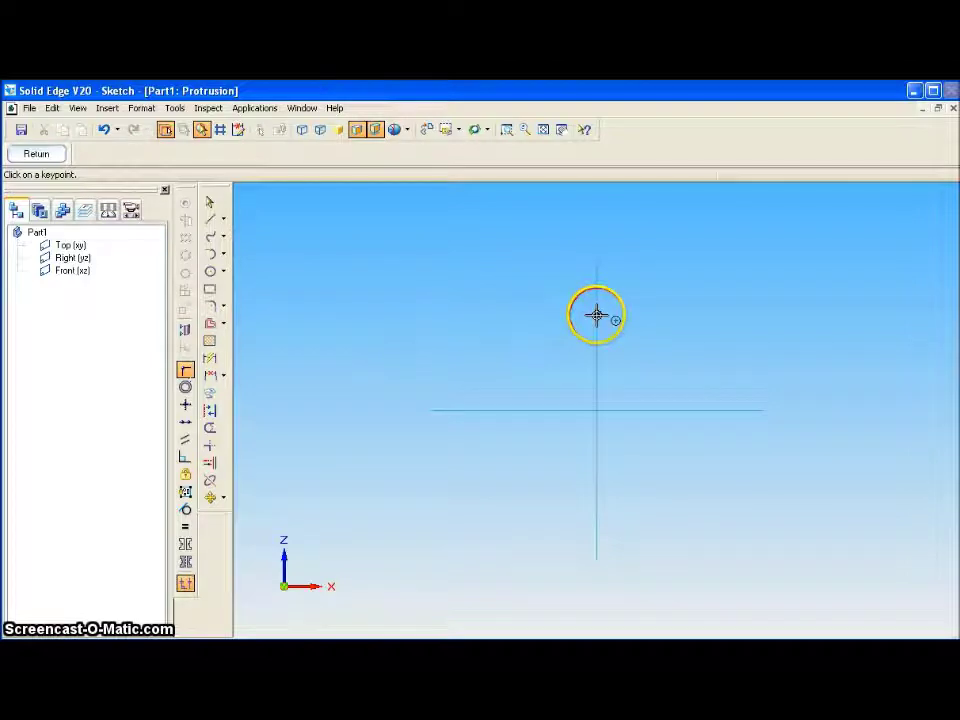
left_click(596, 315)
left_click(611, 408)
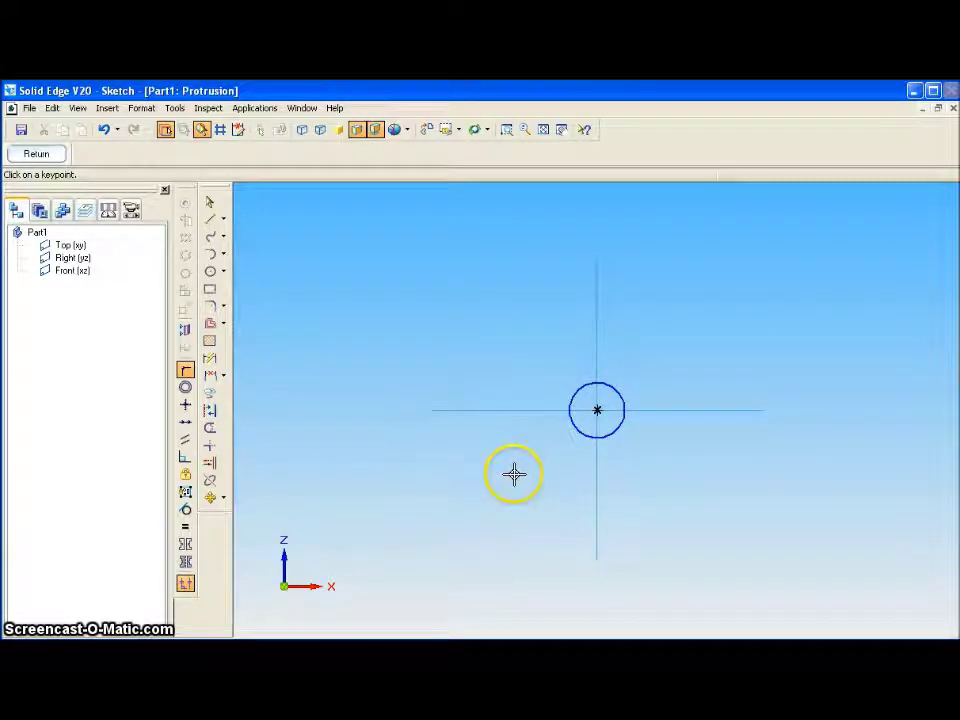
left_click(36, 155)
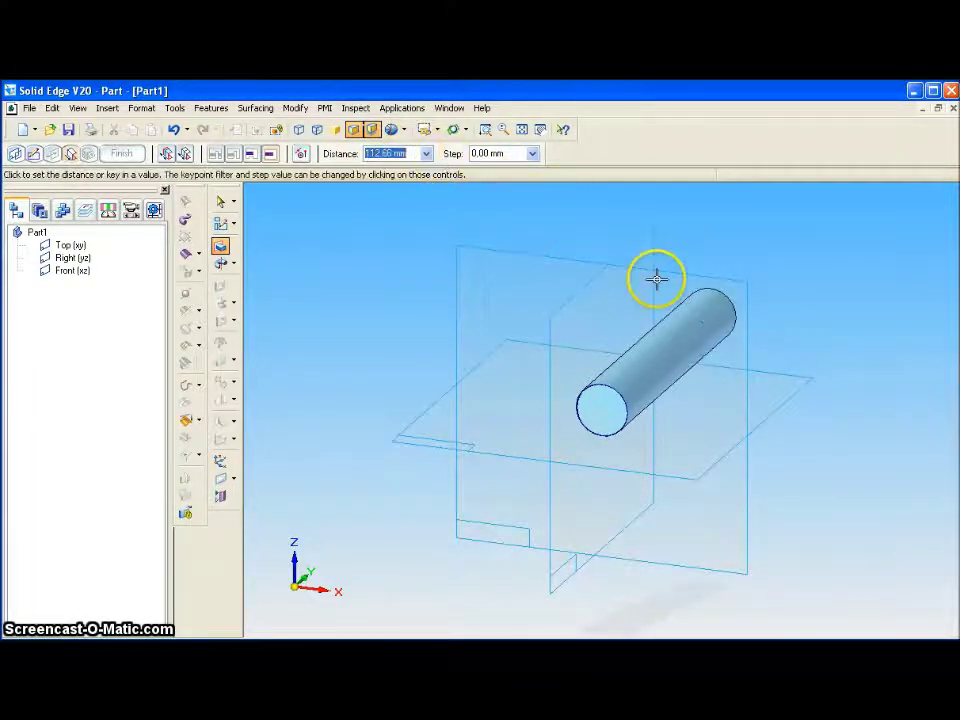
Extrude the 20 mm circle 100 mm to one side as Protrusion 1.
left_click(700, 334)
type("100")
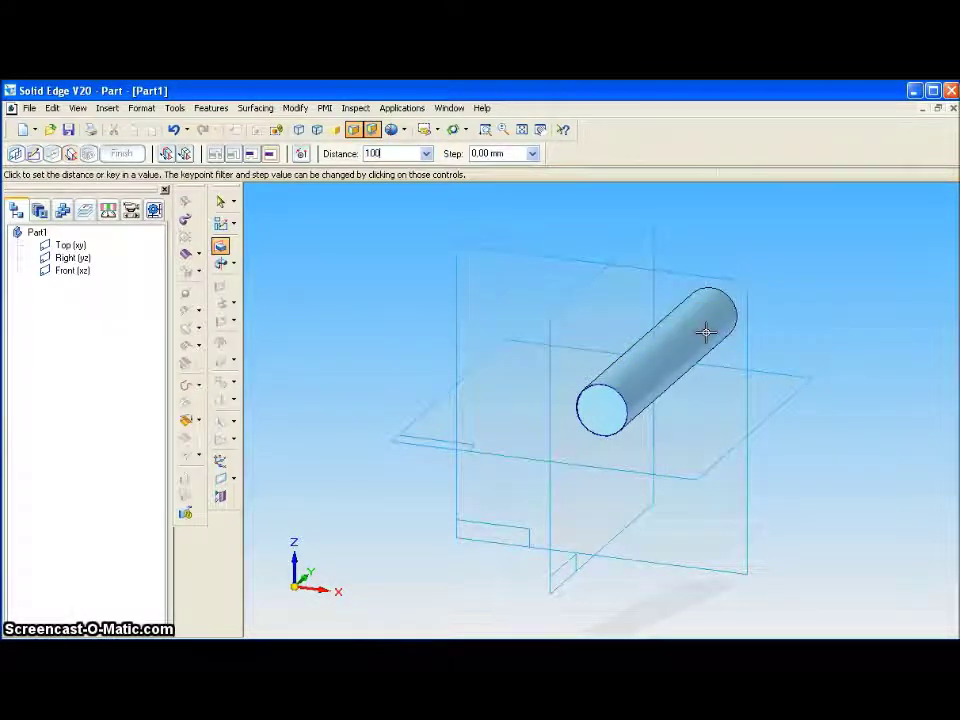
key("Return")
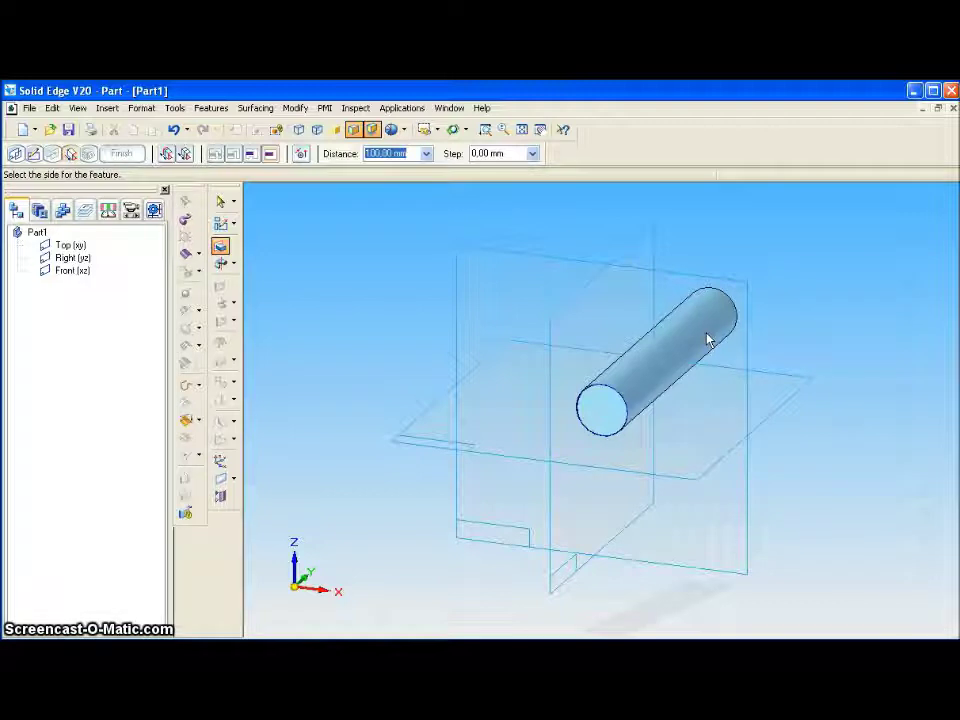
left_click(720, 318)
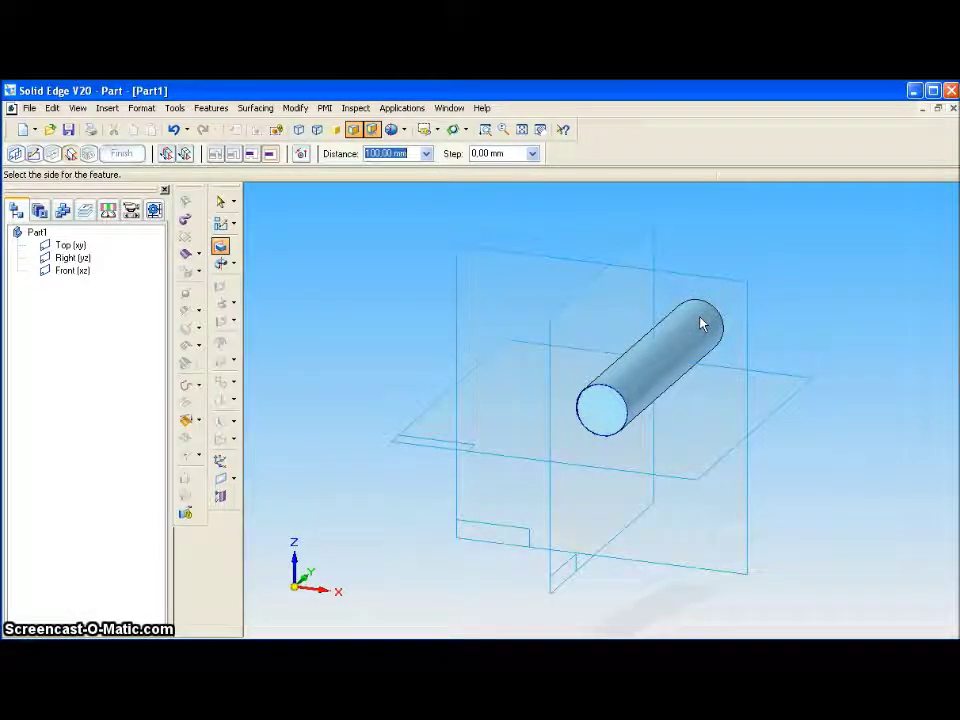
left_click(702, 324)
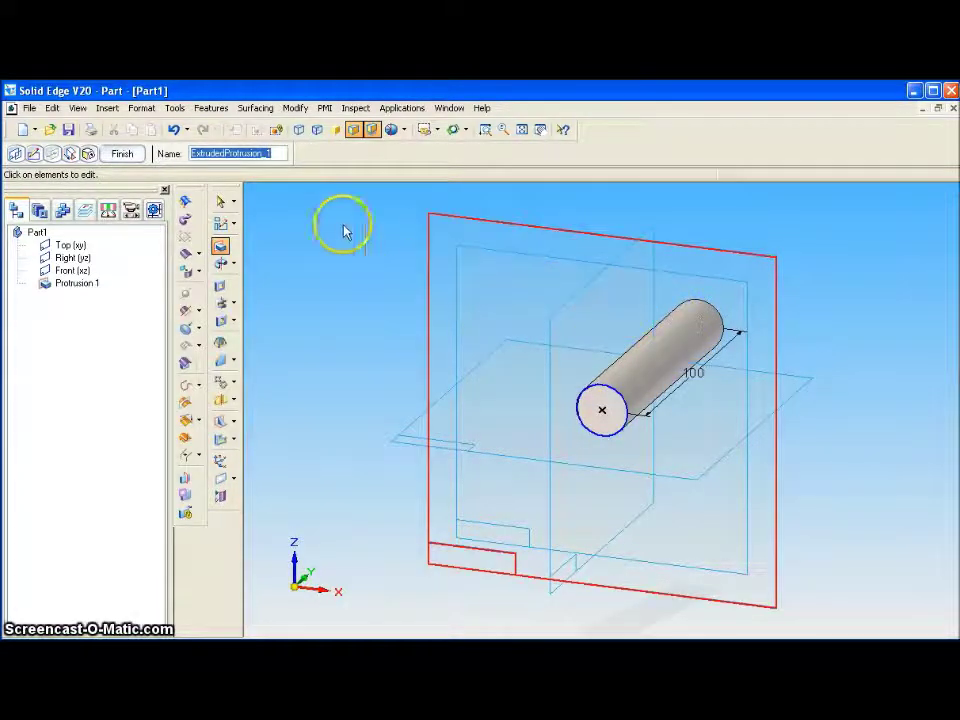
left_click(122, 154)
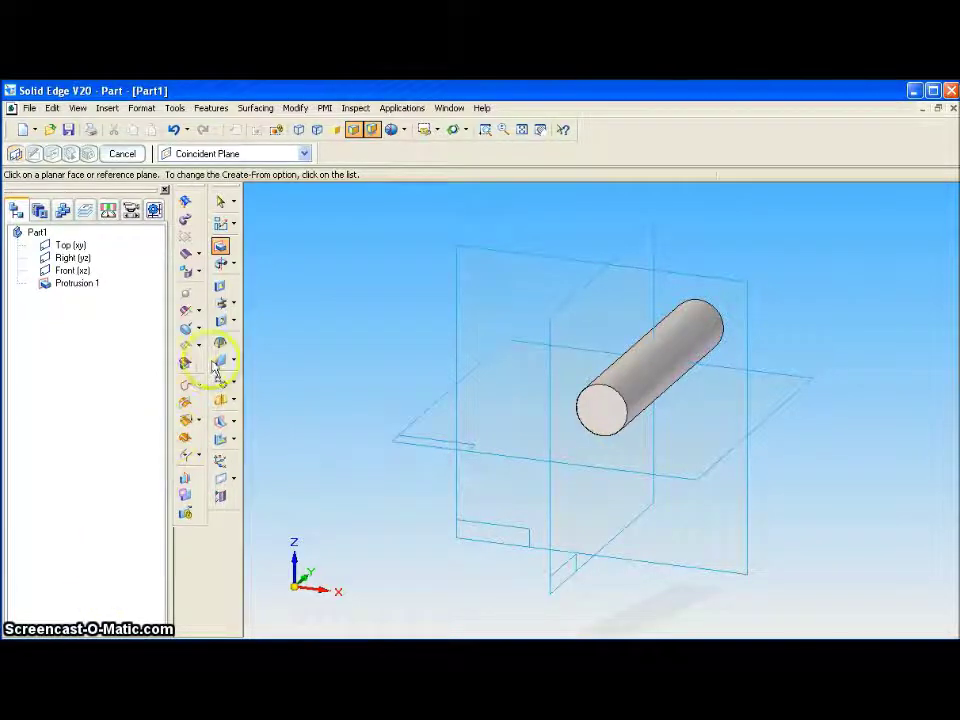
Start a protrusion sketch on the cylinder's end face and draw a small circle beside it.
left_click(221, 250)
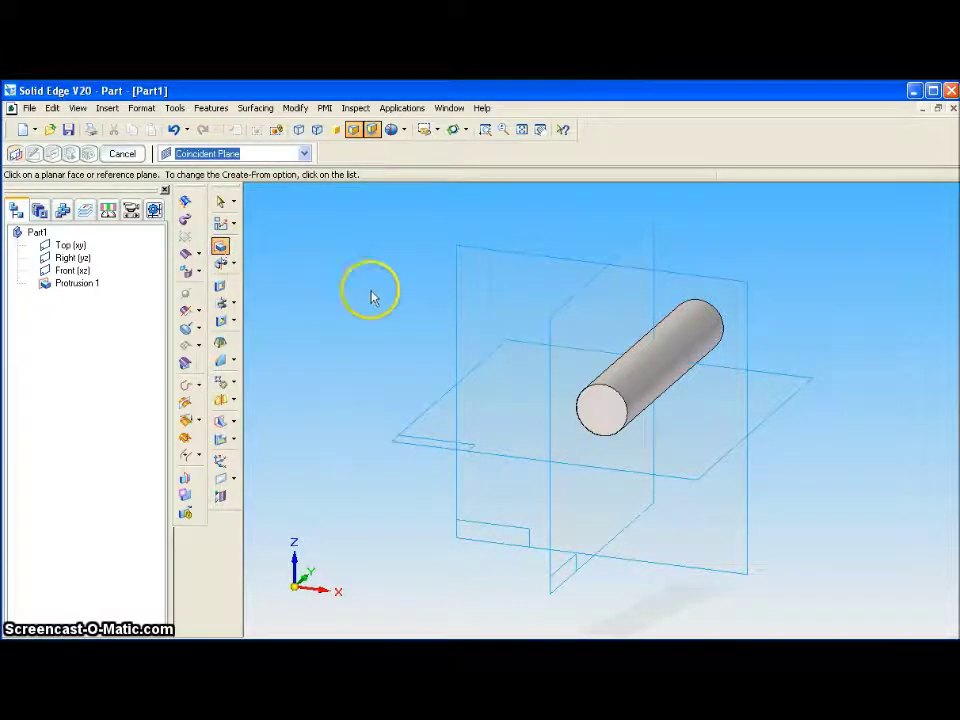
left_click(598, 412)
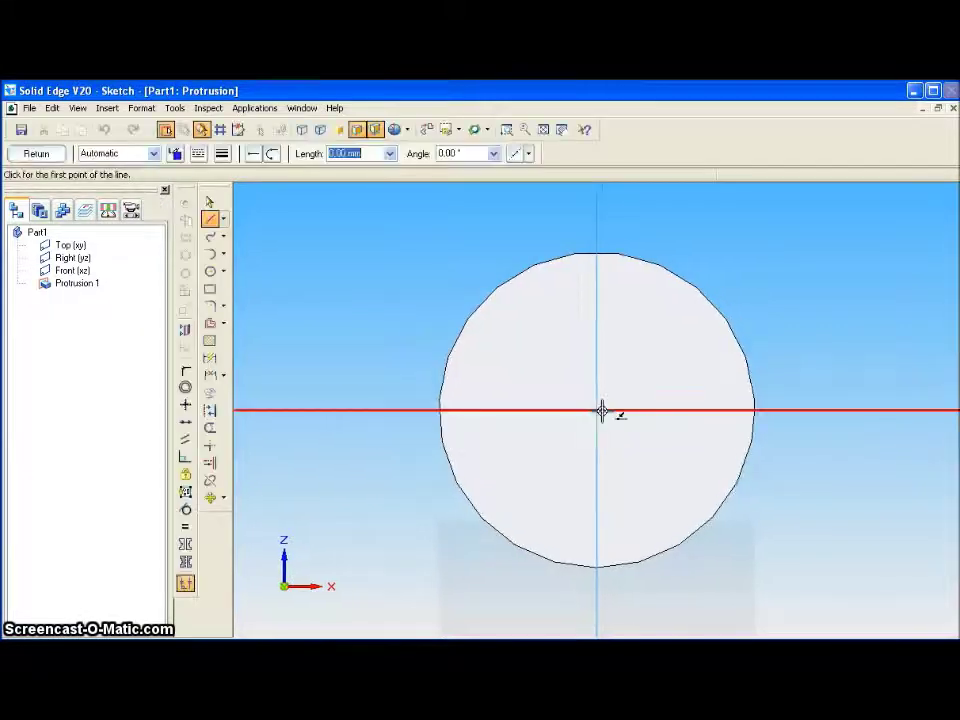
left_click(211, 272)
left_click_drag(336, 347, 344, 339)
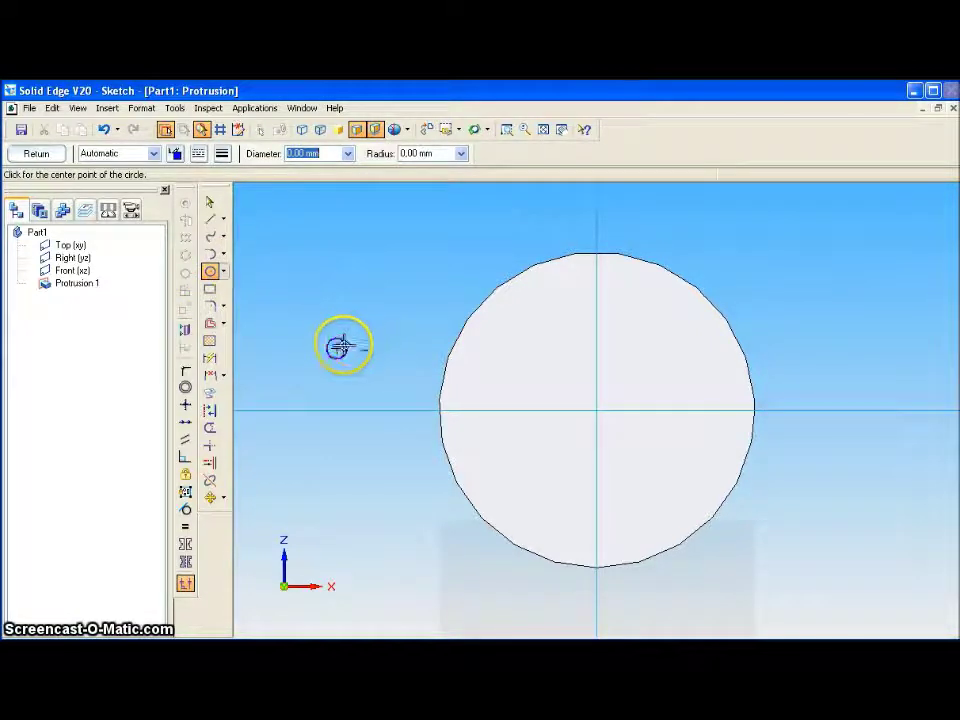
Set the small circle's diameter to 8 mm.
left_click(210, 202)
left_click(332, 342)
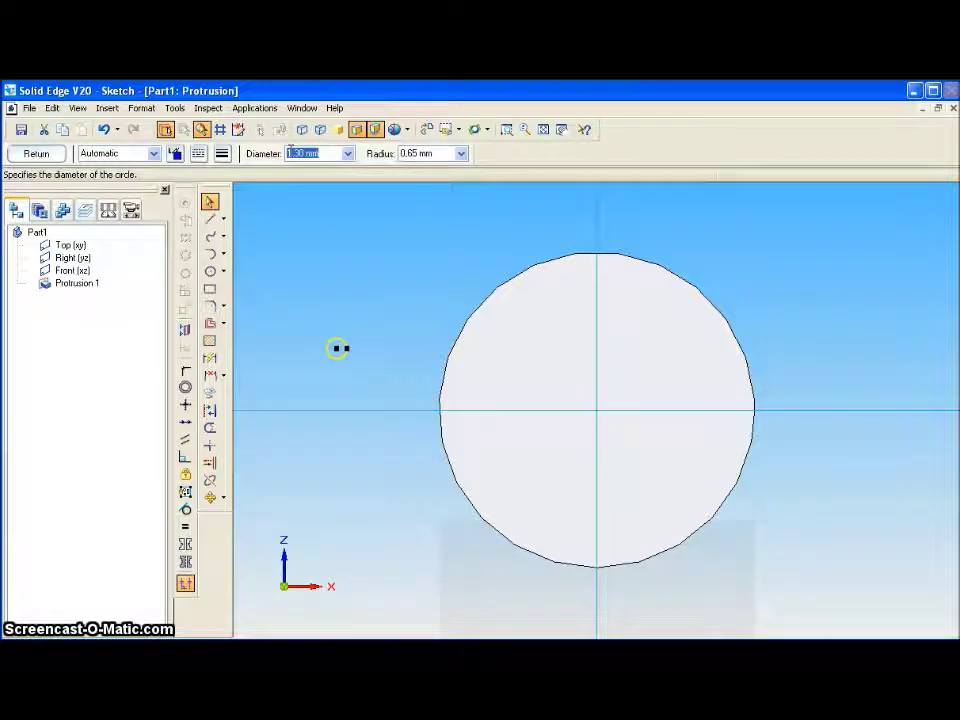
type("10")
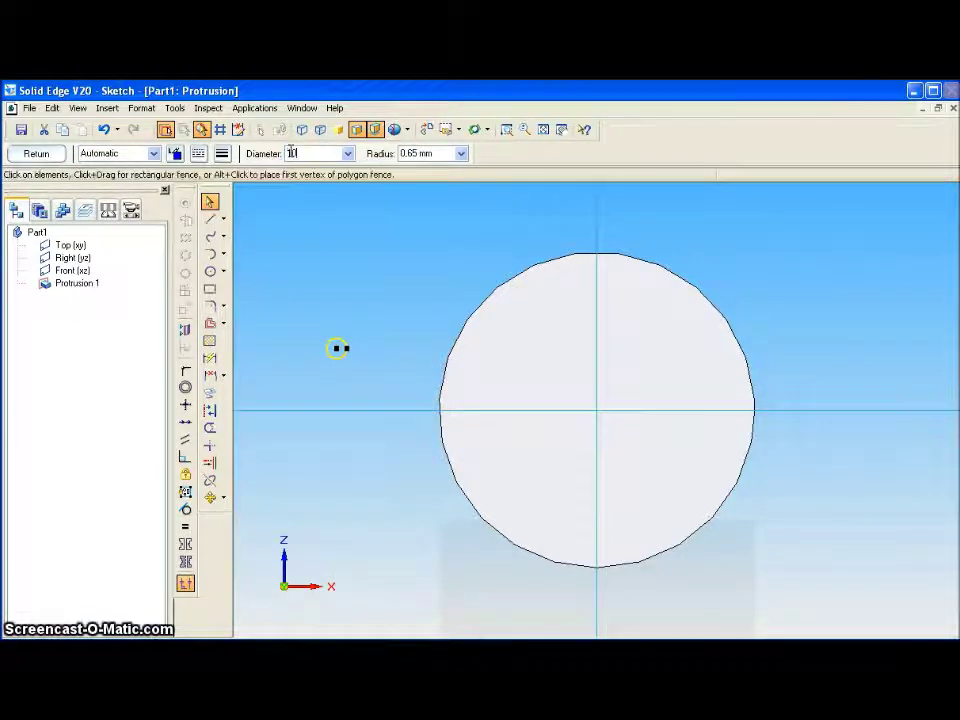
key("Tab")
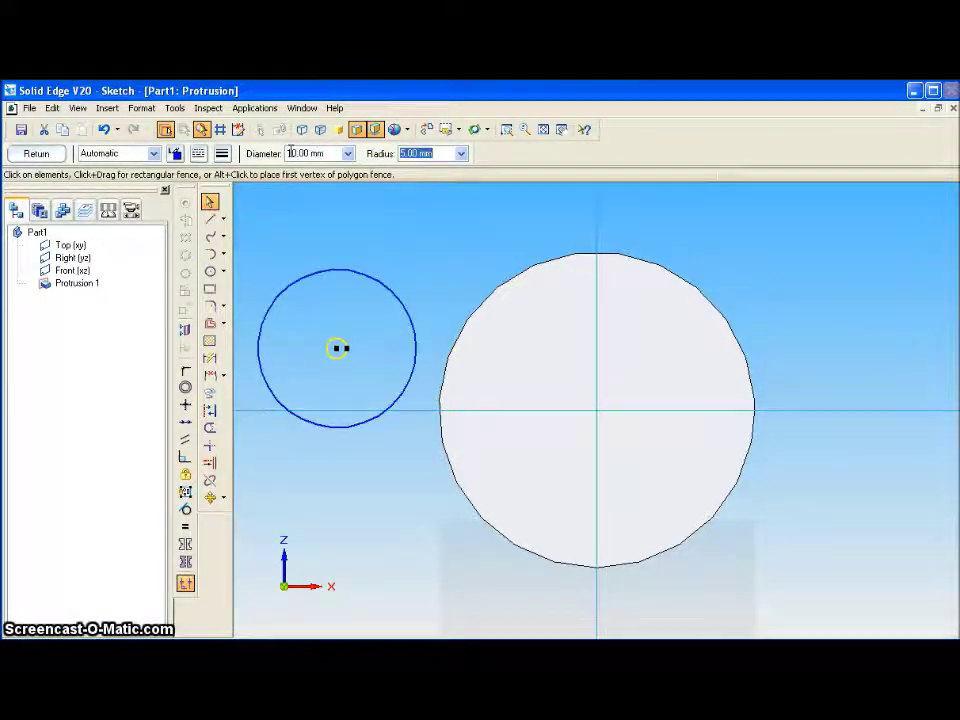
left_click(325, 153)
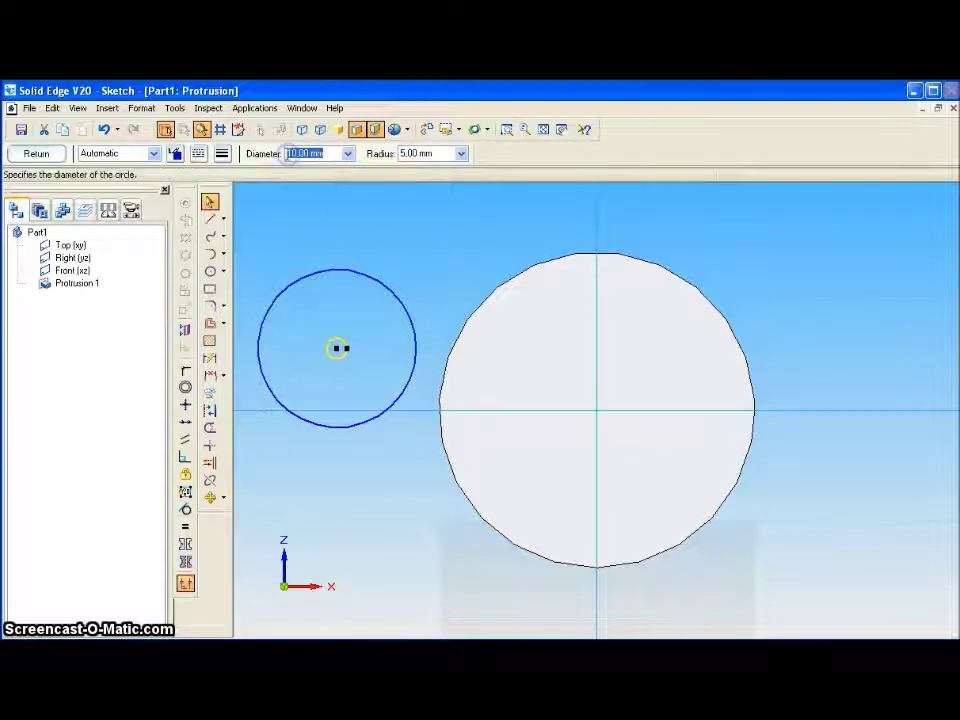
type("8")
key("Tab")
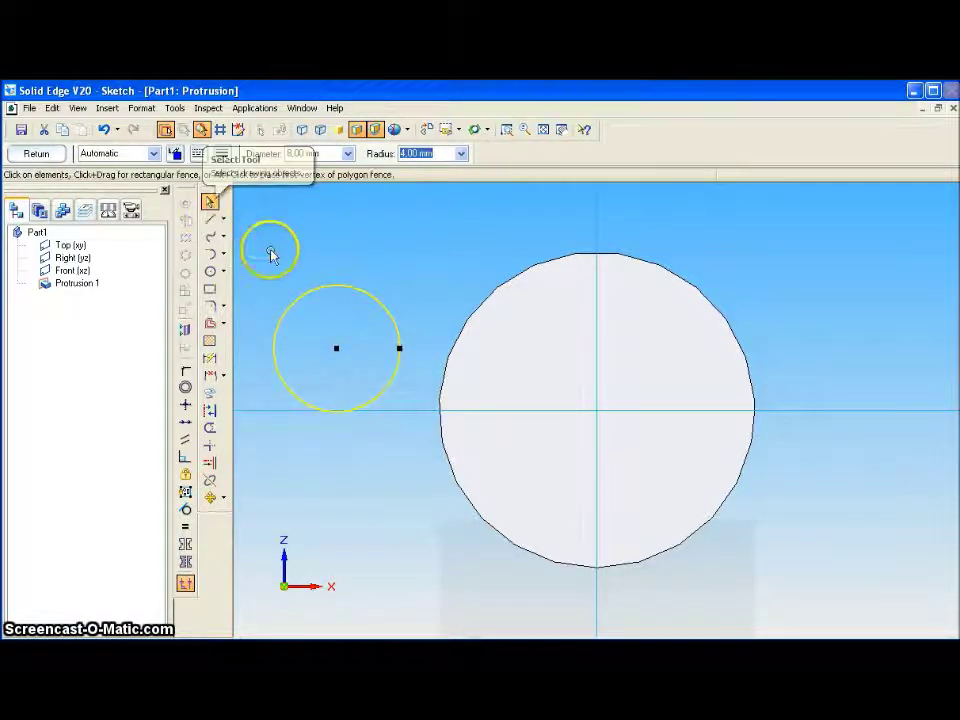
Connect the 8 mm circle's centre to both axes and close the sketch for extrusion.
left_click(185, 370)
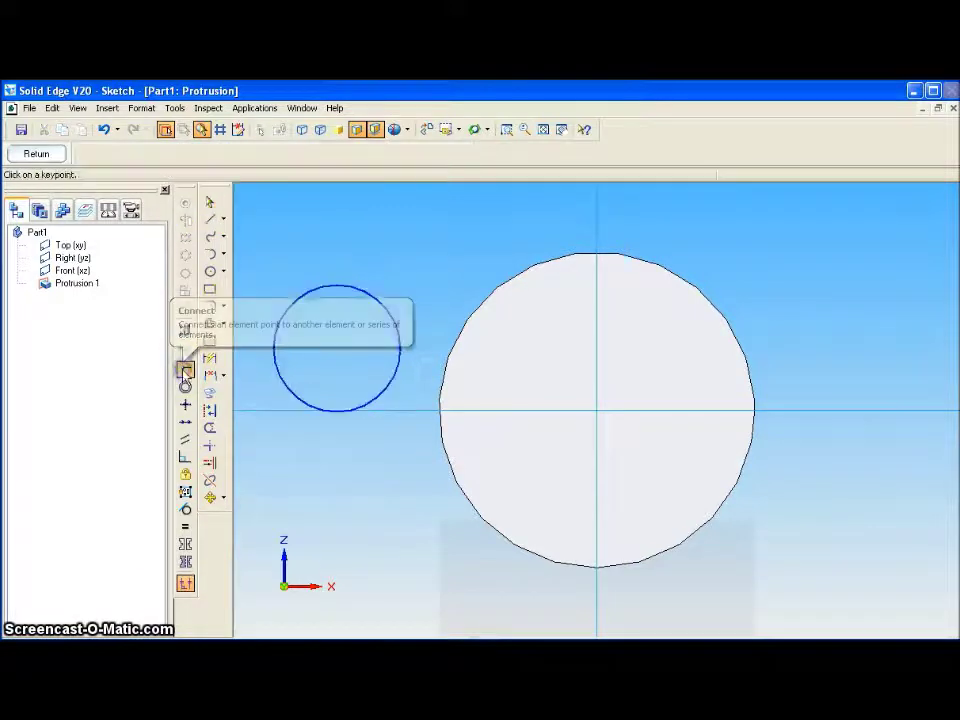
left_click(335, 350)
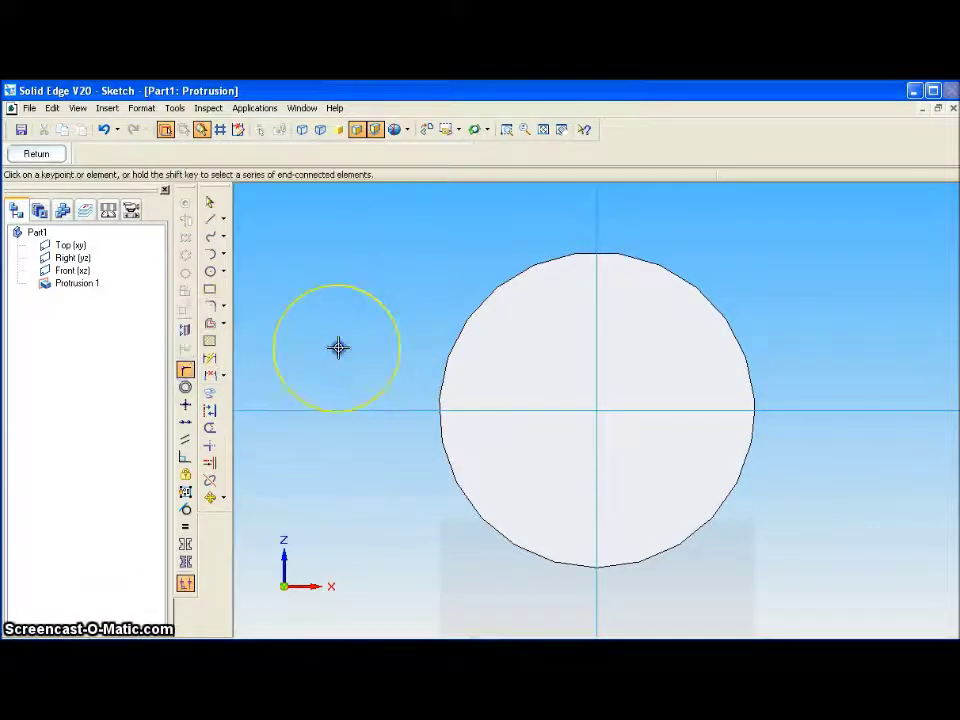
left_click(597, 354)
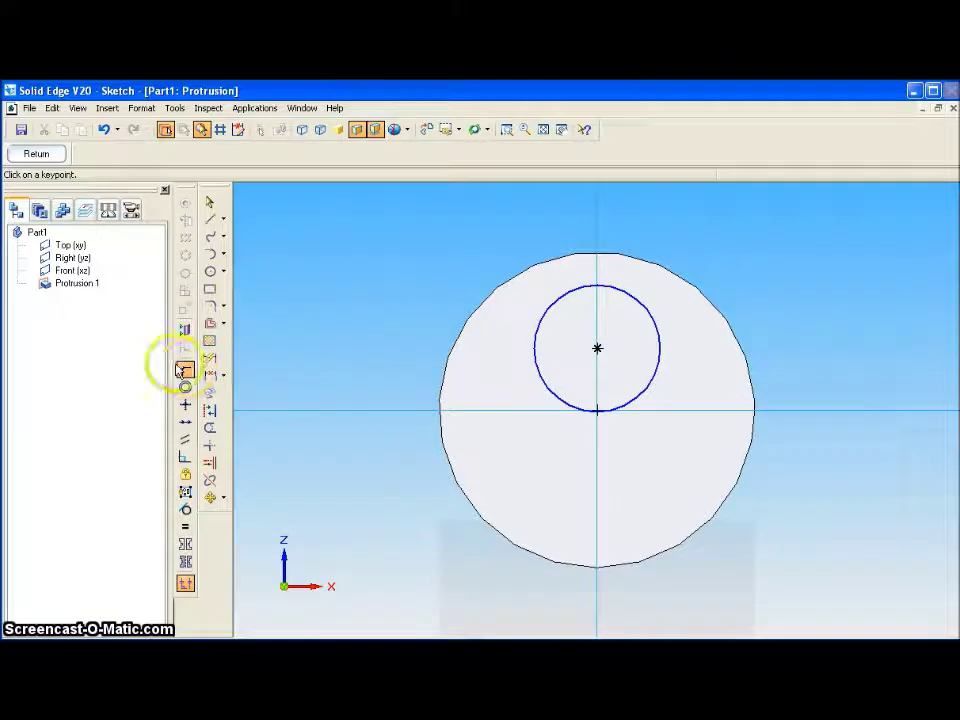
left_click(596, 348)
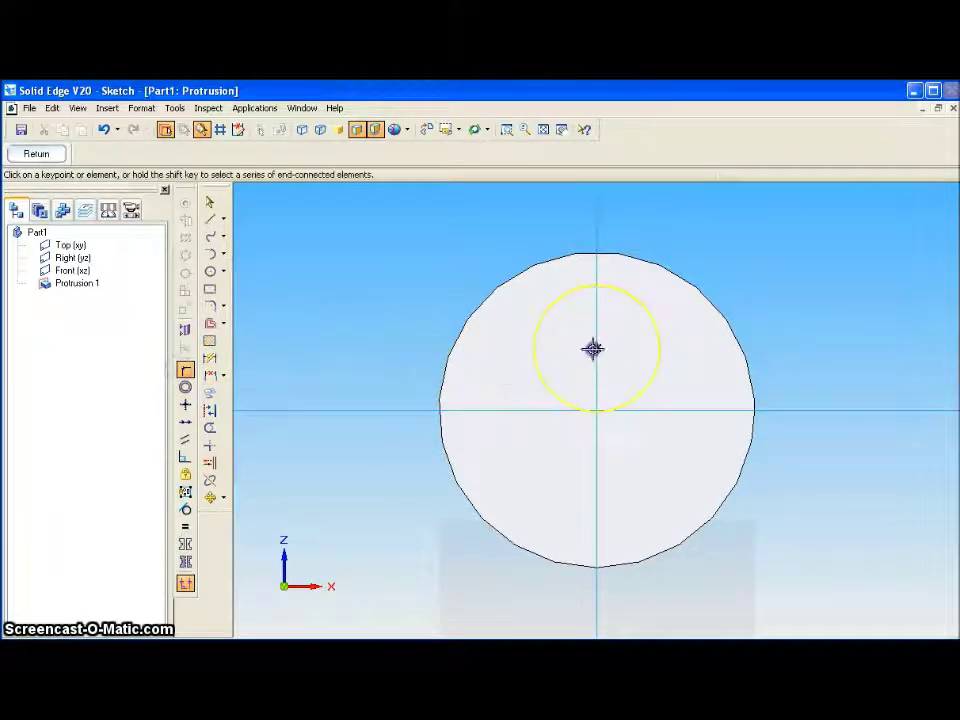
left_click(627, 410)
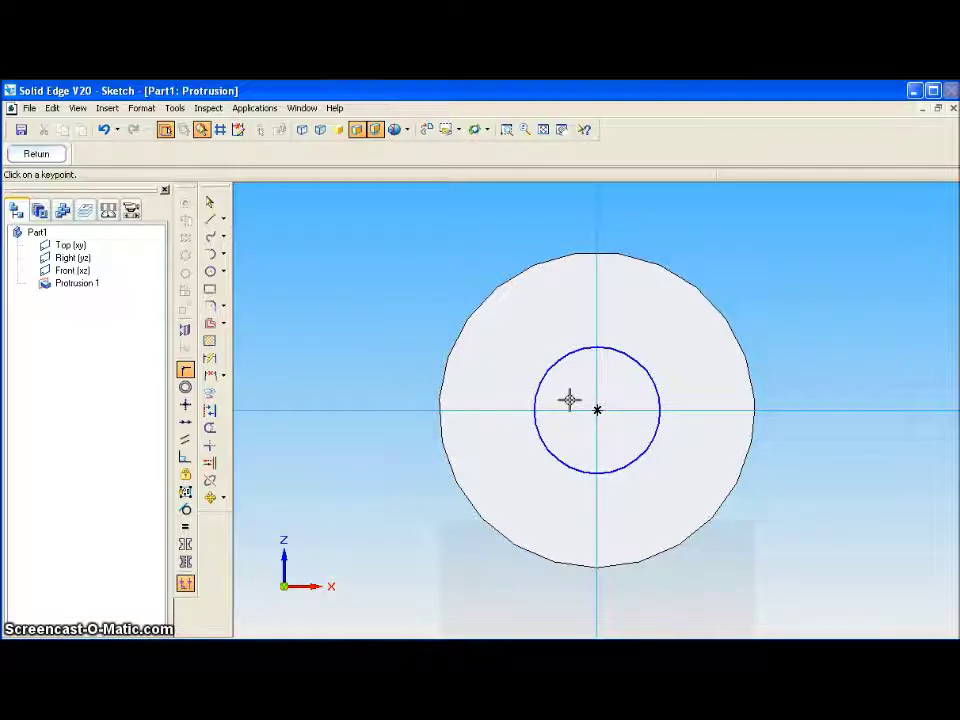
left_click(40, 154)
type("120")
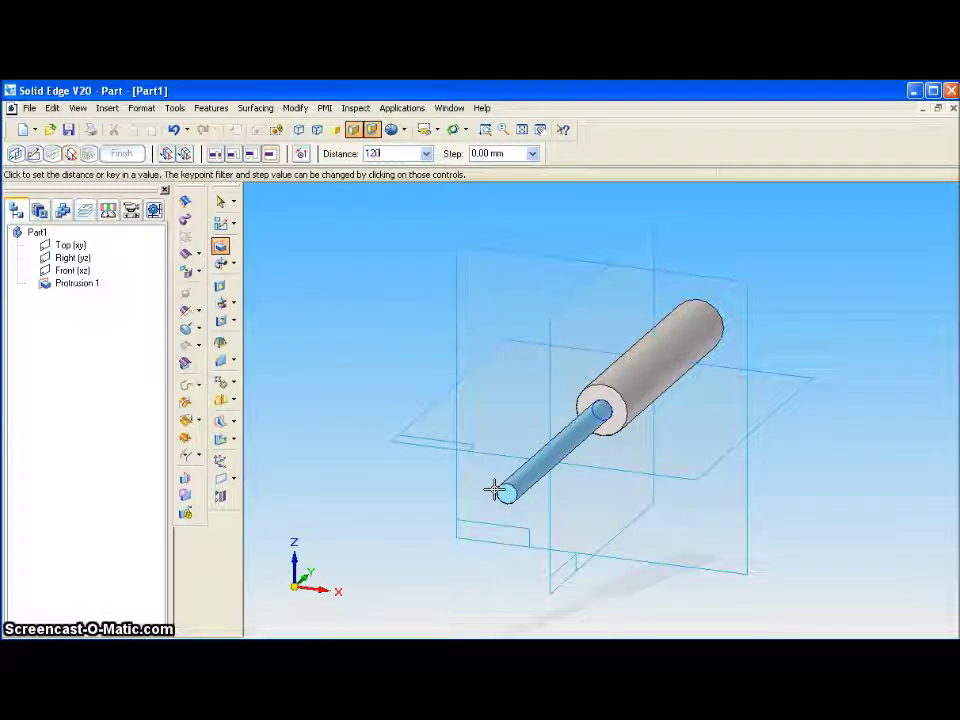
Extrude the 8 mm rod 120 mm outward from the handle as Protrusion 2.
key("Return")
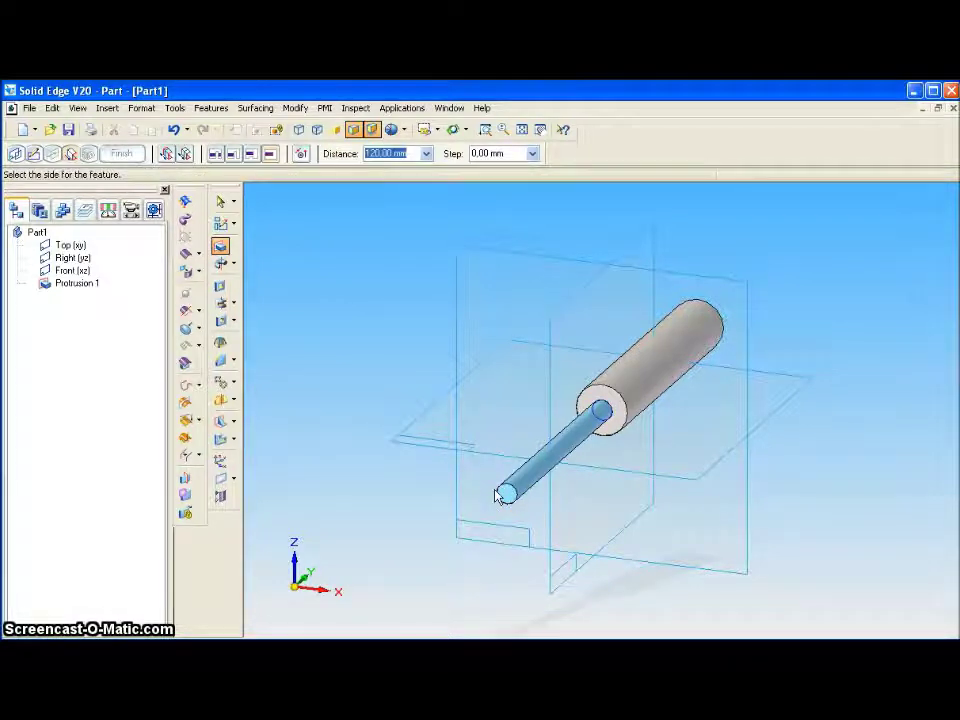
left_click(508, 508)
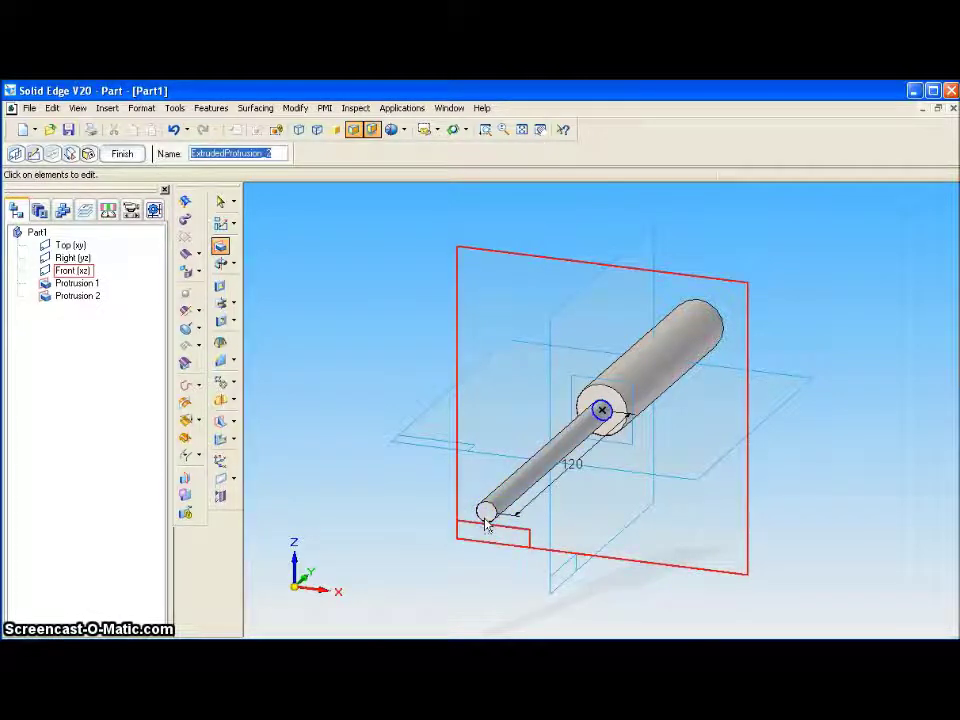
left_click(130, 156)
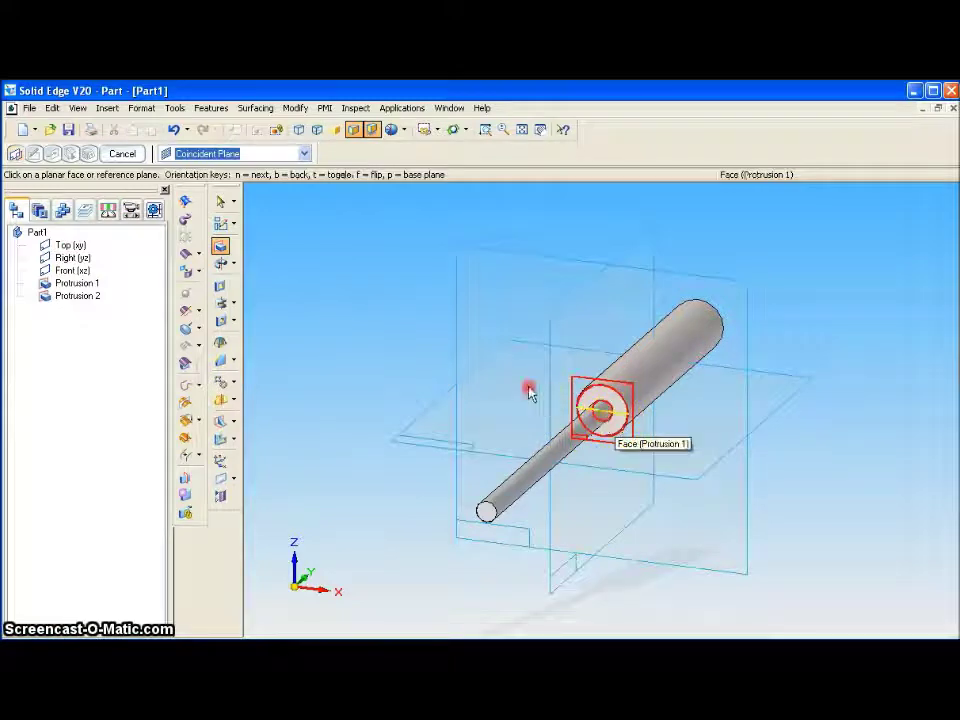
Rotate through several view orientations, cancel the pending plane selection, and zoom in.
key("ctrl+i")
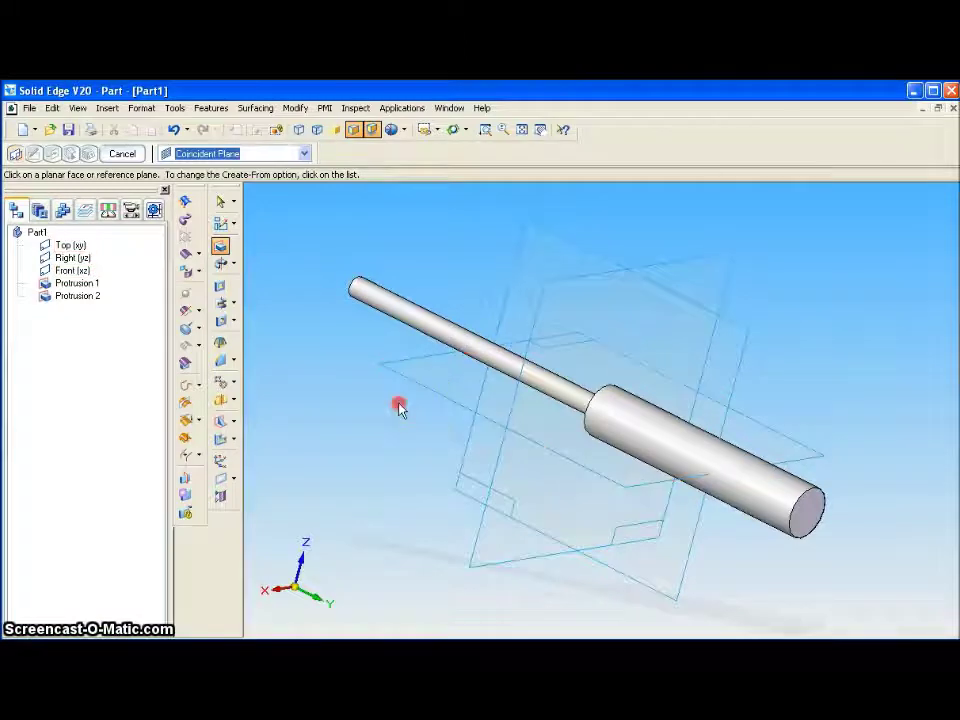
key("ctrl+j")
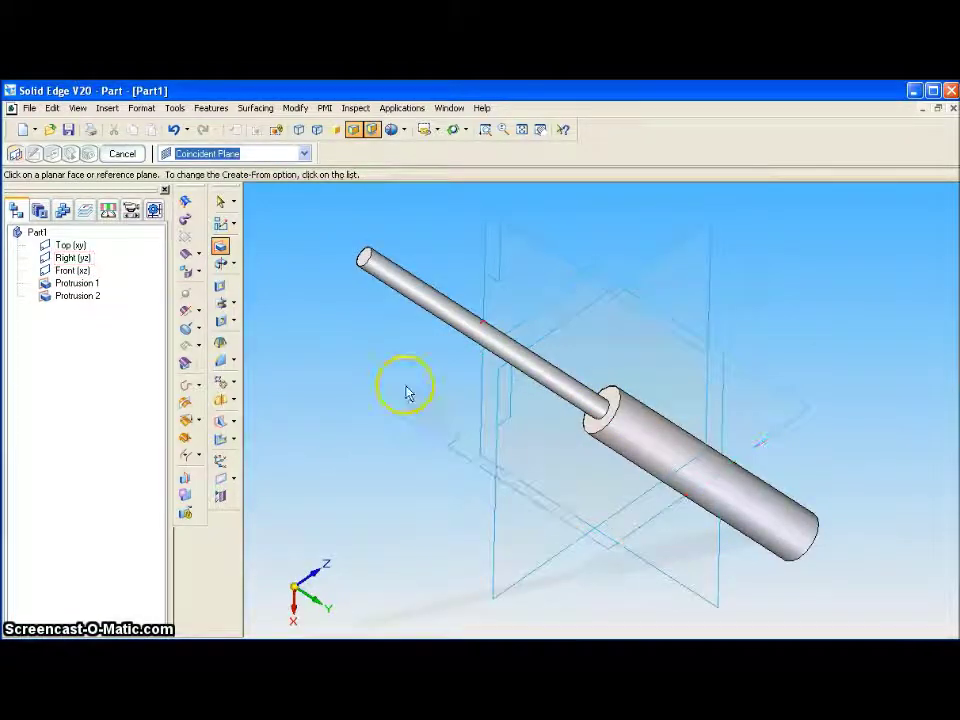
key("ctrl+r")
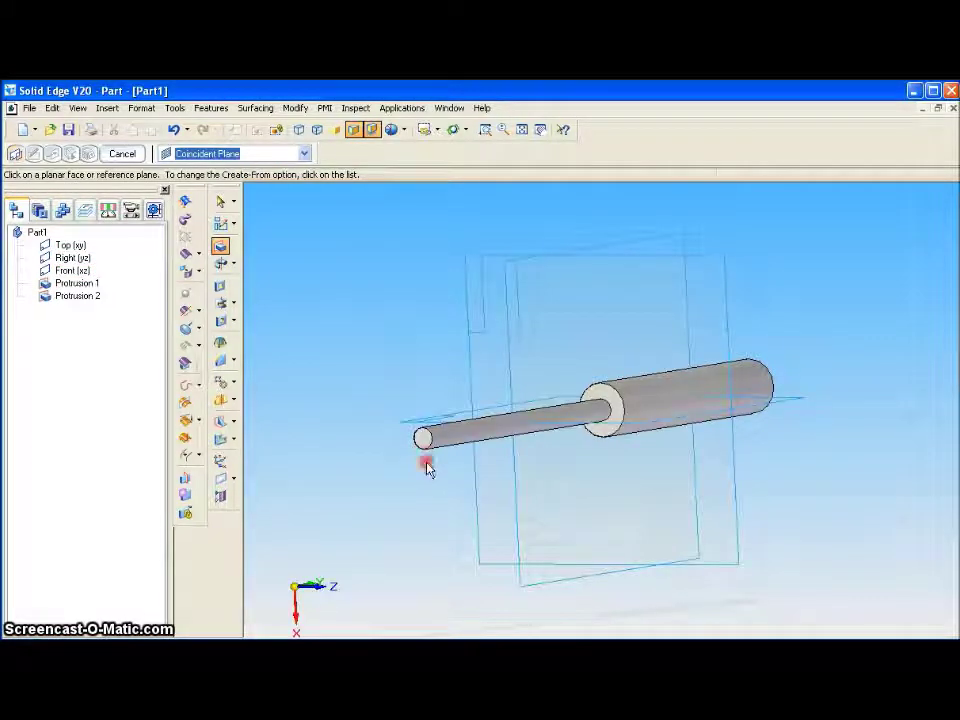
key("ctrl+f")
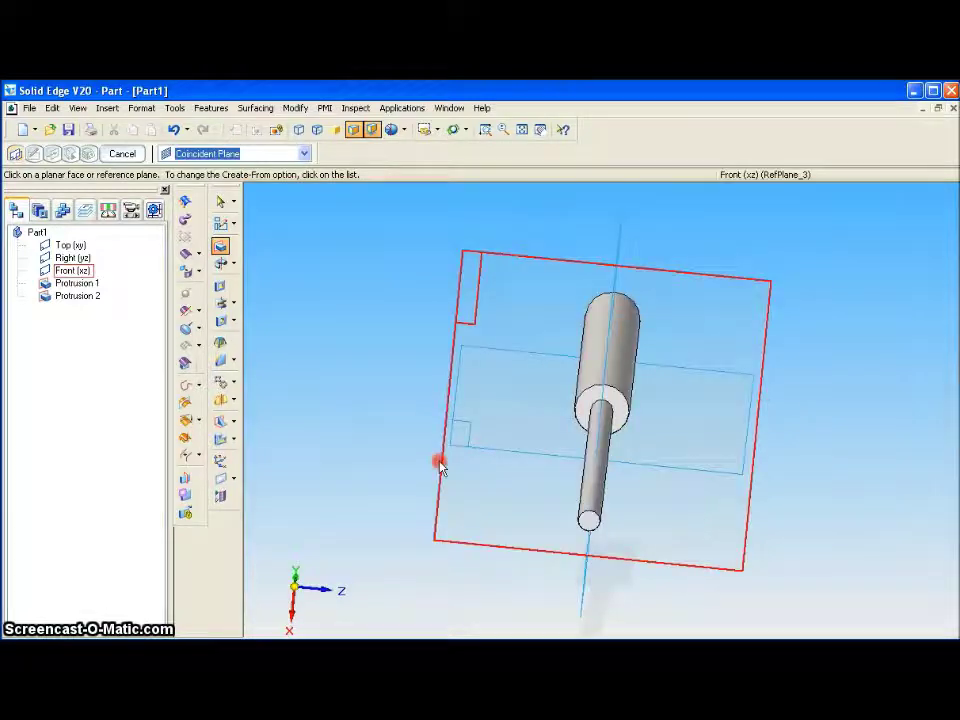
key("ctrl+i")
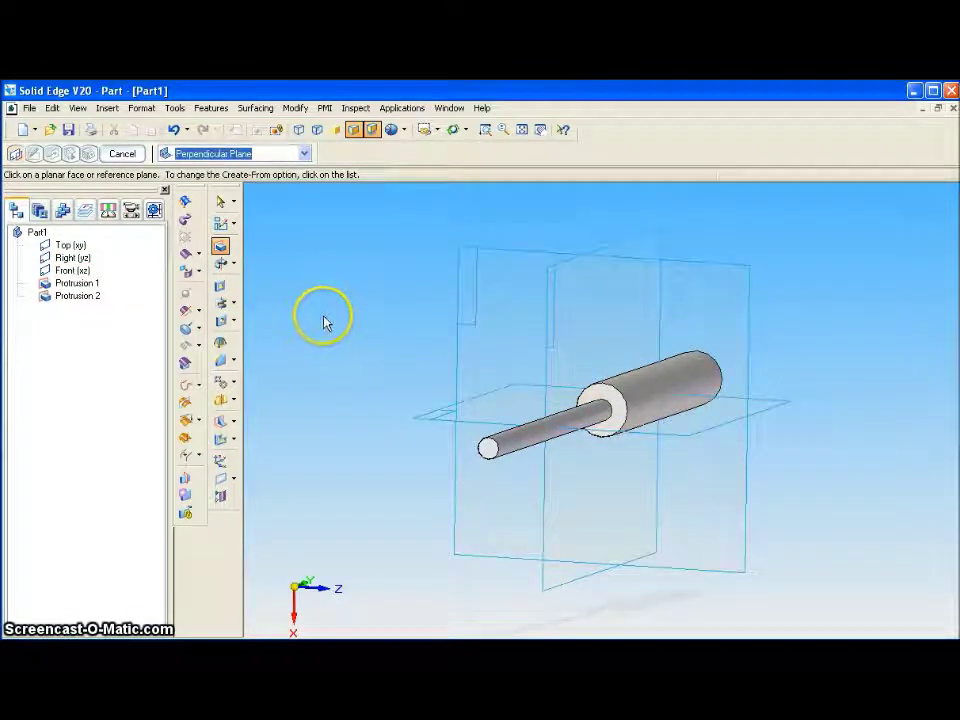
key("Escape")
scroll(528, 383, "up", 2)
scroll(560, 388, "up", 2)
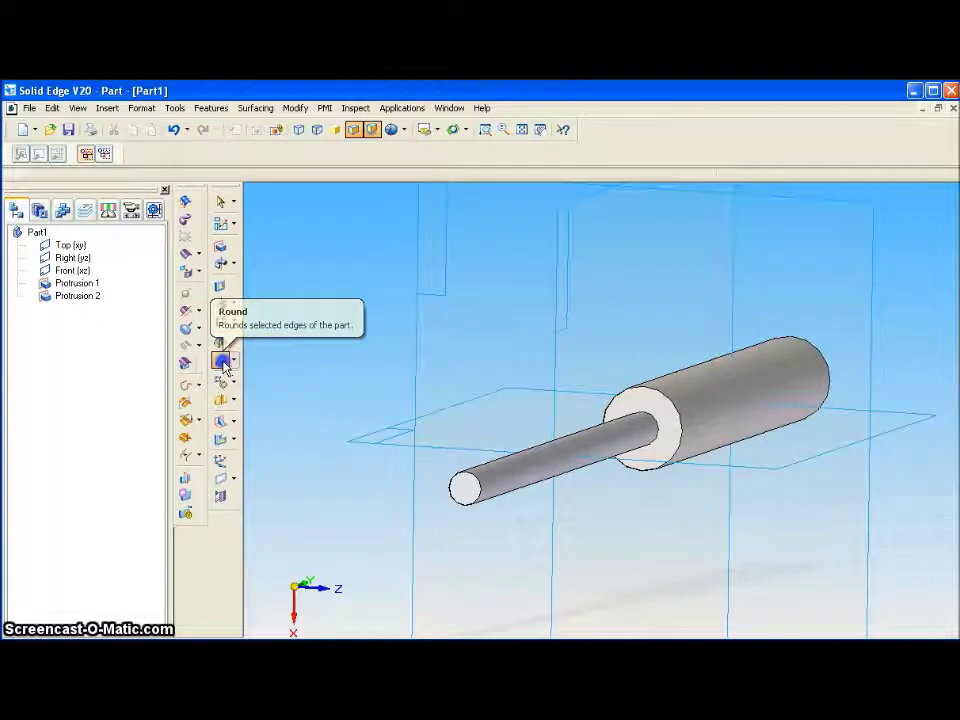
Round the handle's edge at the shaft joint with a 3 mm radius as Round 1.
left_click(221, 361)
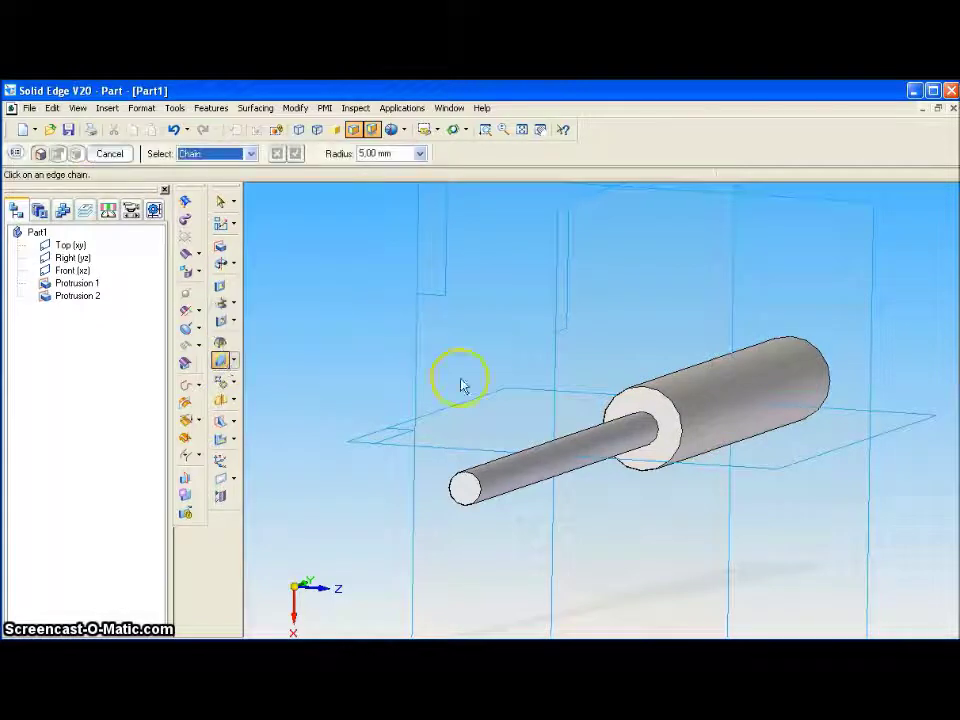
left_click(628, 397)
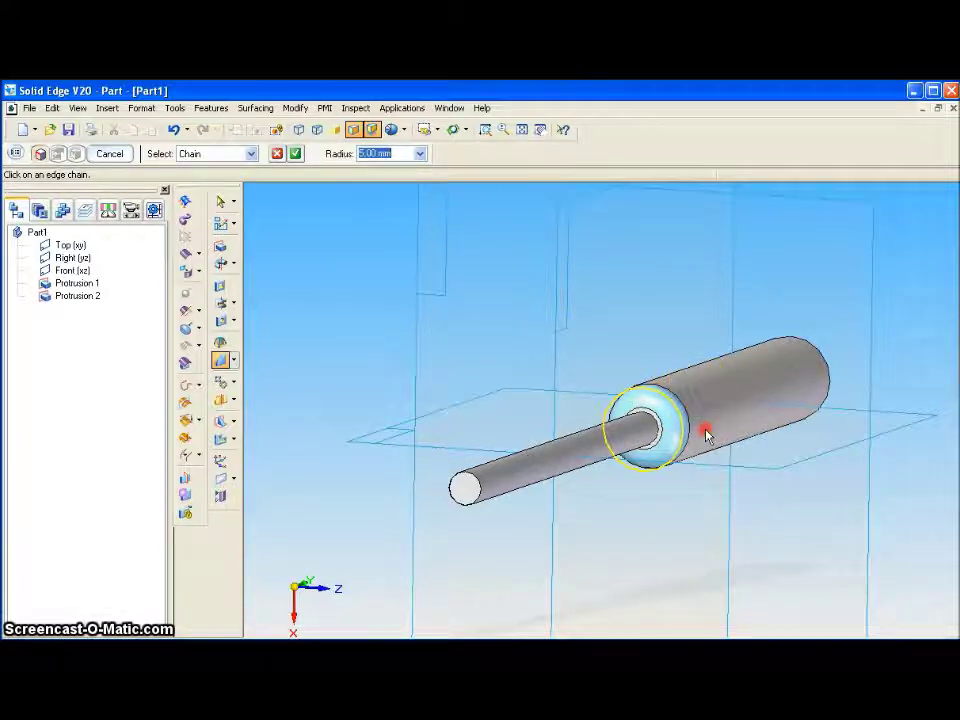
scroll(660, 432, "up", 3)
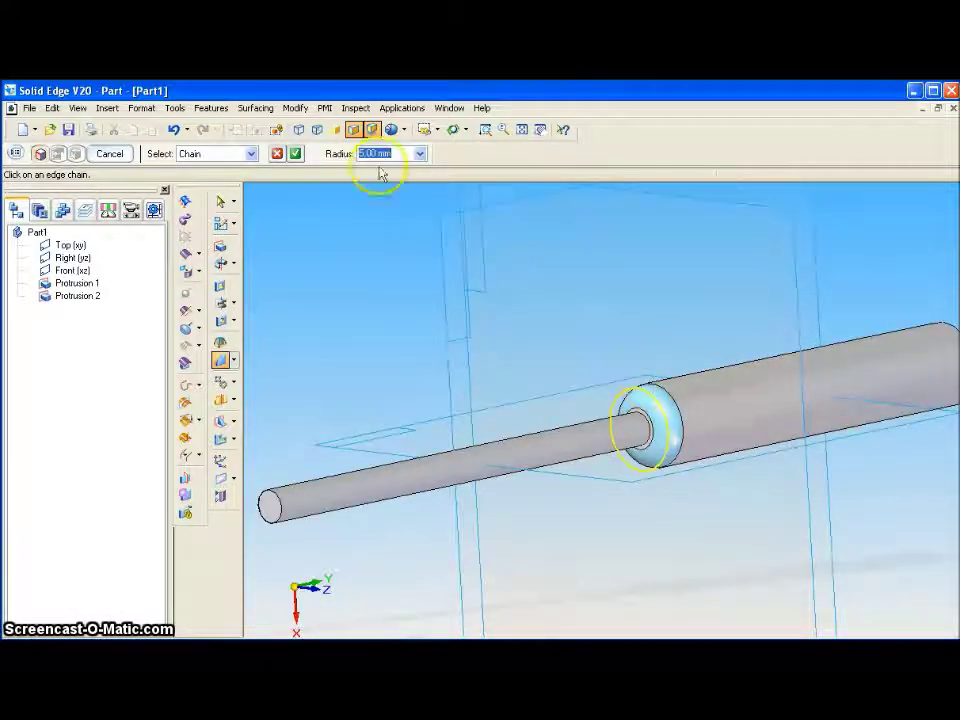
type("4")
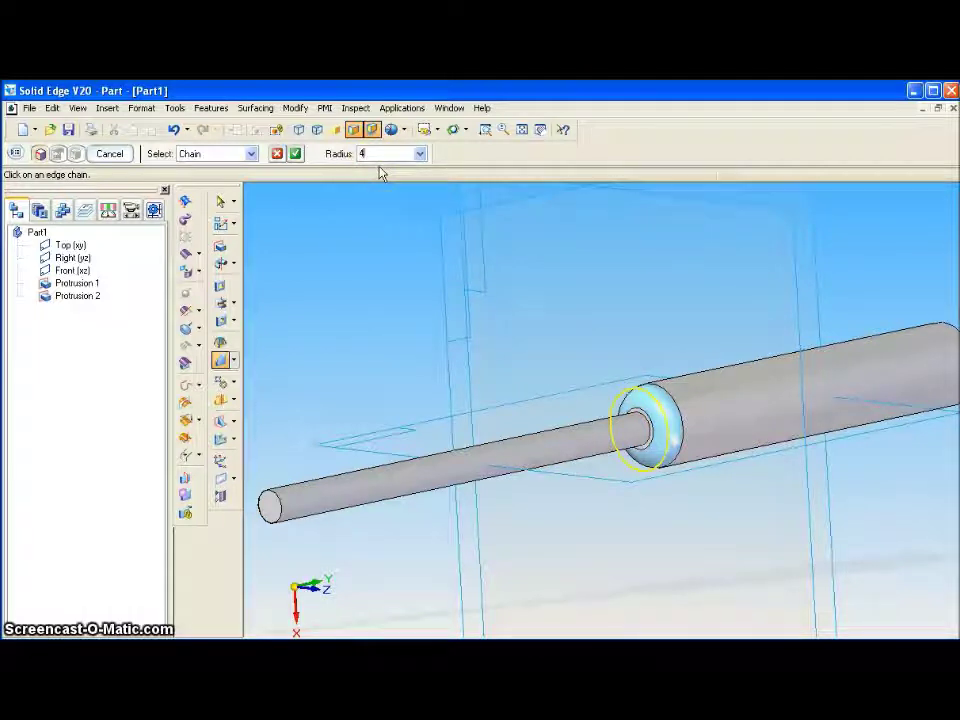
key("Return")
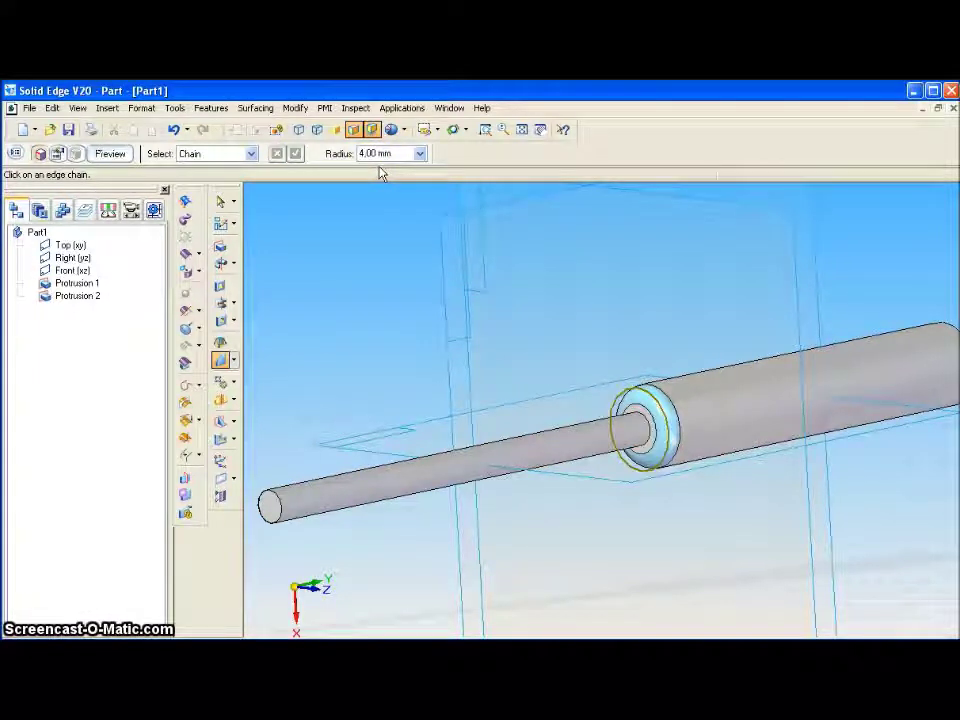
left_click(378, 153)
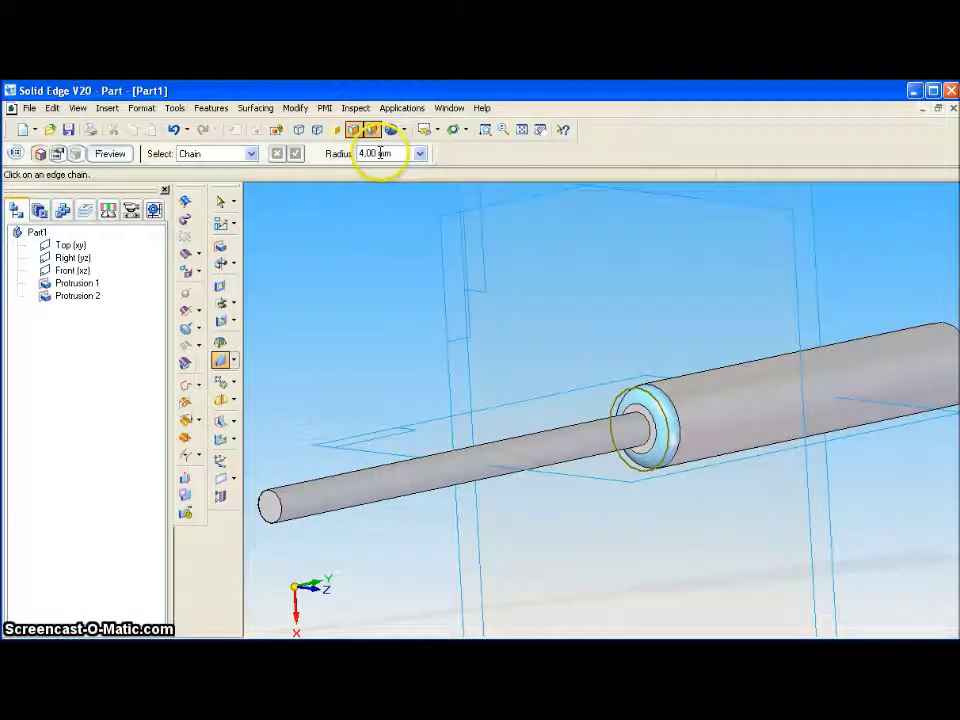
type("3")
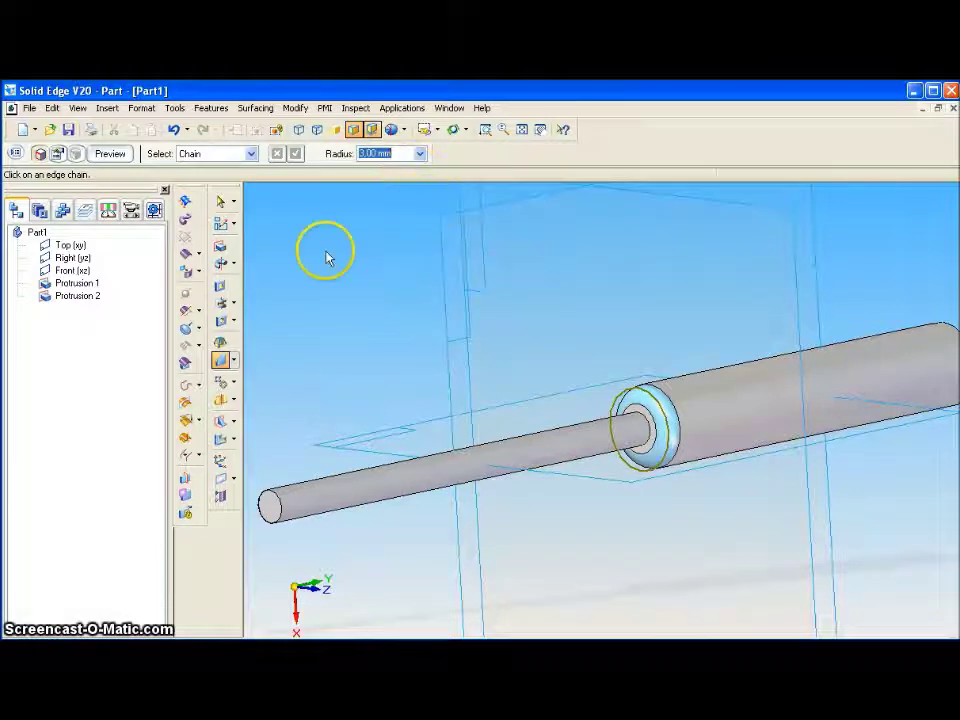
left_click(112, 153)
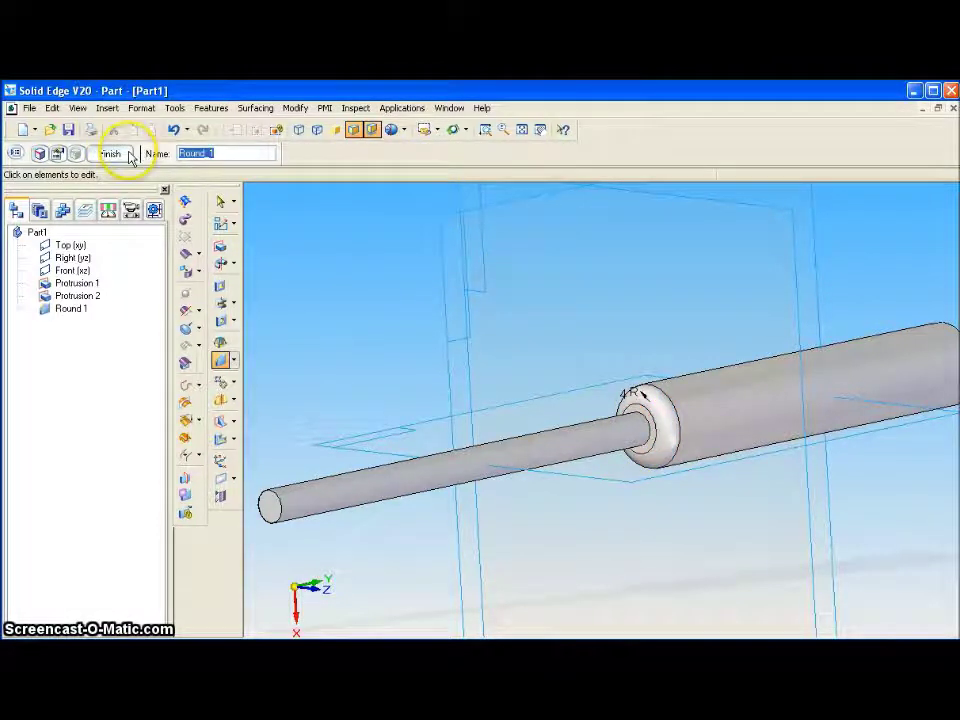
left_click(76, 153)
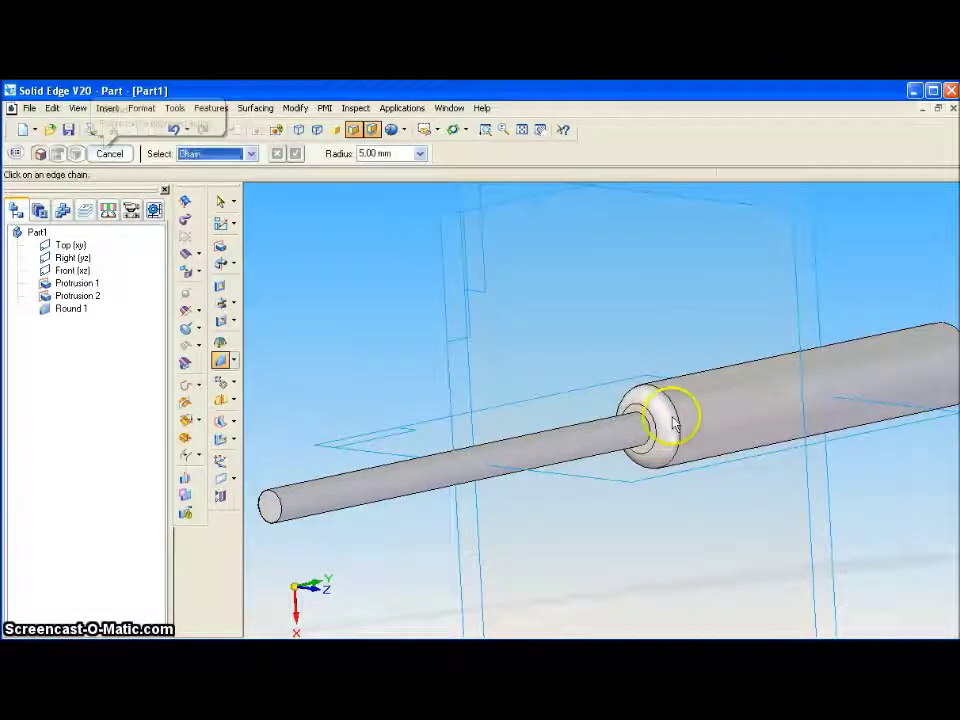
key("Down")
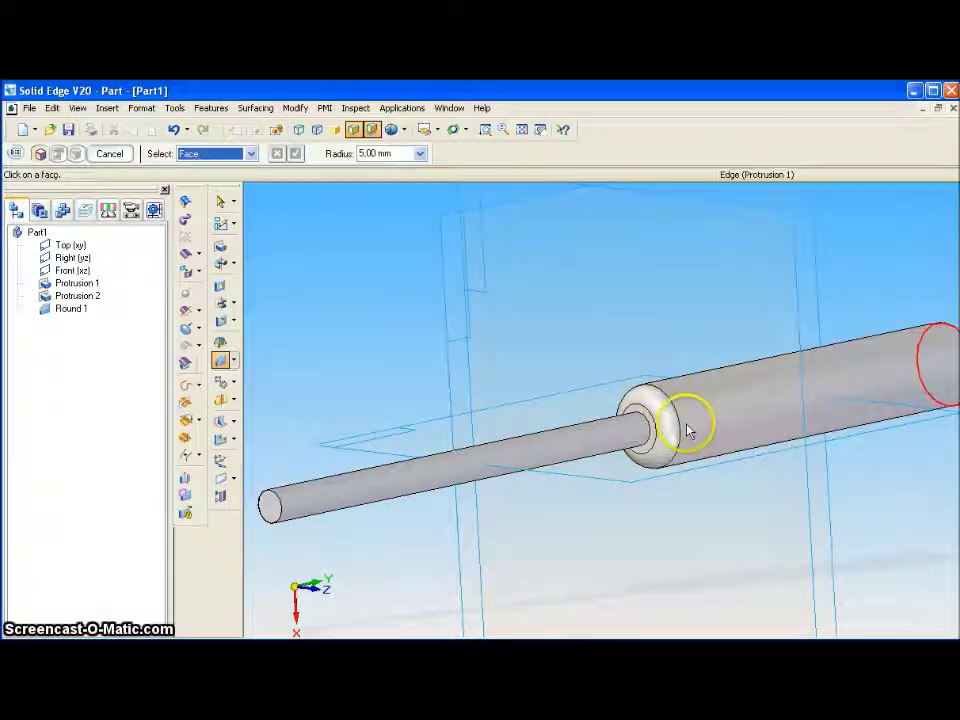
key("Escape")
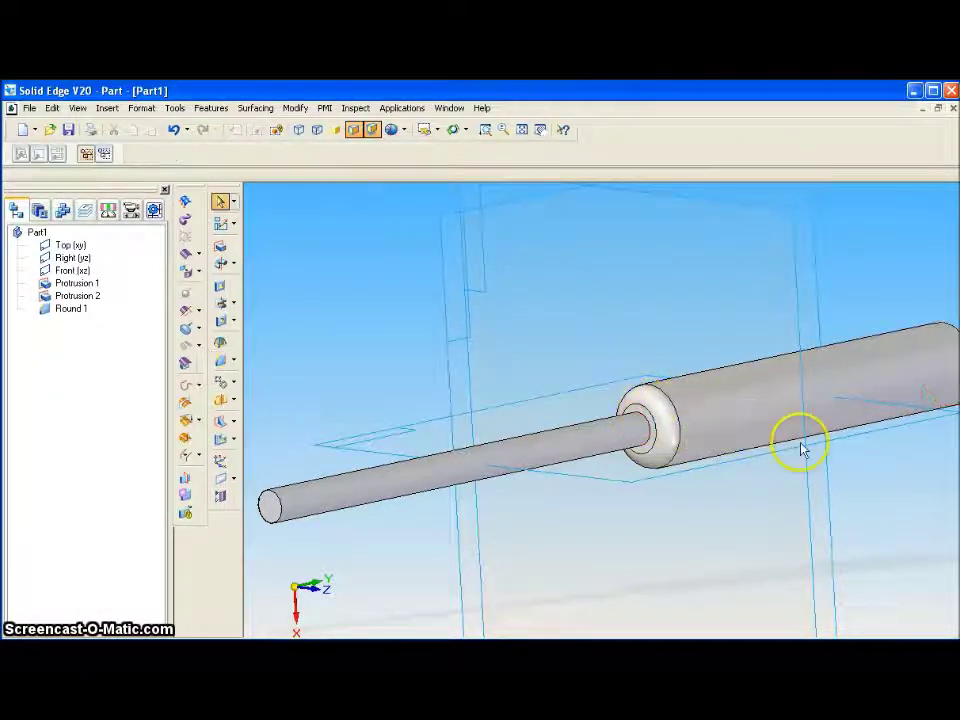
scroll(862, 463, "down", 2)
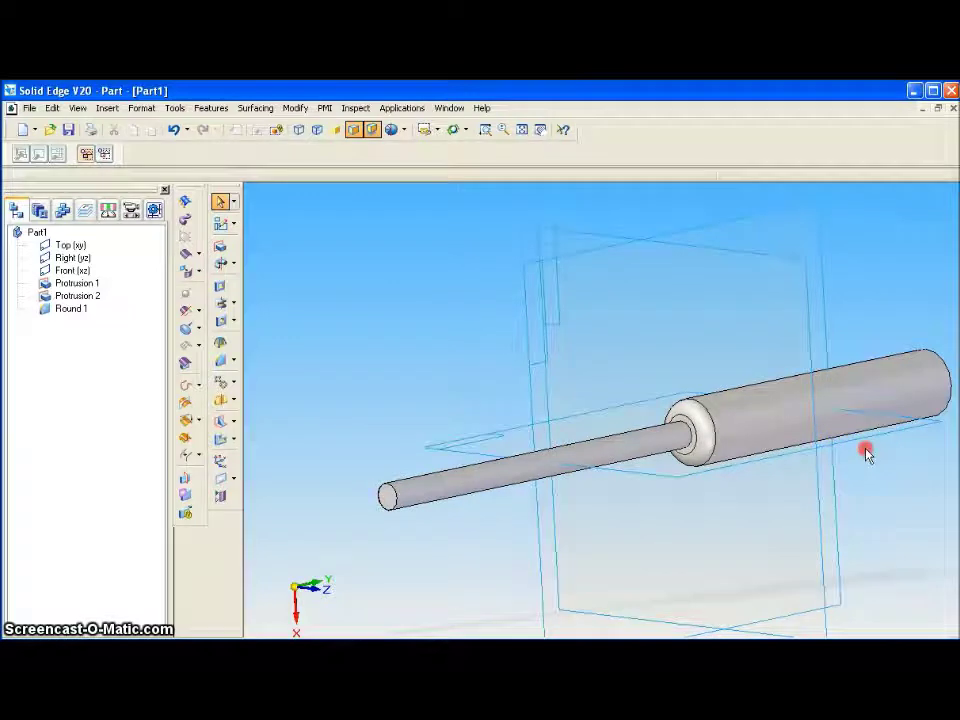
Chamfer the handle's far outer end edge with a 3 mm setback as Chamfer 1.
mouse_move(737, 481)
middle_mouse_down()
mouse_move(853, 396)
mouse_move(840, 393)
middle_mouse_up()
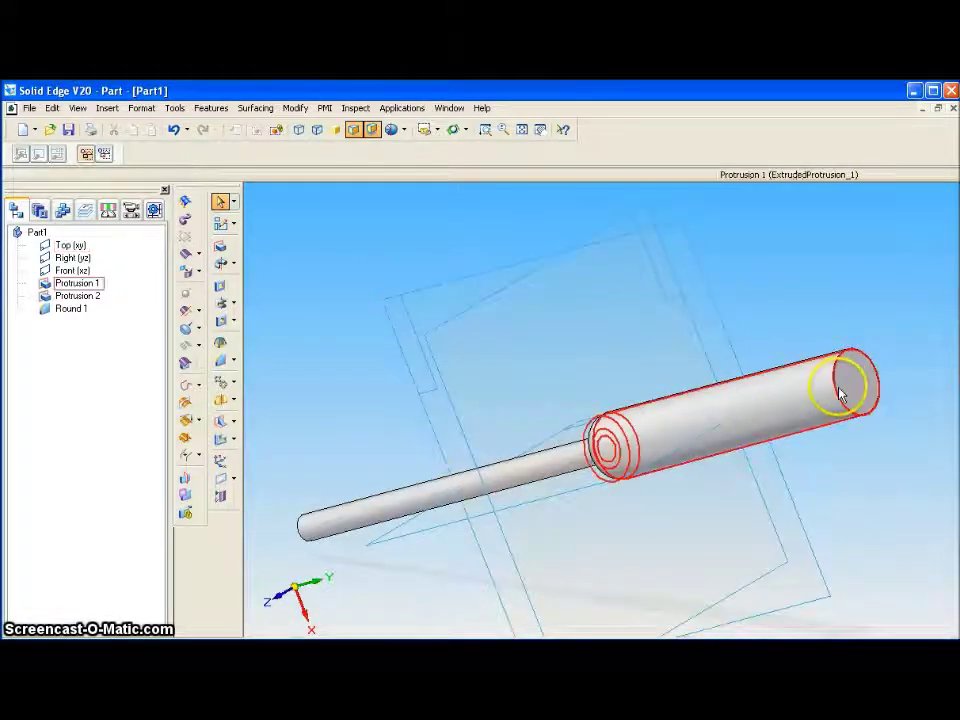
left_click(231, 366)
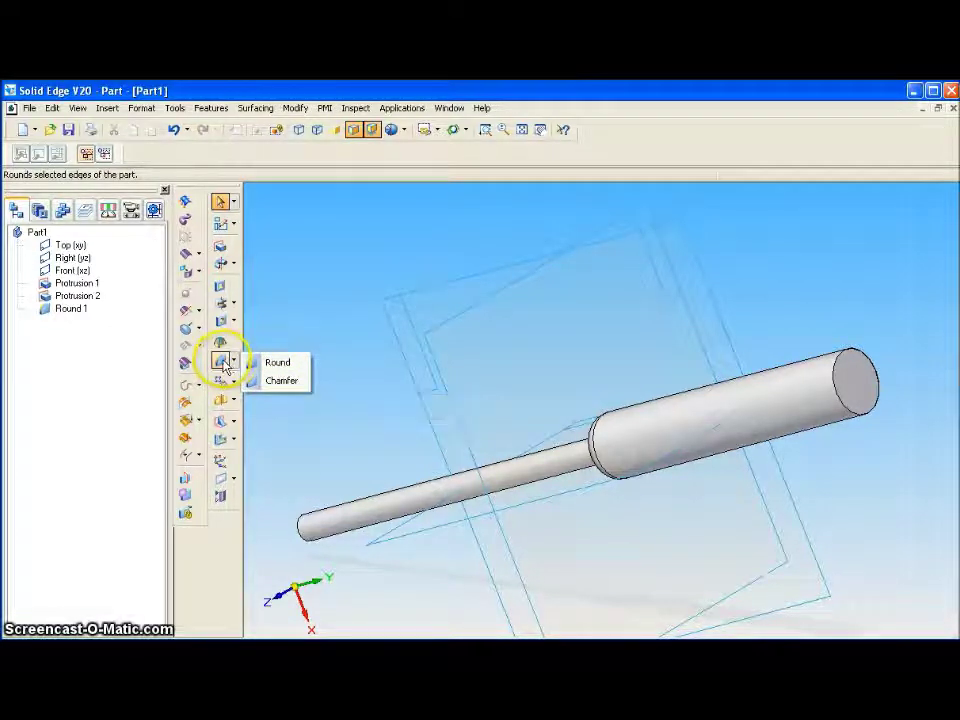
left_click(268, 380)
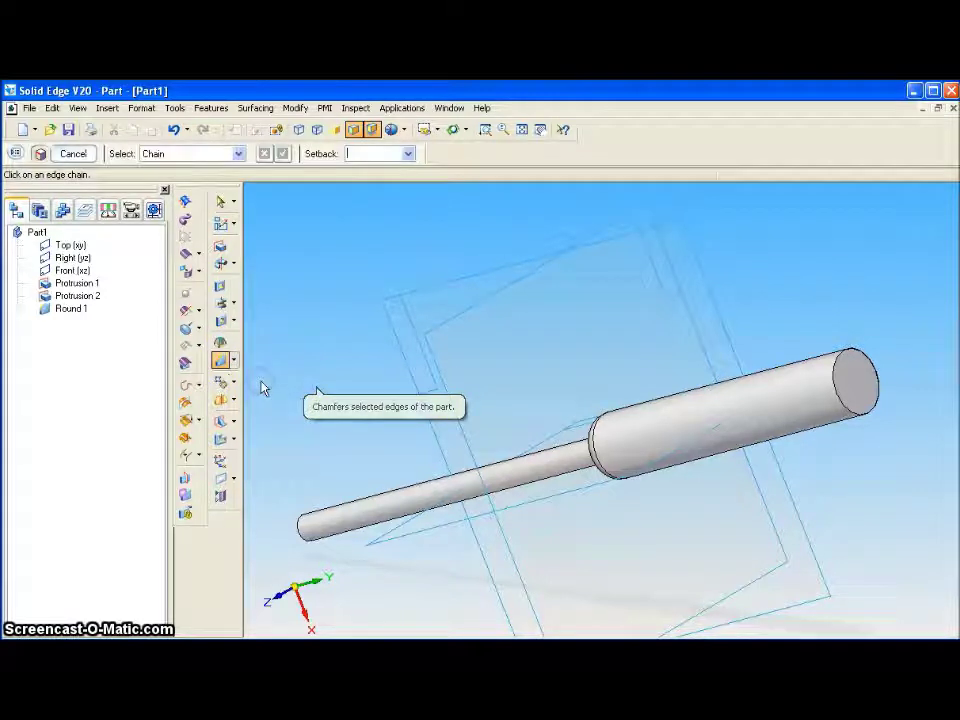
left_click(838, 398)
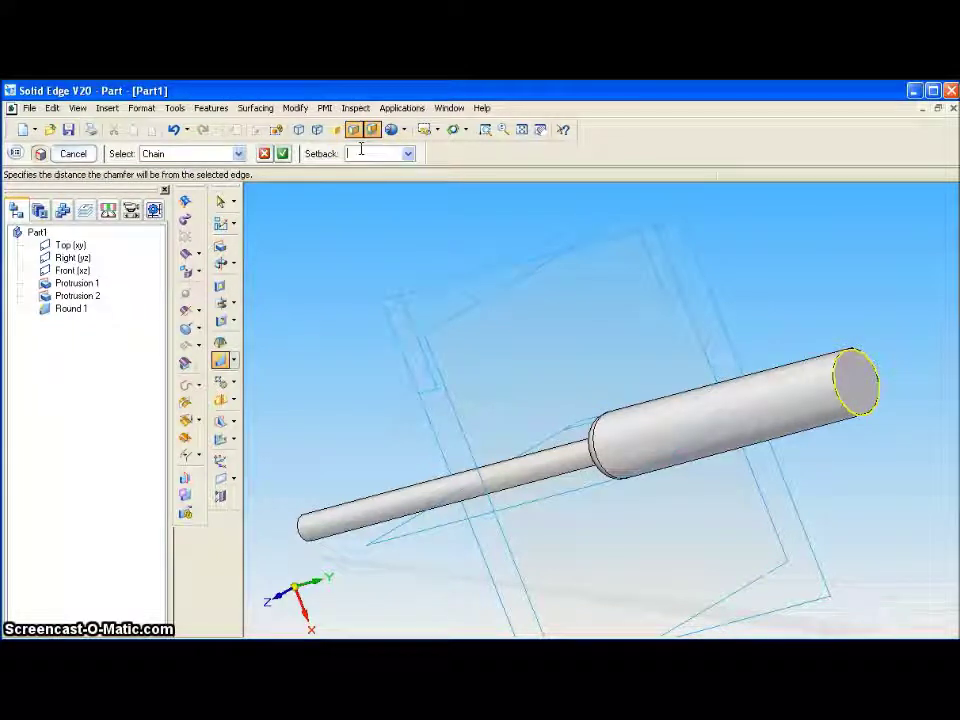
type("3")
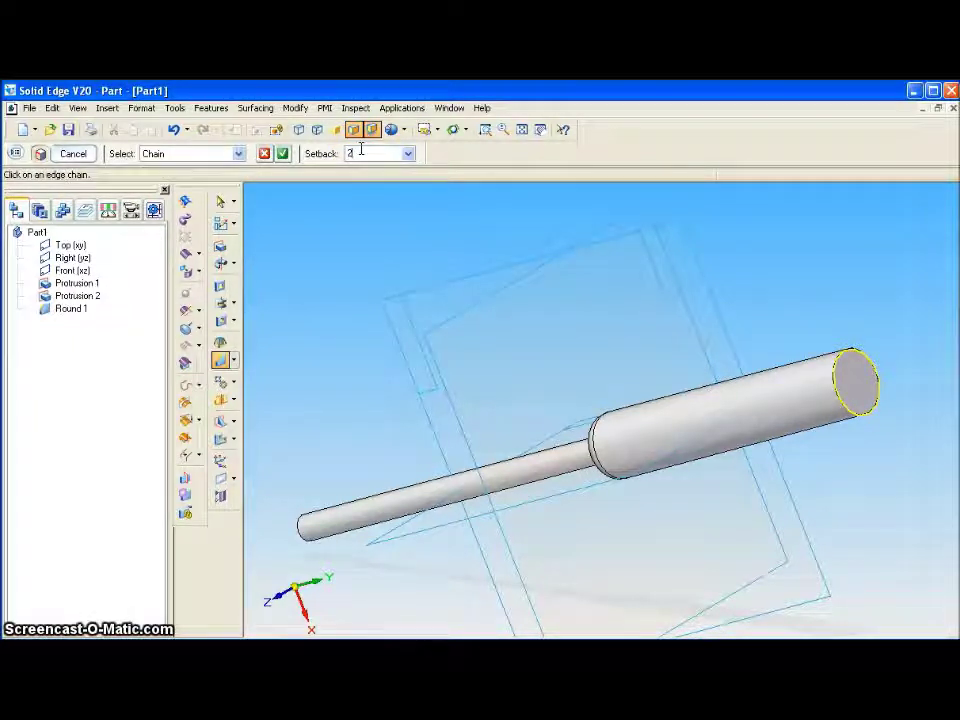
key("Return")
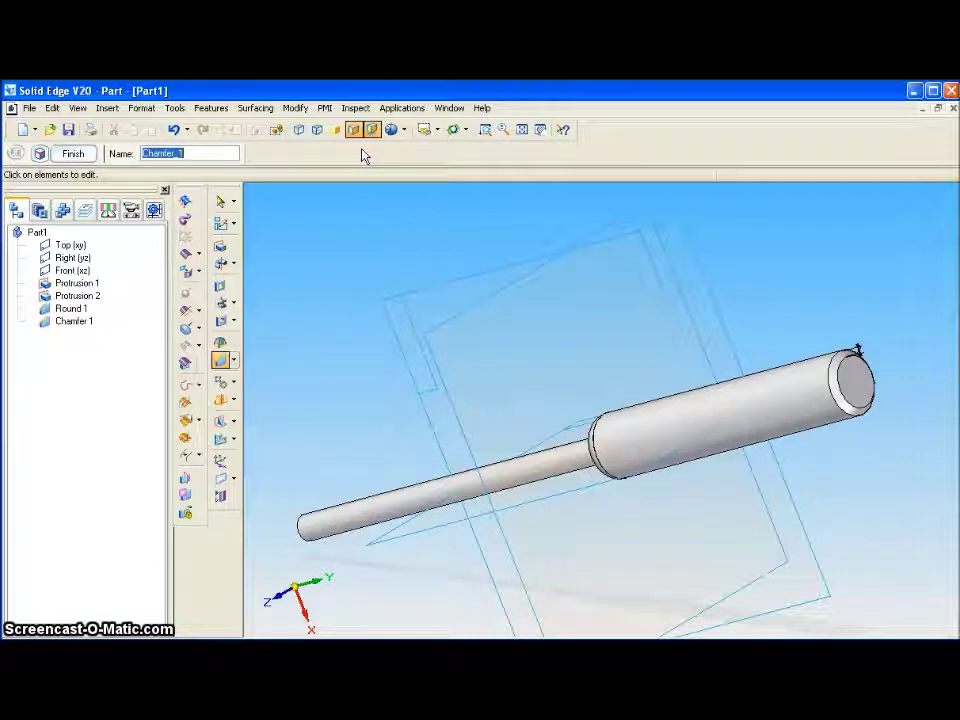
left_click(74, 154)
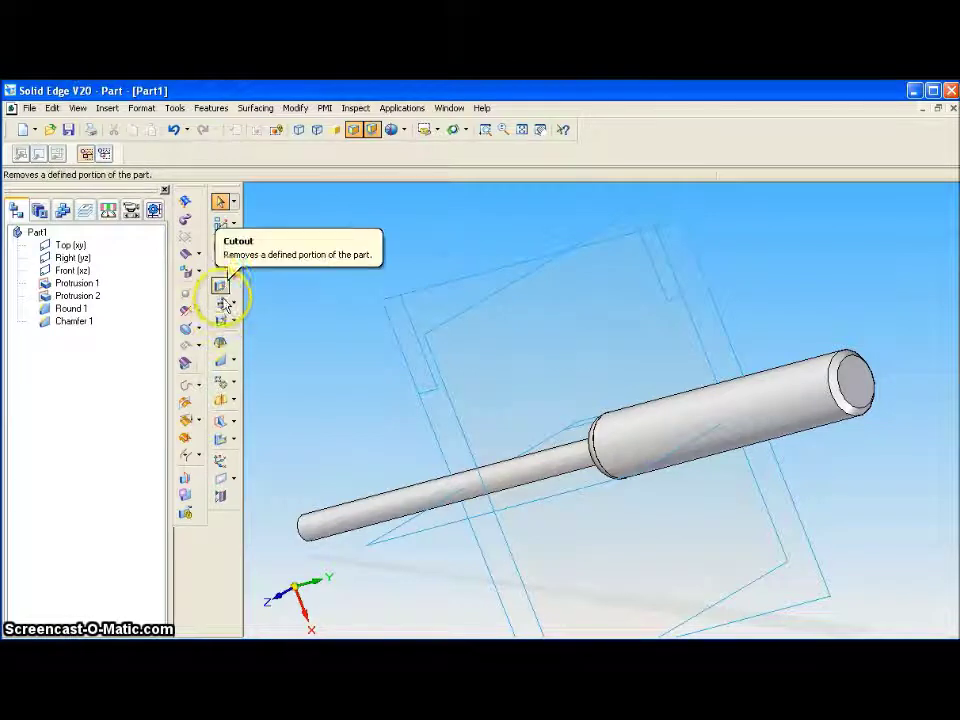
Drill a small hole at the top centre of the handle, creating Hole 1.
left_click(221, 323)
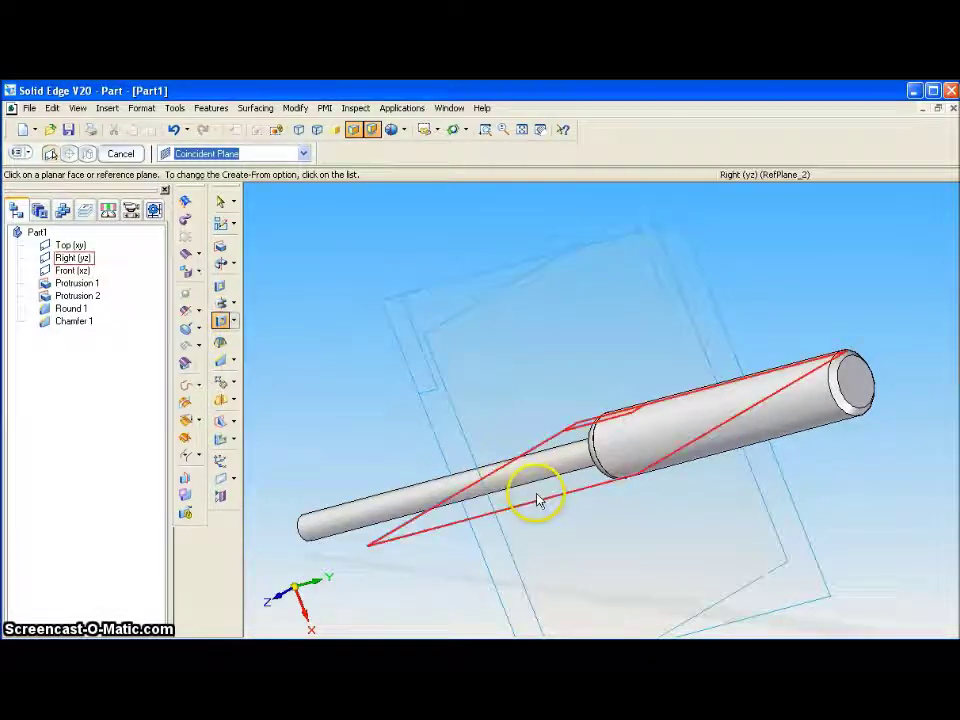
left_click(432, 410)
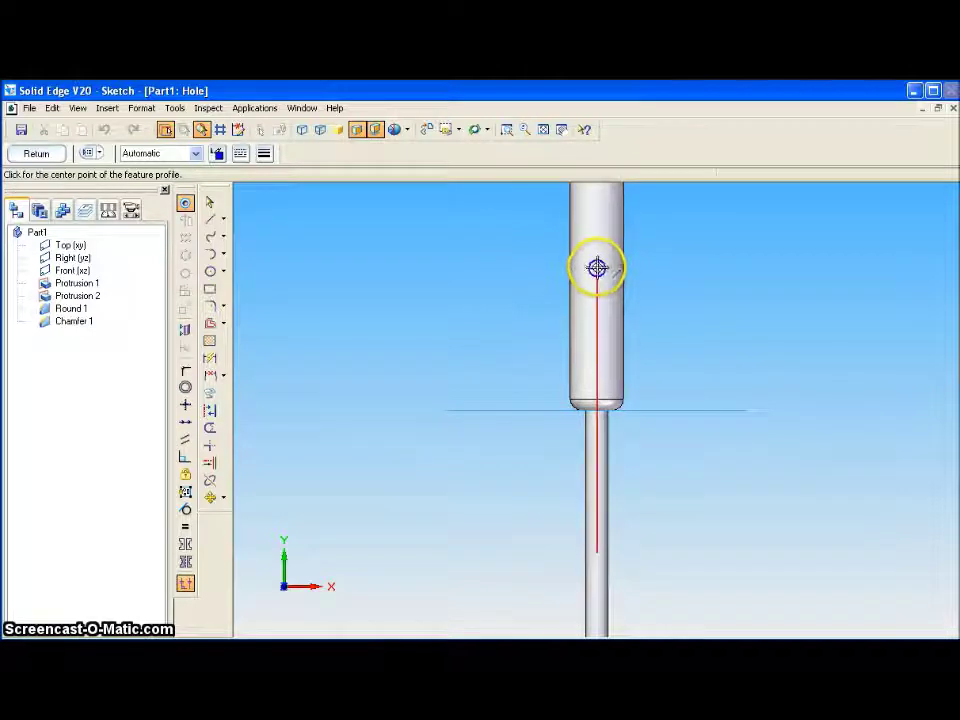
left_click(611, 196)
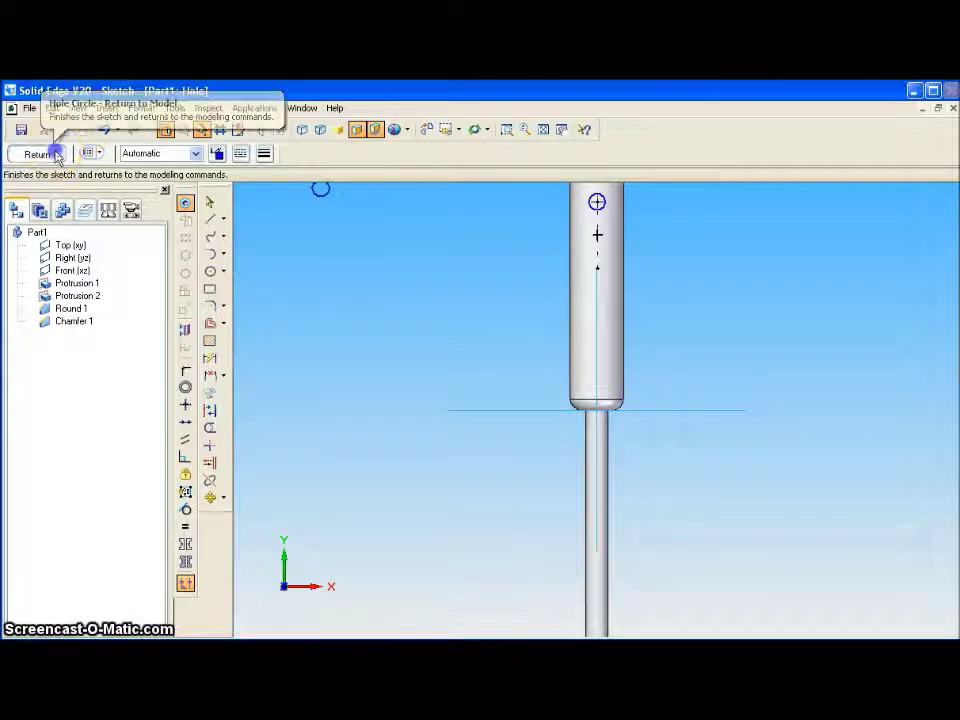
left_click(57, 157)
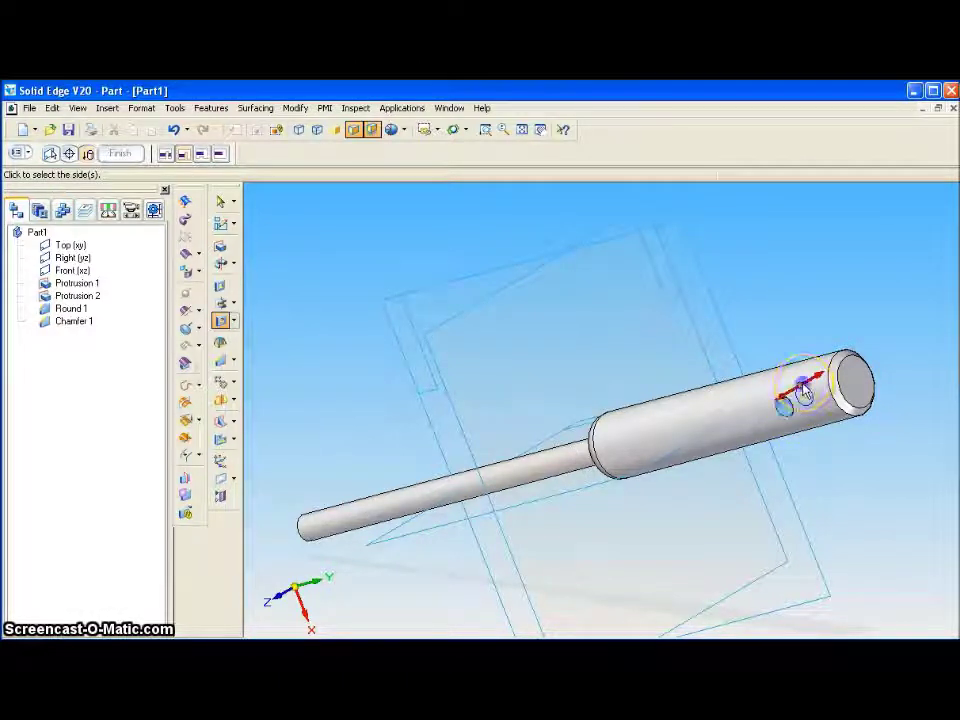
left_click(805, 391)
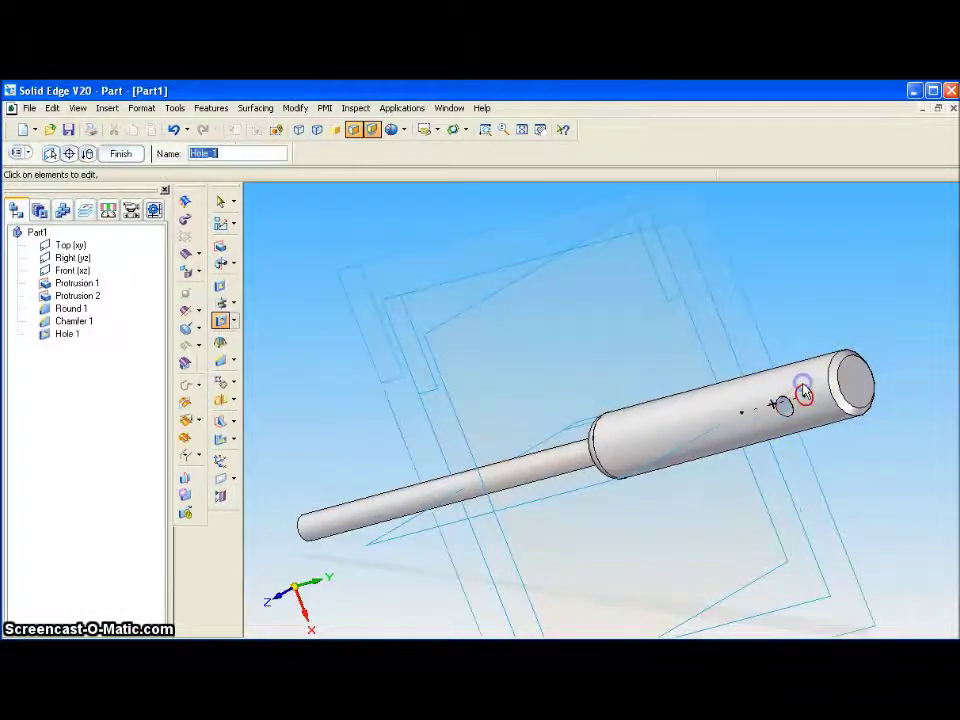
left_click(120, 153)
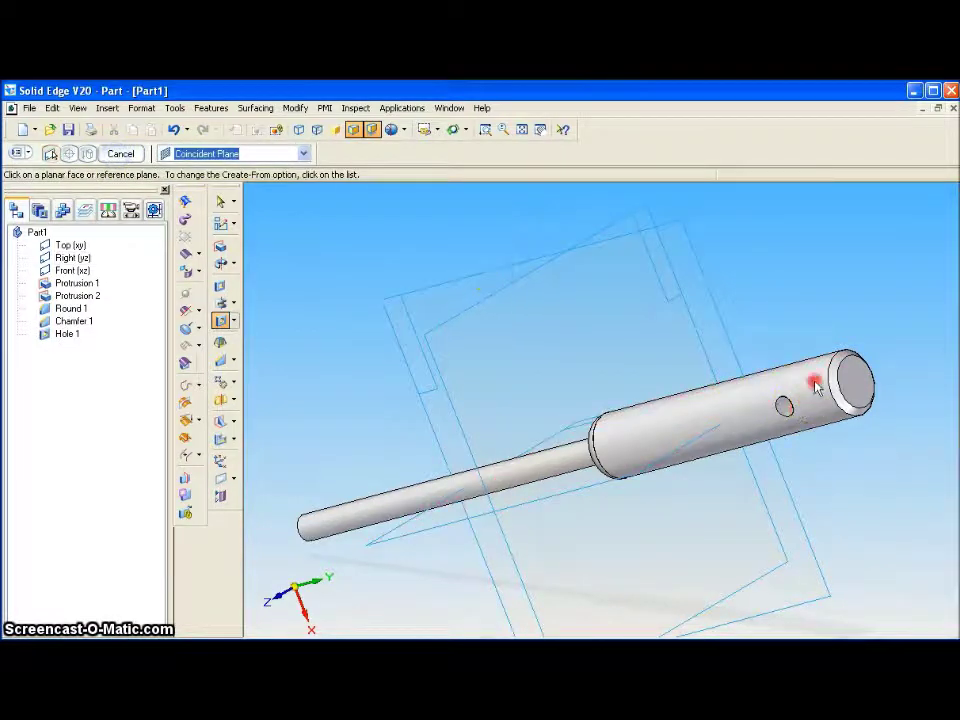
middle_click_drag(815, 387, 868, 332)
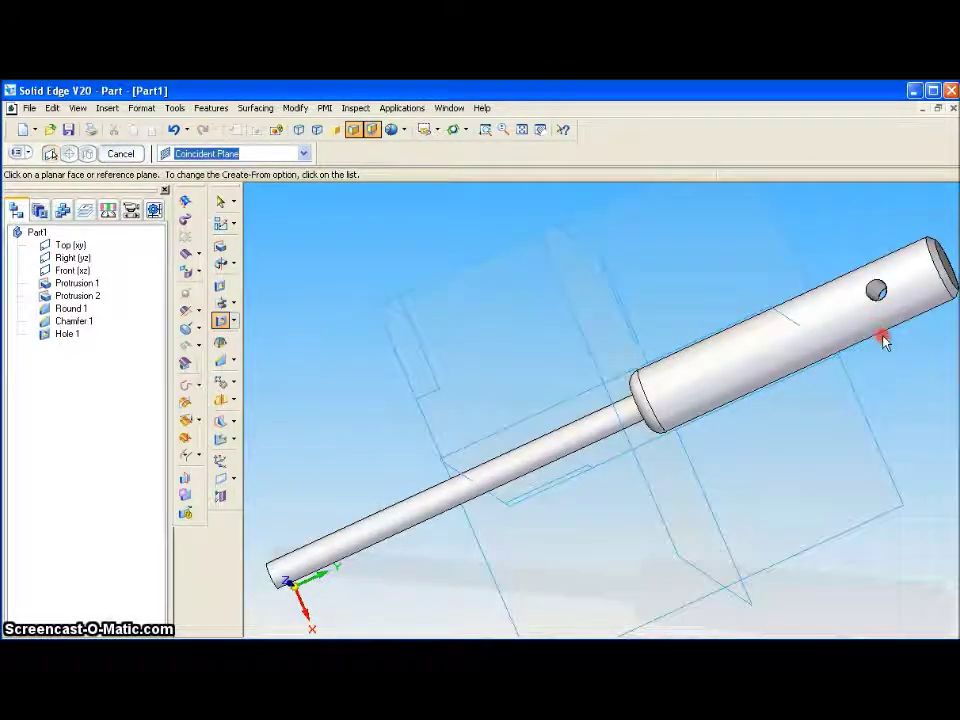
Cancel the repeated hole command and switch the part to the isometric named view.
left_click(894, 306)
left_click(889, 310)
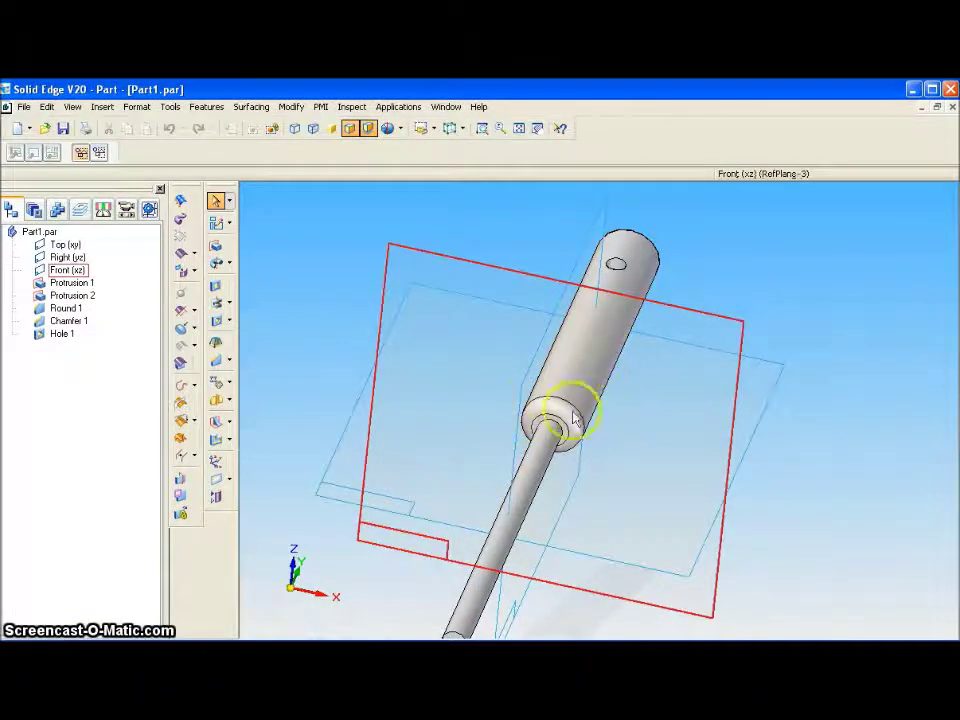
scroll(778, 305, "up", 2)
scroll(778, 307, "down", 3)
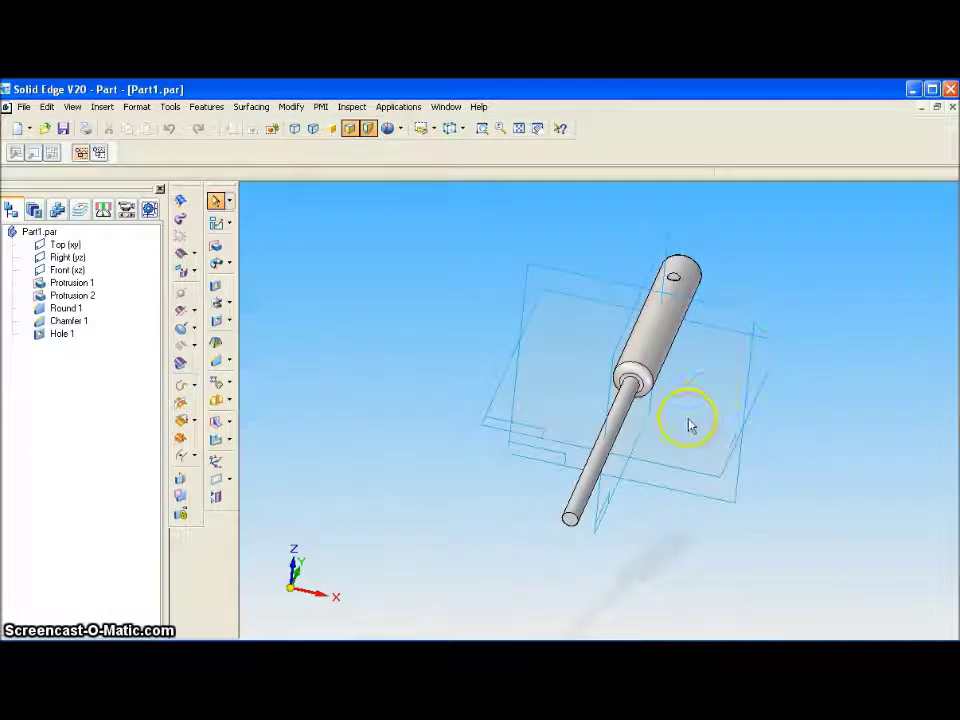
middle_click_drag(690, 425, 675, 448)
middle_click_drag(581, 367, 596, 360)
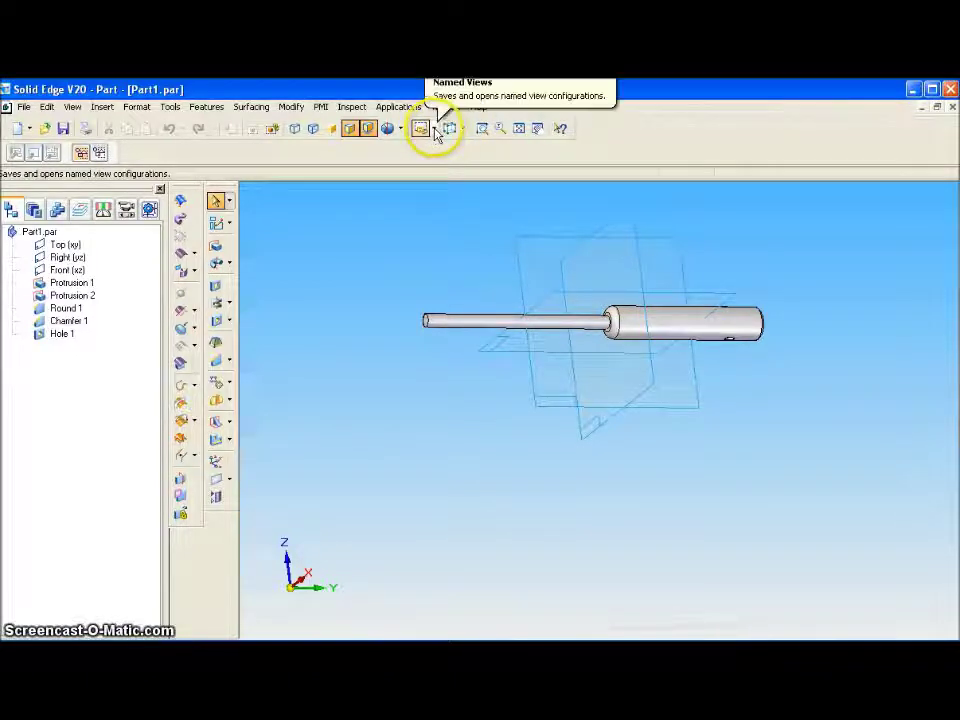
left_click(436, 131)
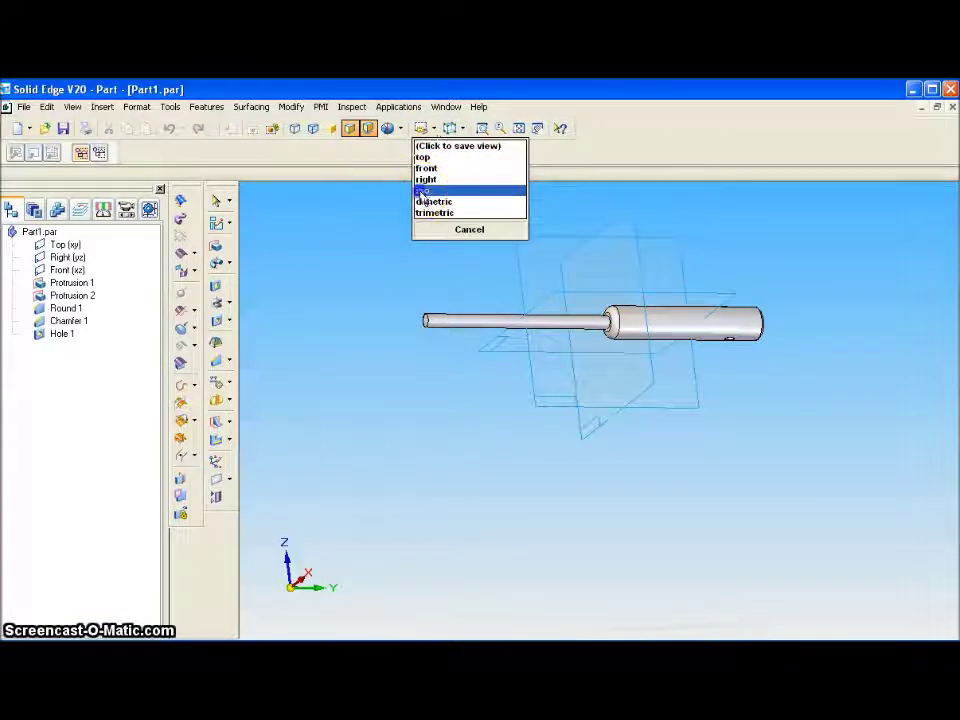
left_click(422, 191)
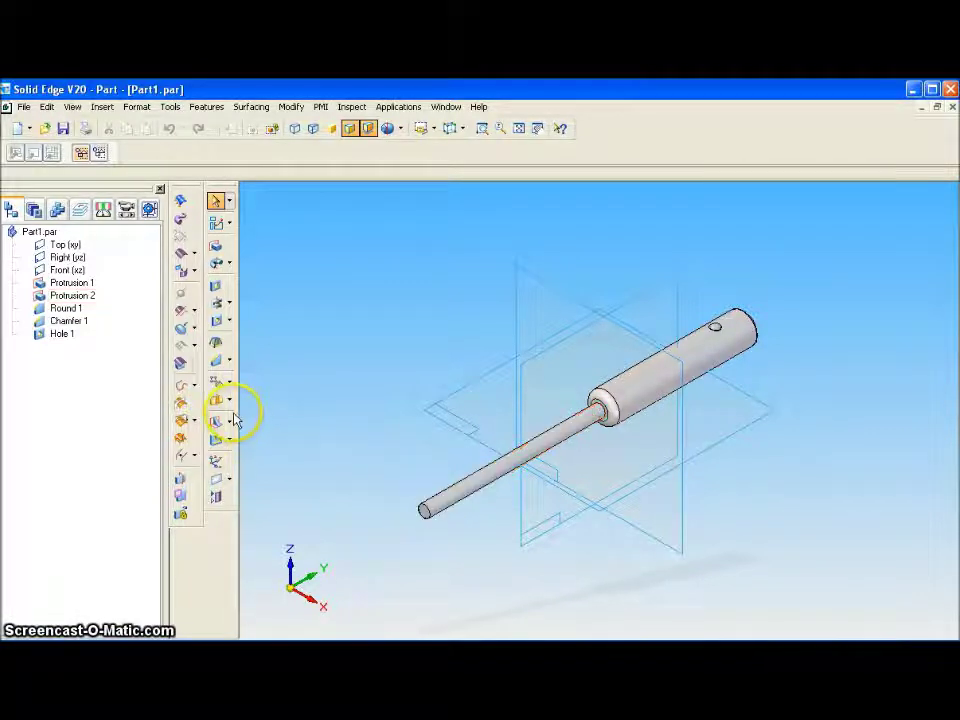
Start a cutout sketch on the Right (yz) plane and zoom to the rod's tip end.
left_click(217, 287)
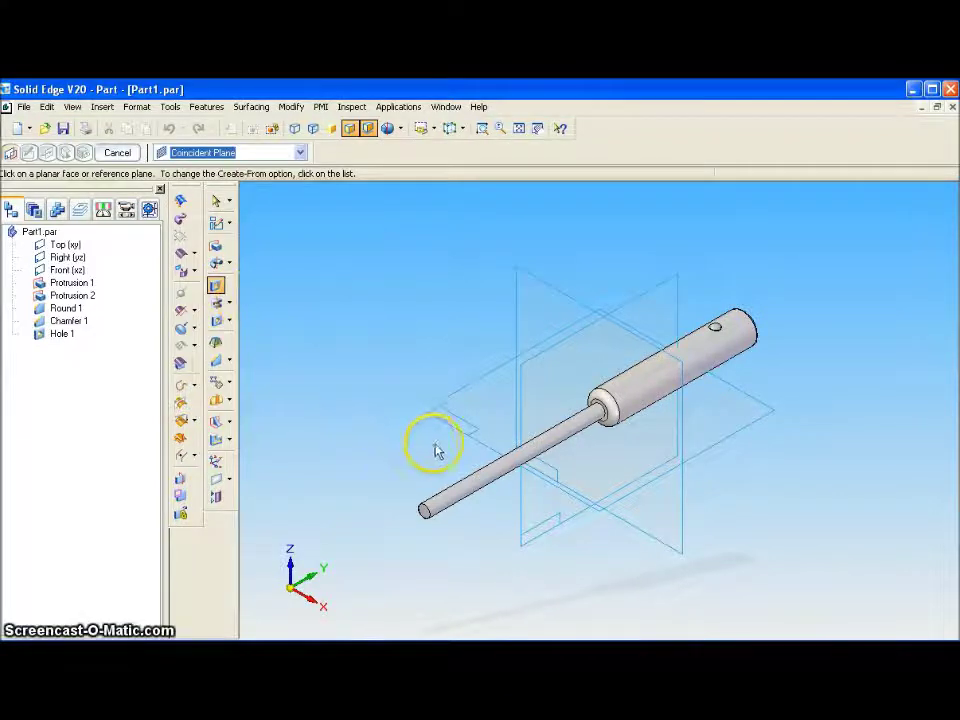
left_click(530, 522)
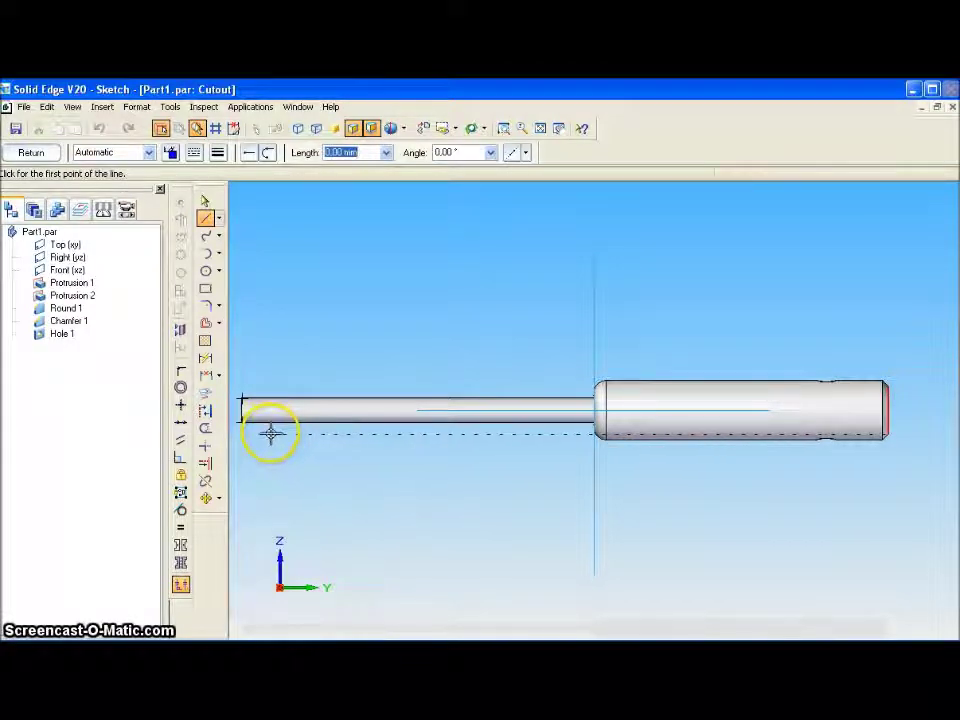
key("Escape")
scroll(230, 408, "down", 2)
scroll(230, 408, "up", 1)
scroll(236, 407, "up", 2)
scroll(440, 452, "up", 1)
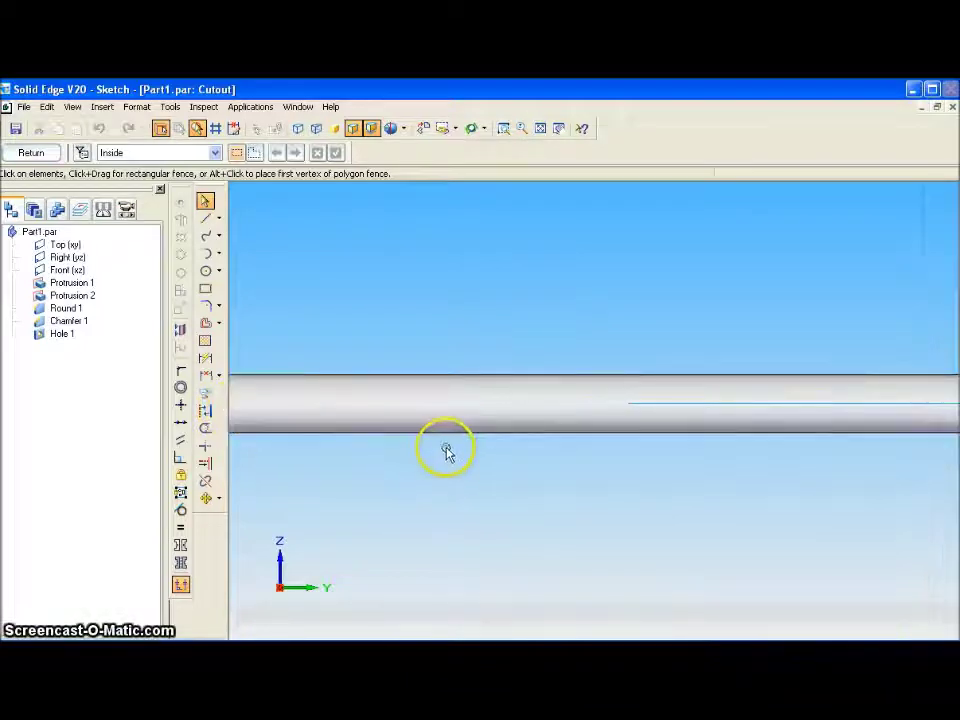
scroll(440, 448, "down", 2)
scroll(315, 424, "up", 2)
scroll(311, 425, "up", 1)
scroll(313, 425, "up", 2)
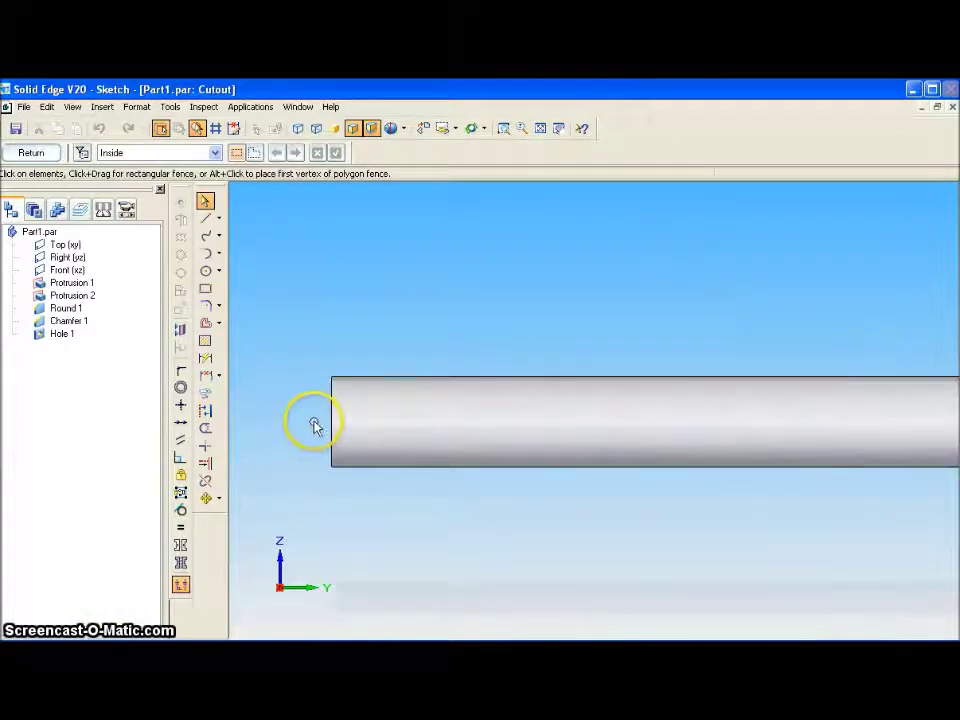
scroll(315, 424, "up", 1)
scroll(315, 424, "up", 1)
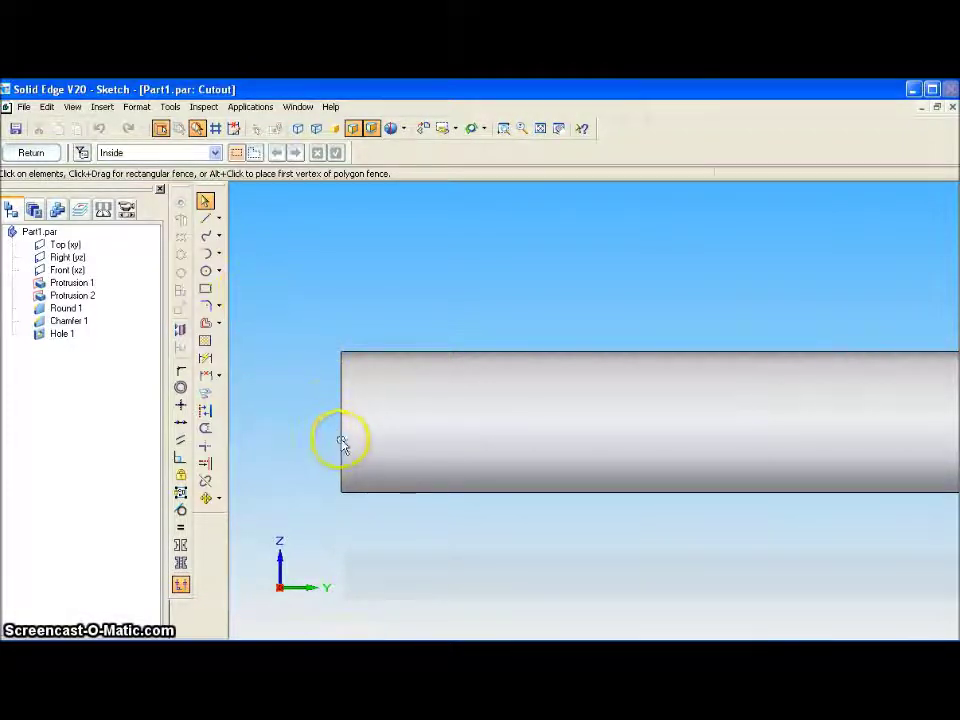
Draw a slanted line from the shaft's left end to below the shaft and finish the sketch.
left_click(205, 219)
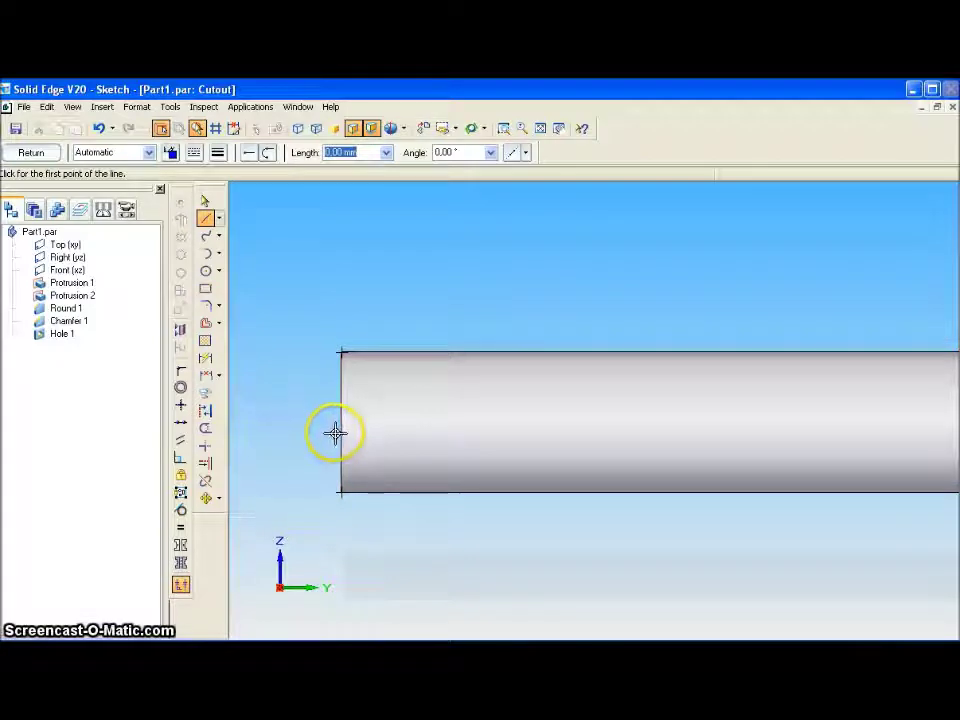
left_click(335, 436)
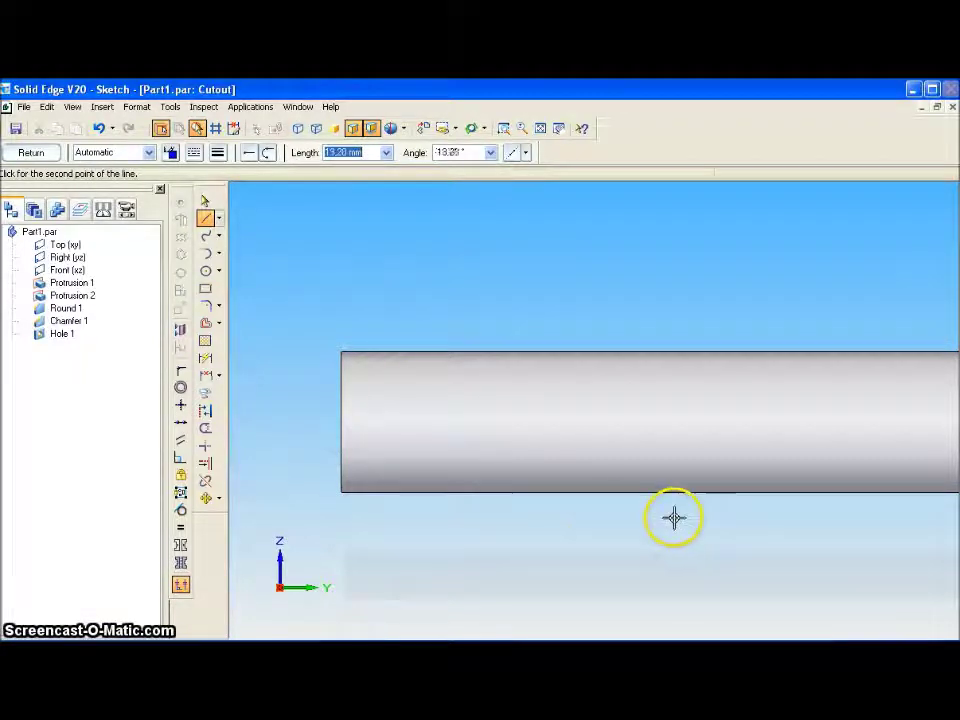
left_click(716, 510)
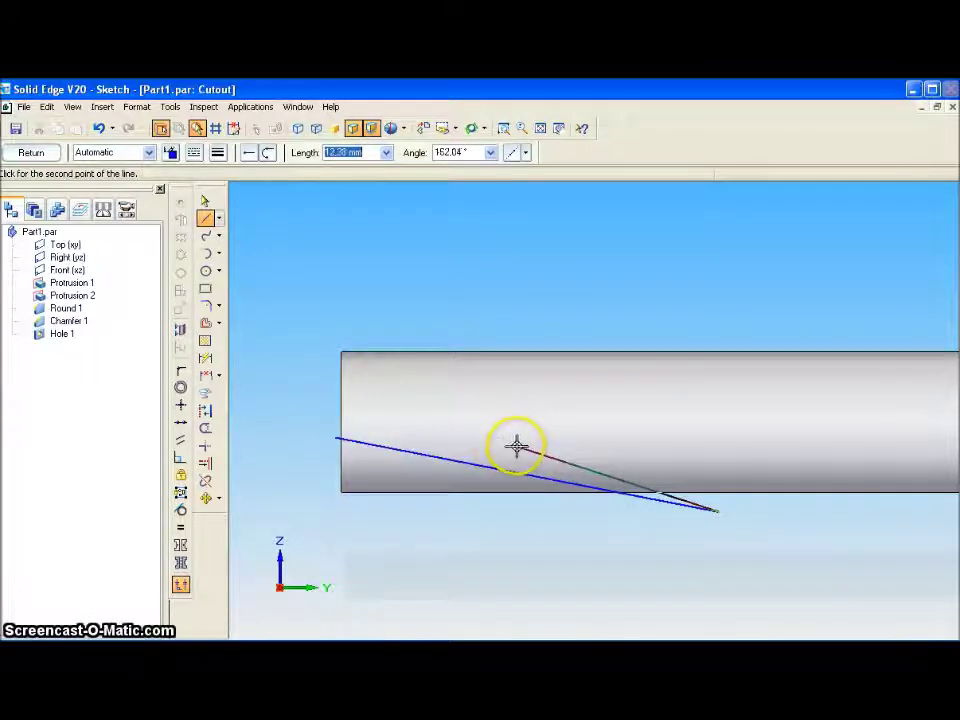
left_click(42, 154)
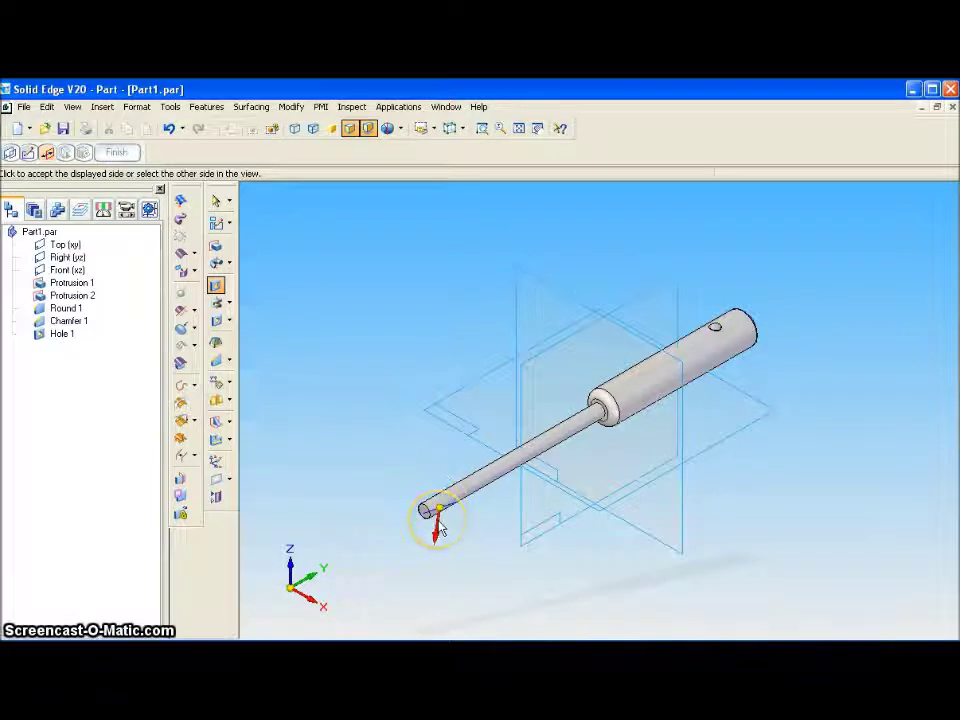
Cut the tip side away Through All and name the cutout 'schuin'.
left_click(440, 530)
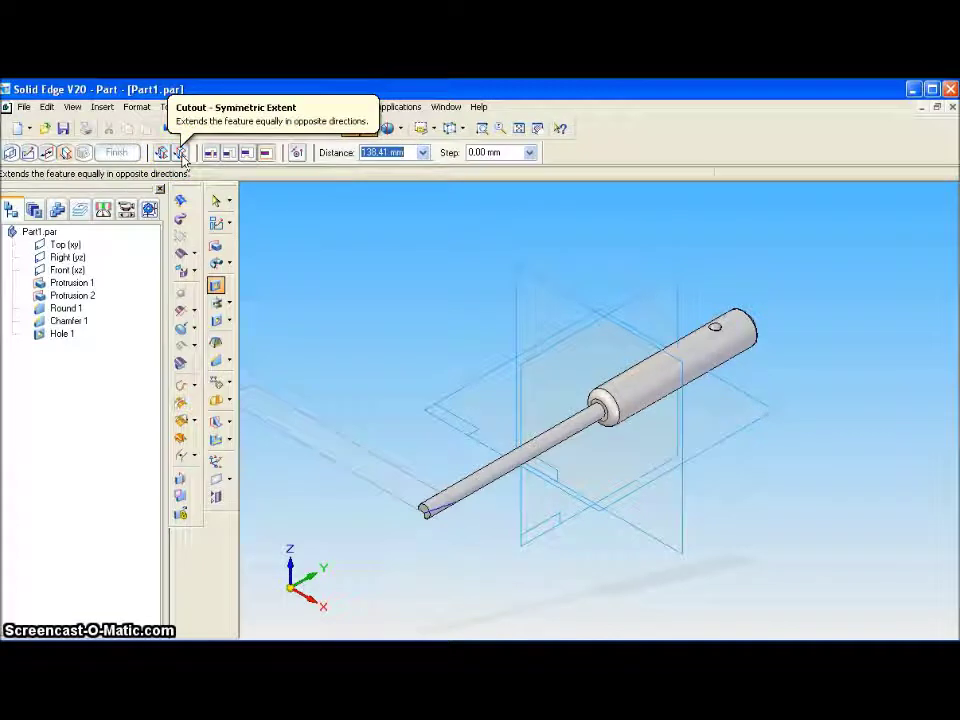
left_click(181, 153)
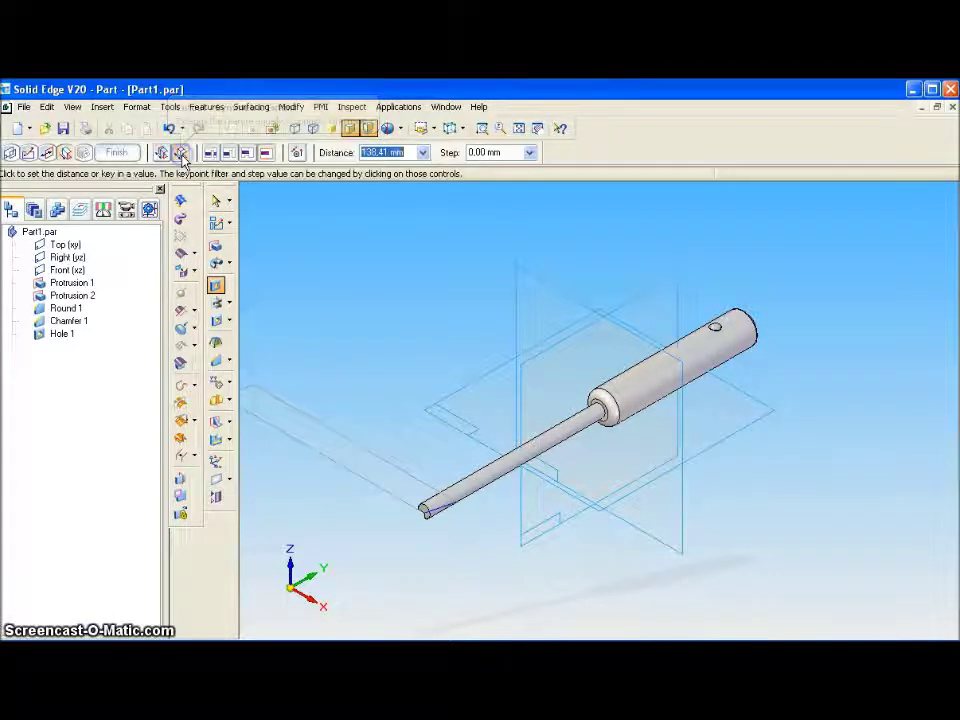
left_click(190, 156)
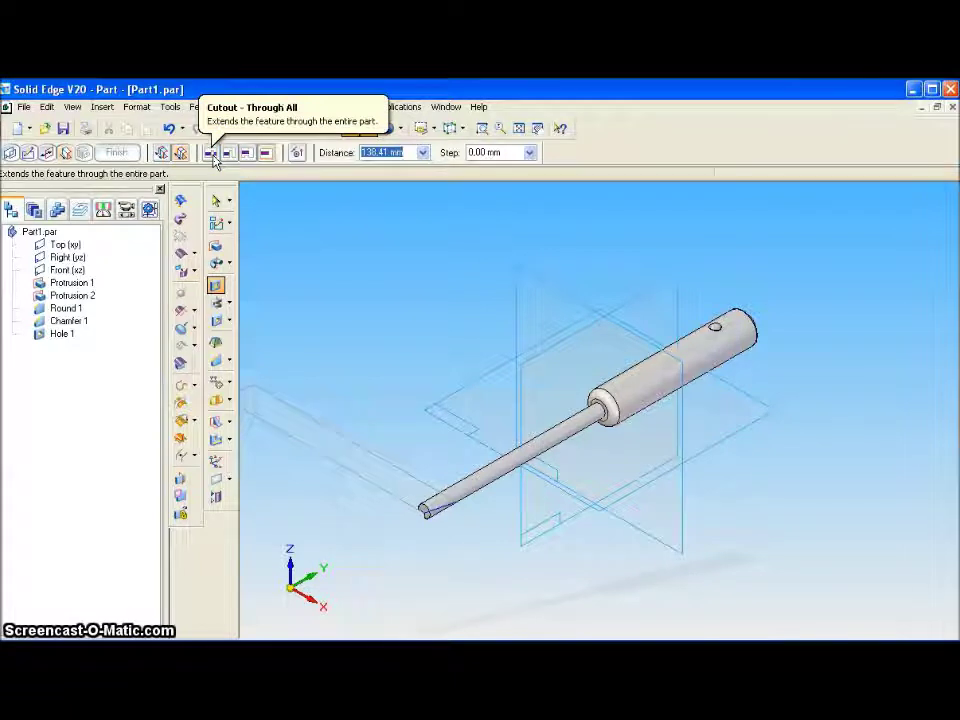
left_click(212, 156)
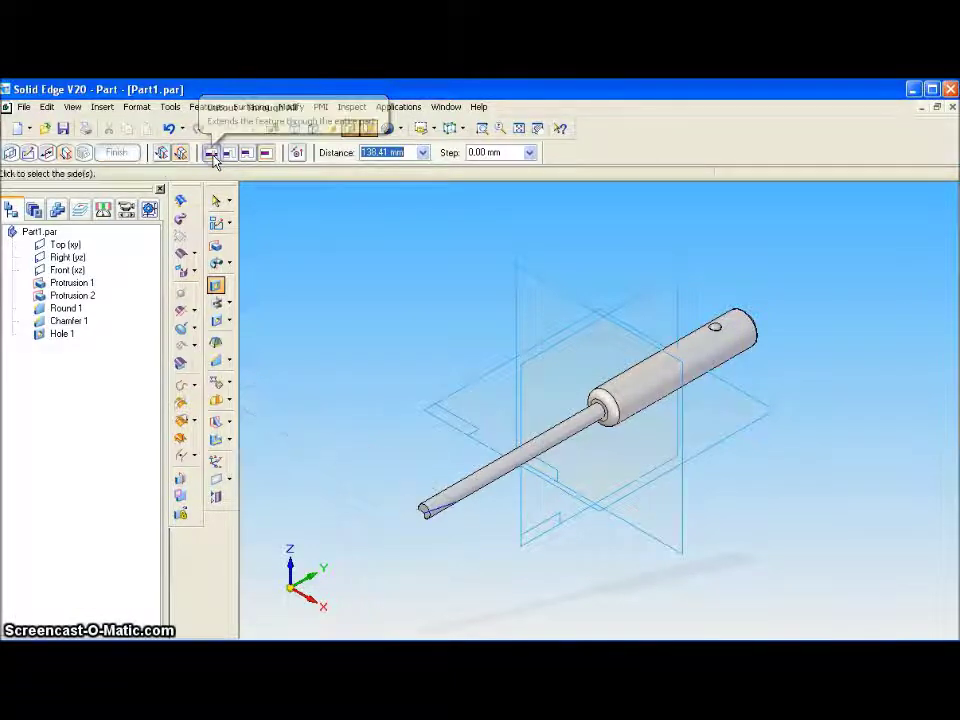
left_click(247, 192)
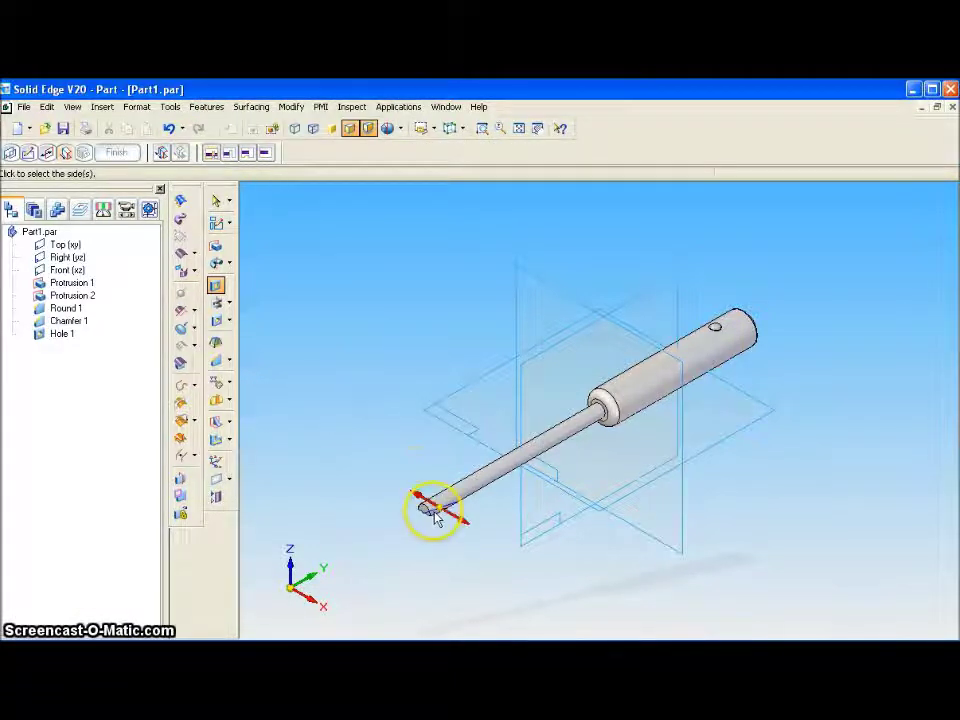
left_click(490, 553)
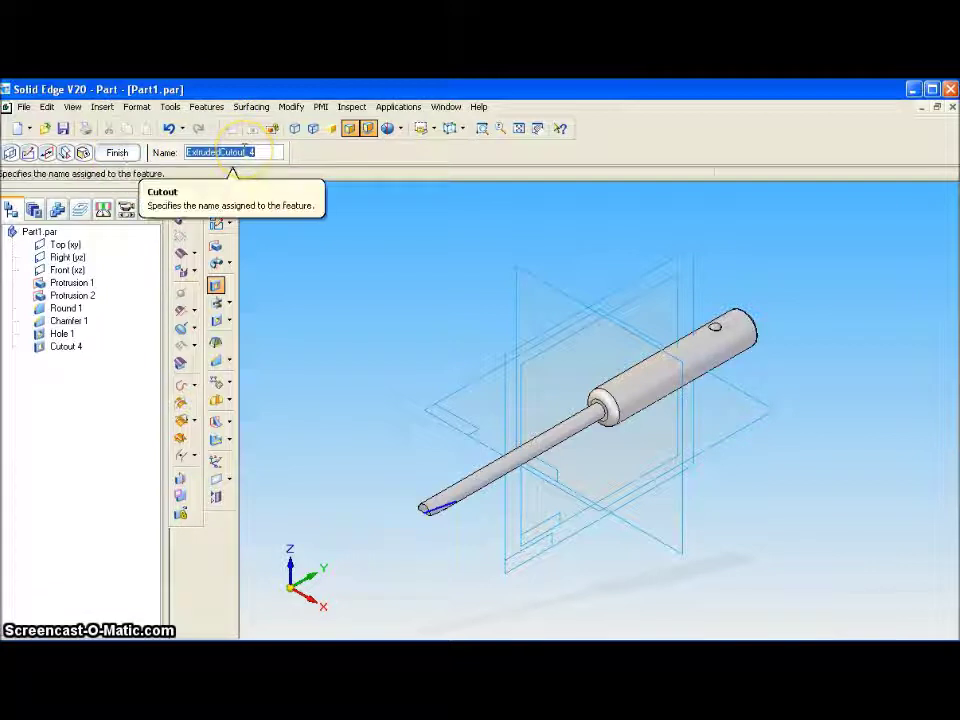
type("schuin")
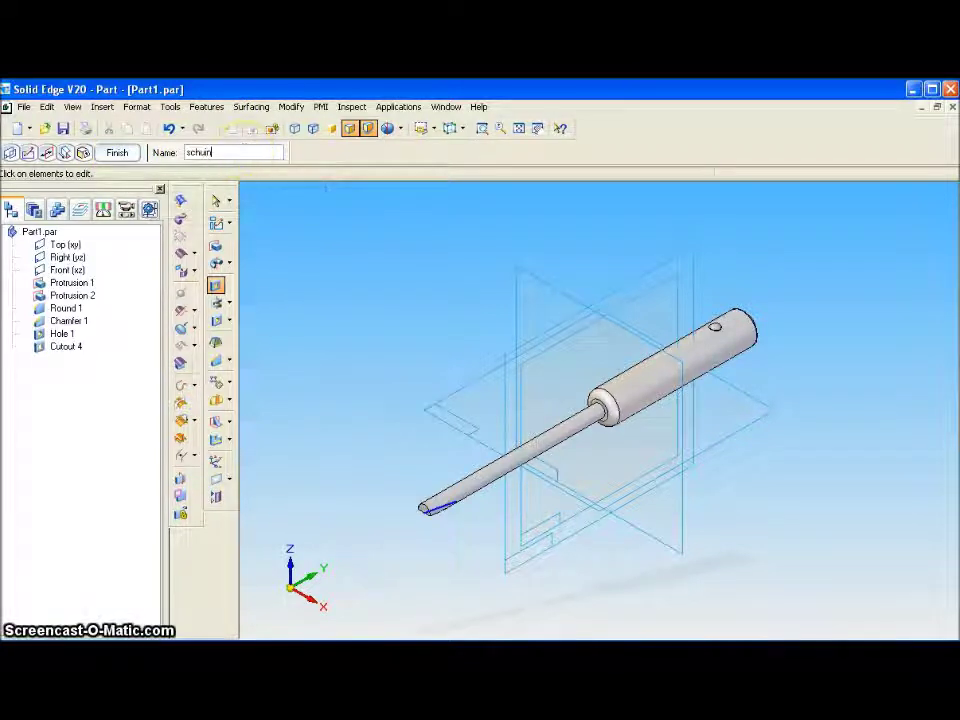
left_click(120, 153)
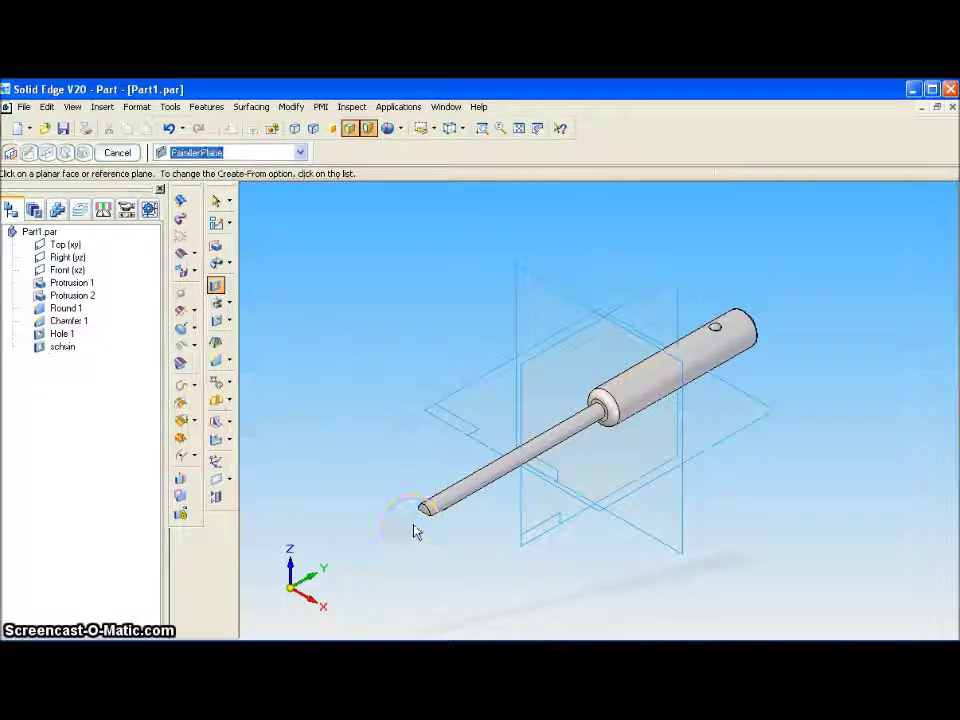
left_click(420, 514)
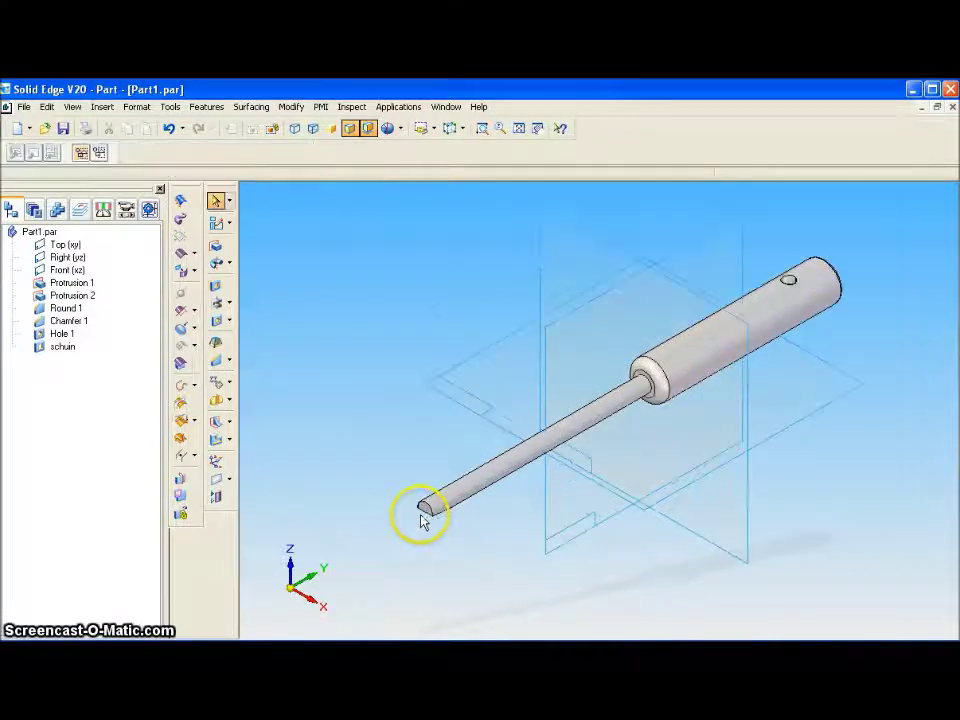
scroll(420, 514, "up", 3)
middle_click_drag(422, 508, 422, 476)
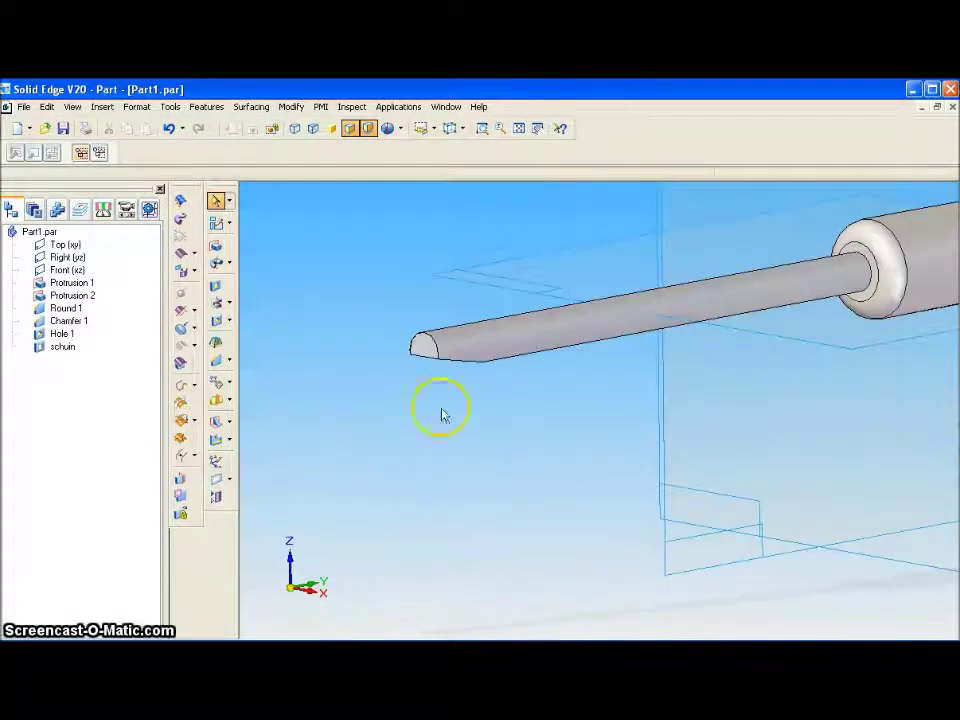
middle_click_drag(435, 356, 441, 339)
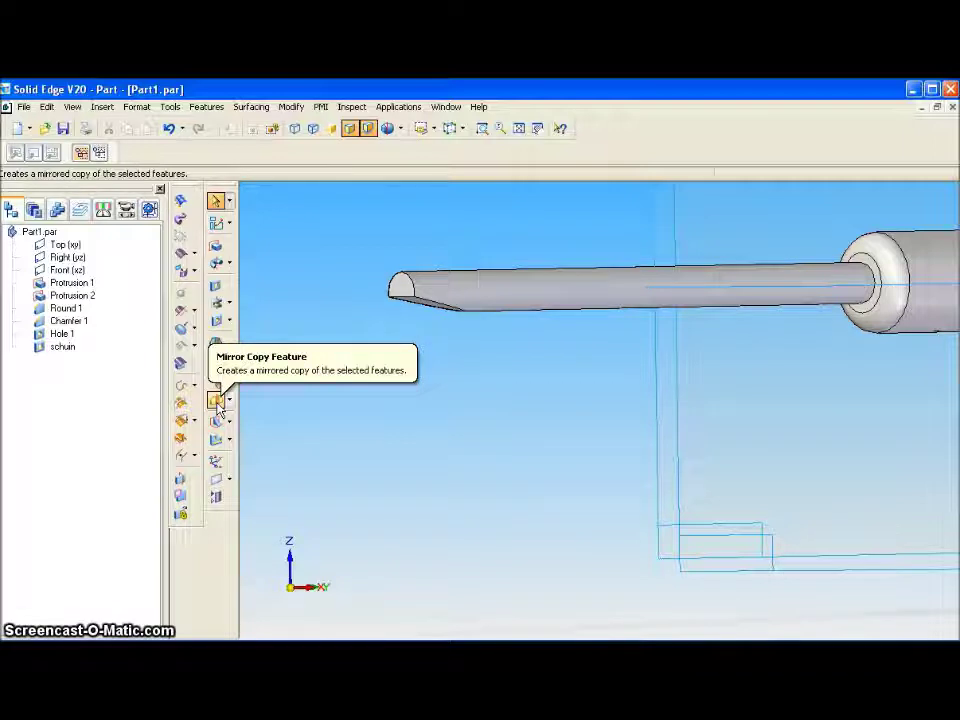
left_click(219, 406)
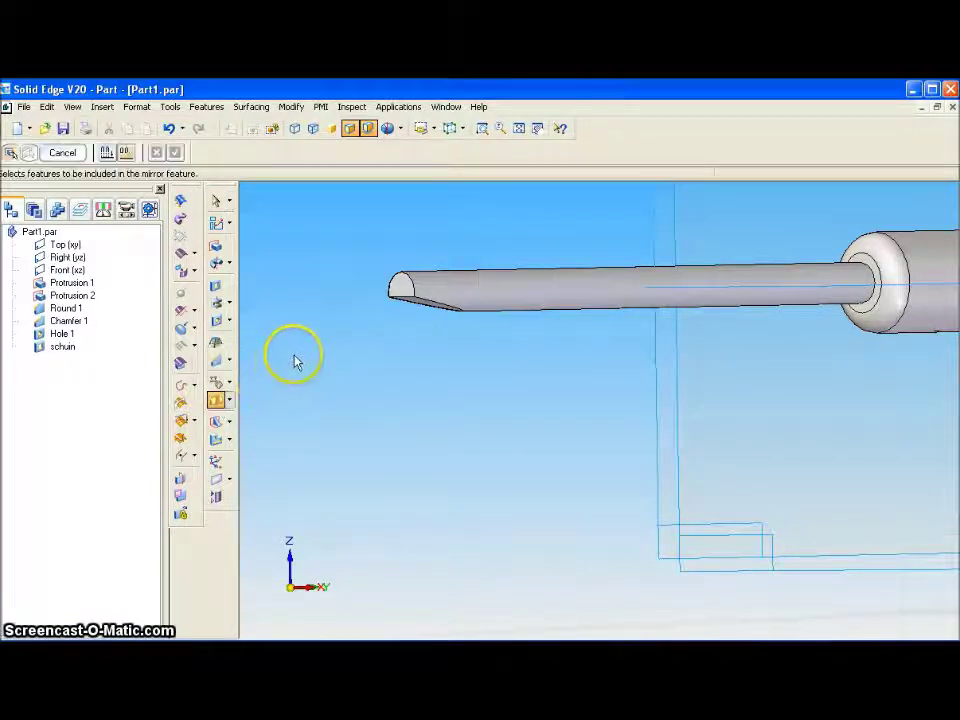
left_click(410, 307)
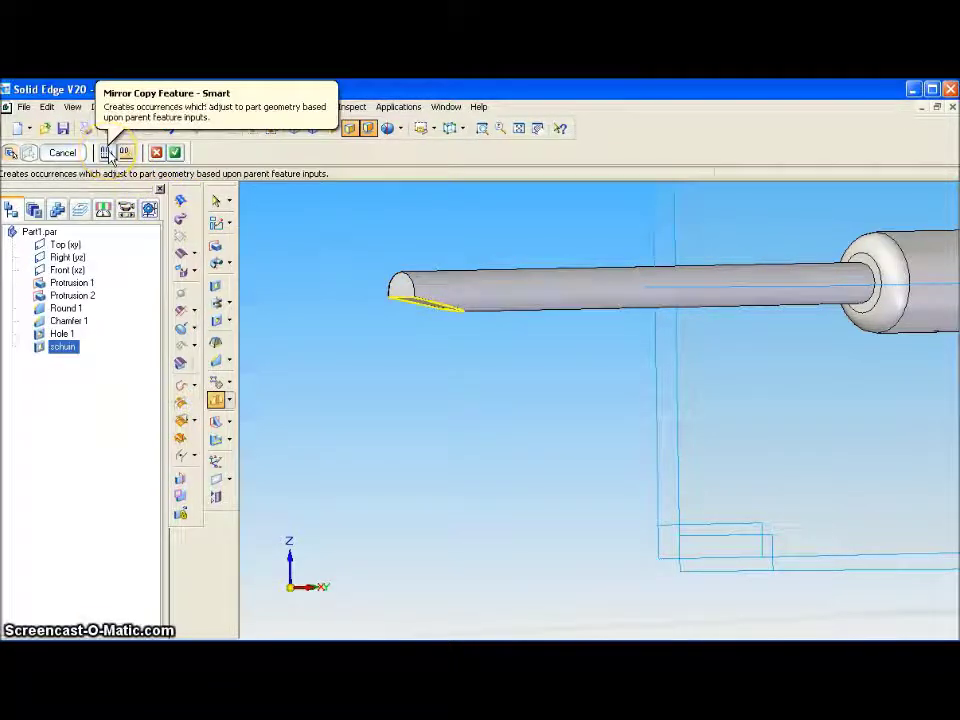
left_click(107, 152)
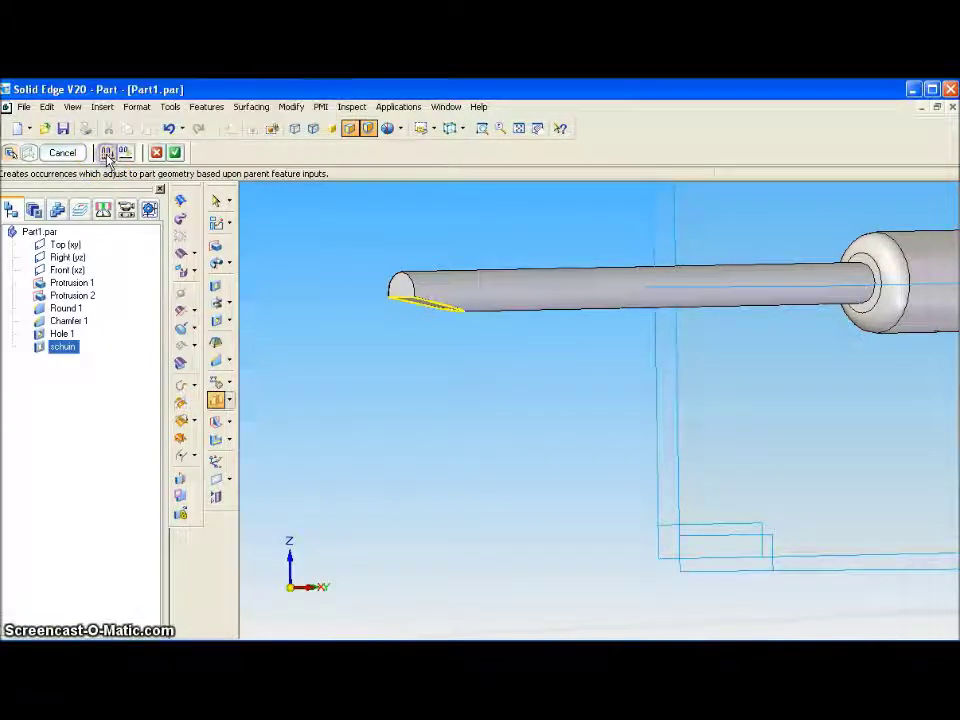
left_click(107, 152)
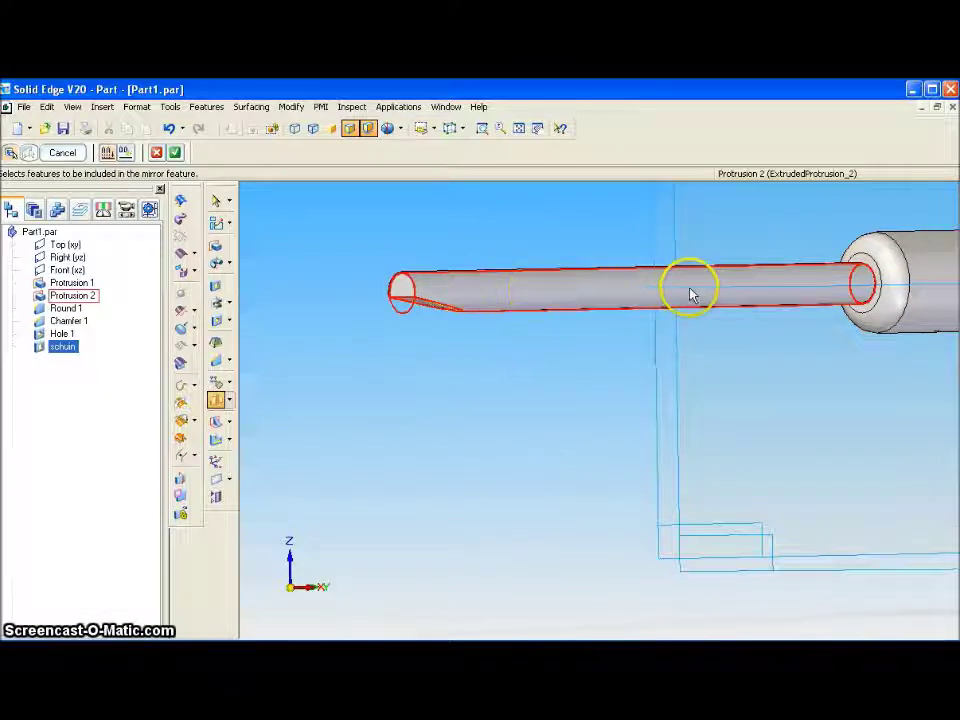
middle_click_drag(628, 398, 639, 409)
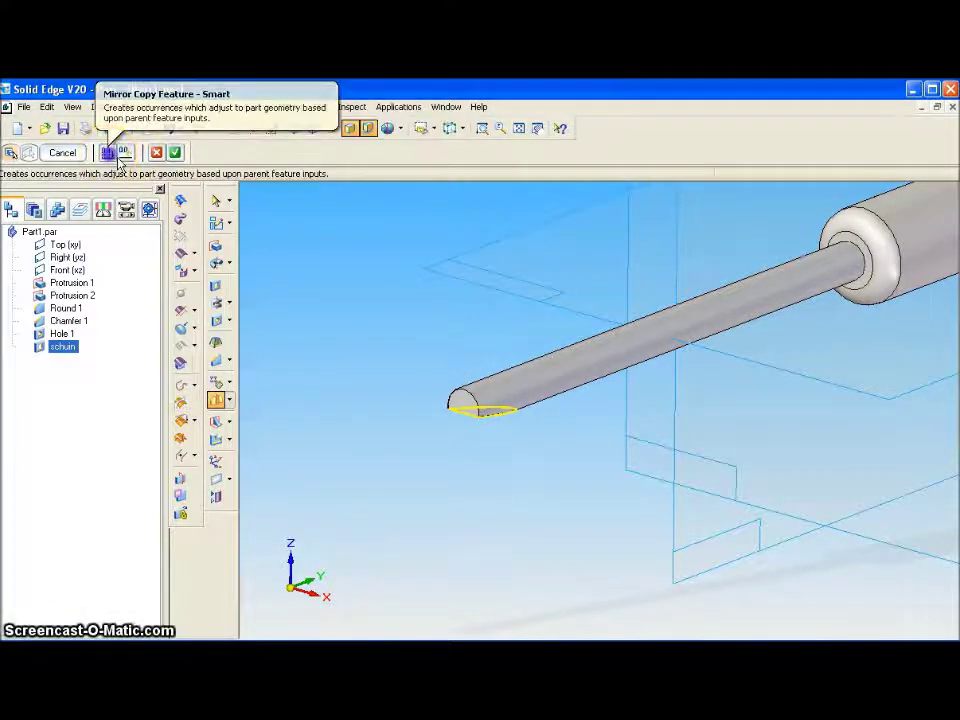
right_click(507, 287)
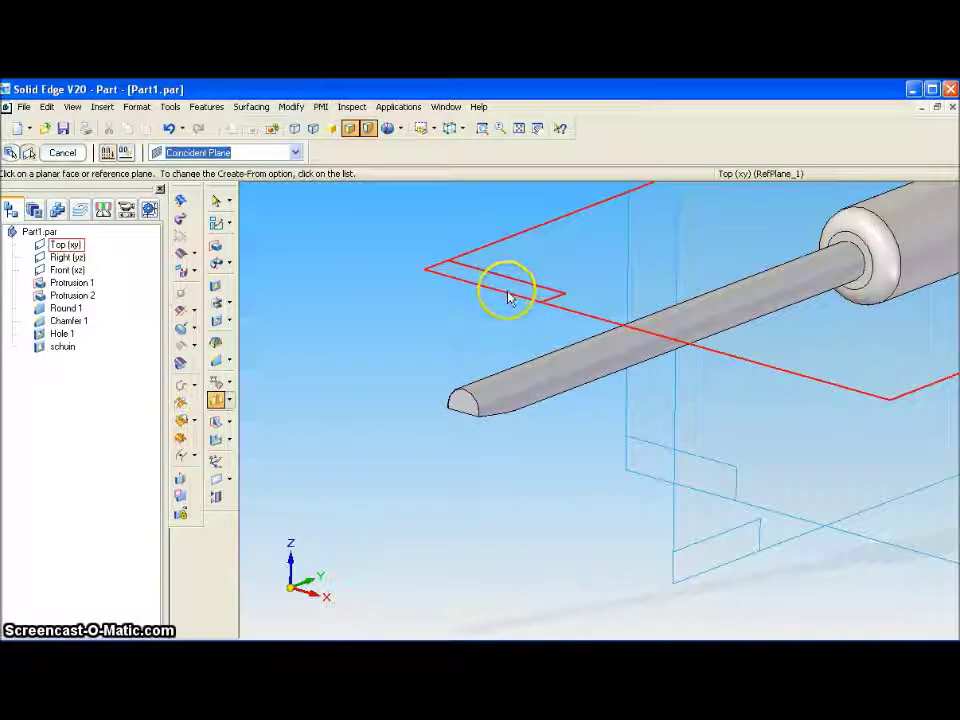
left_click(507, 297)
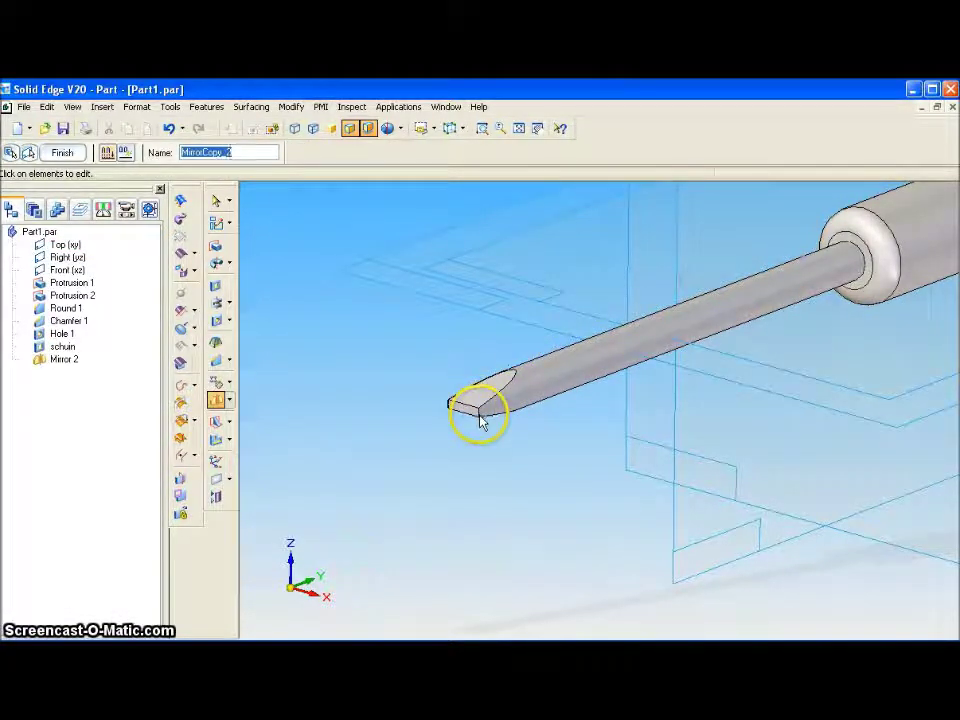
left_click(172, 134)
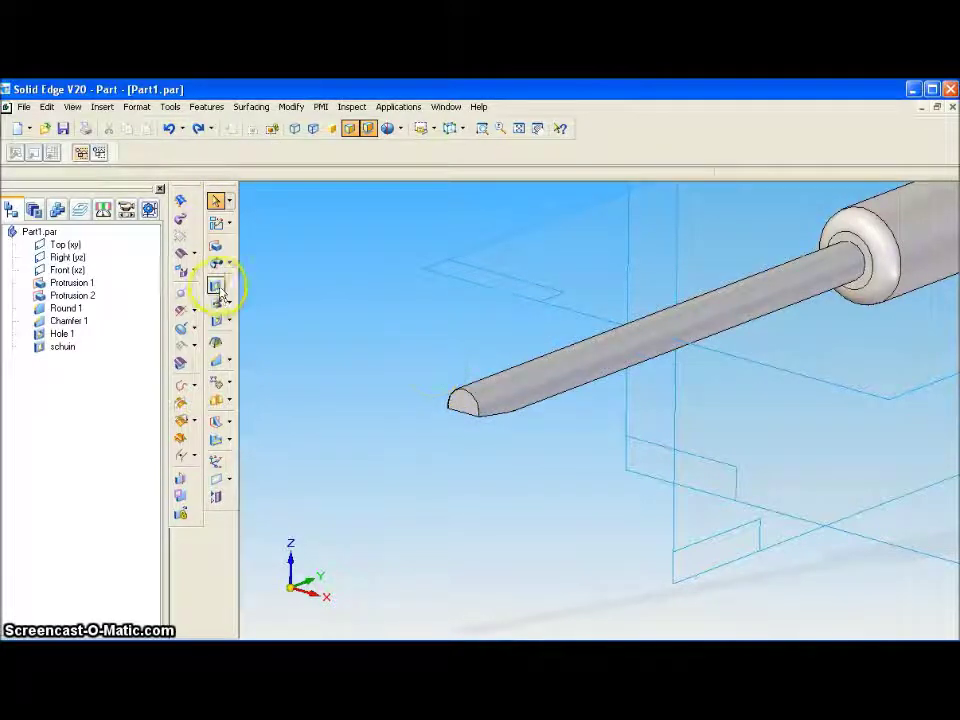
Mirror the schuin cut across the Top plane using Smart, naming the copy 'schuin2'.
left_click(216, 403)
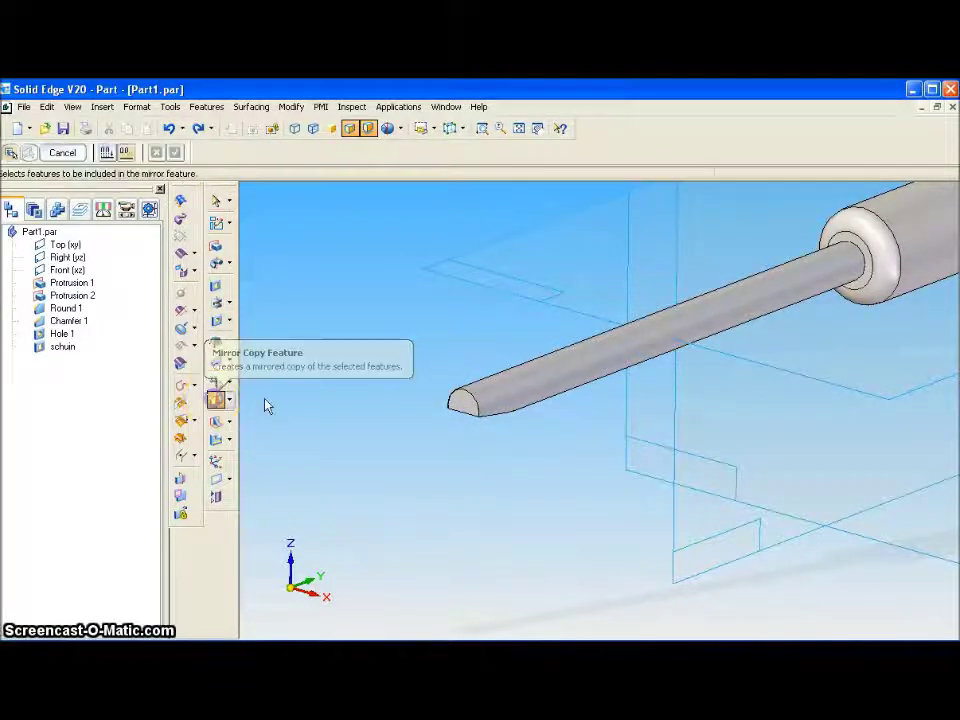
left_click(480, 425)
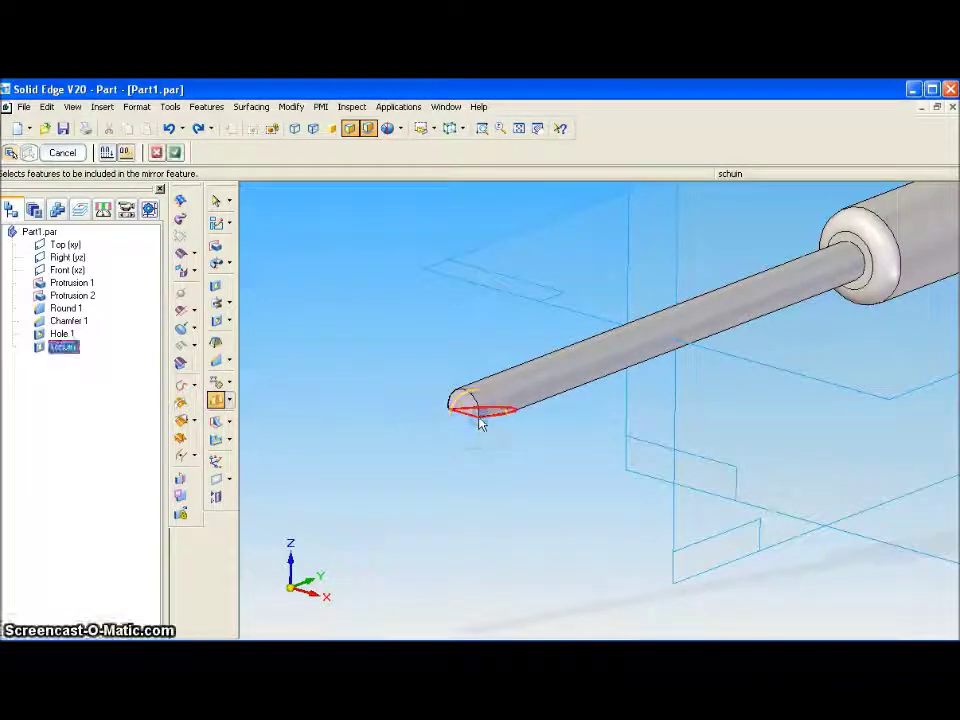
left_click(108, 156)
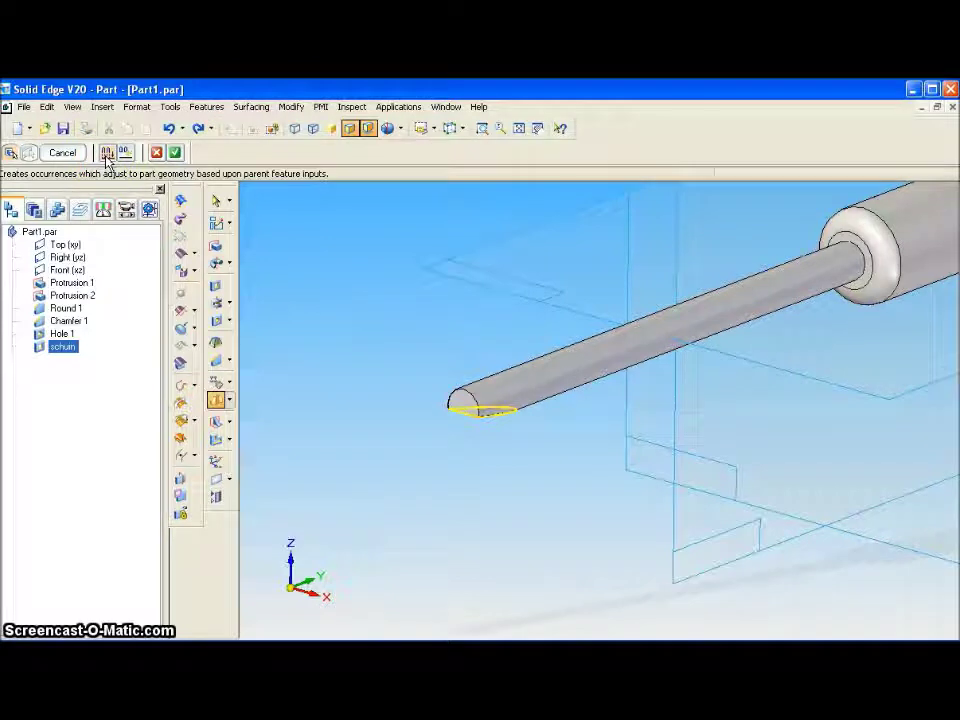
key("Return")
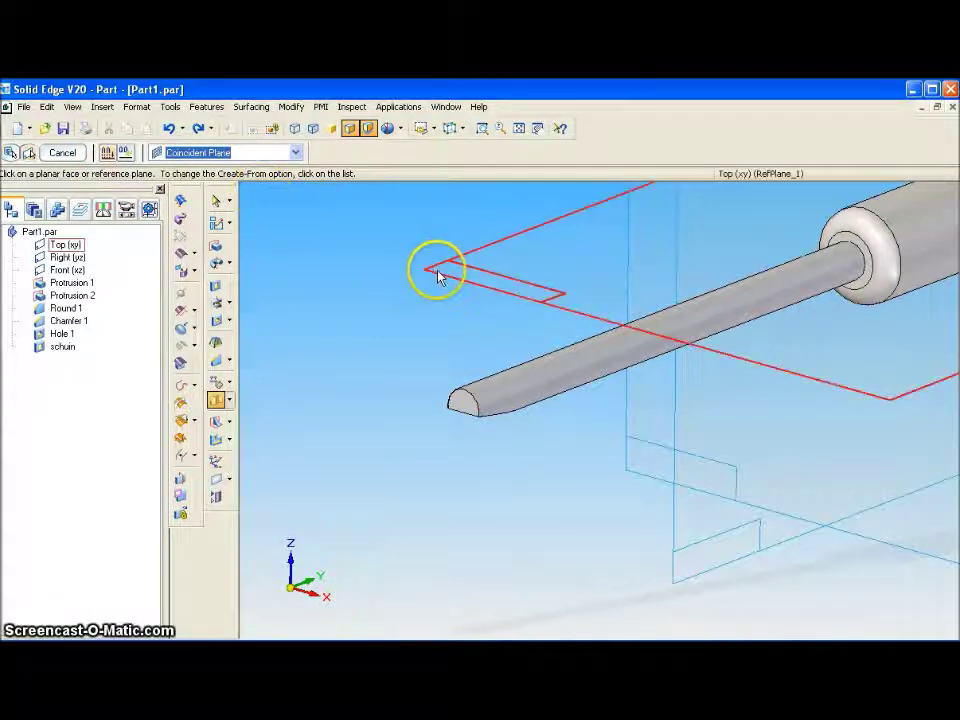
left_click(438, 276)
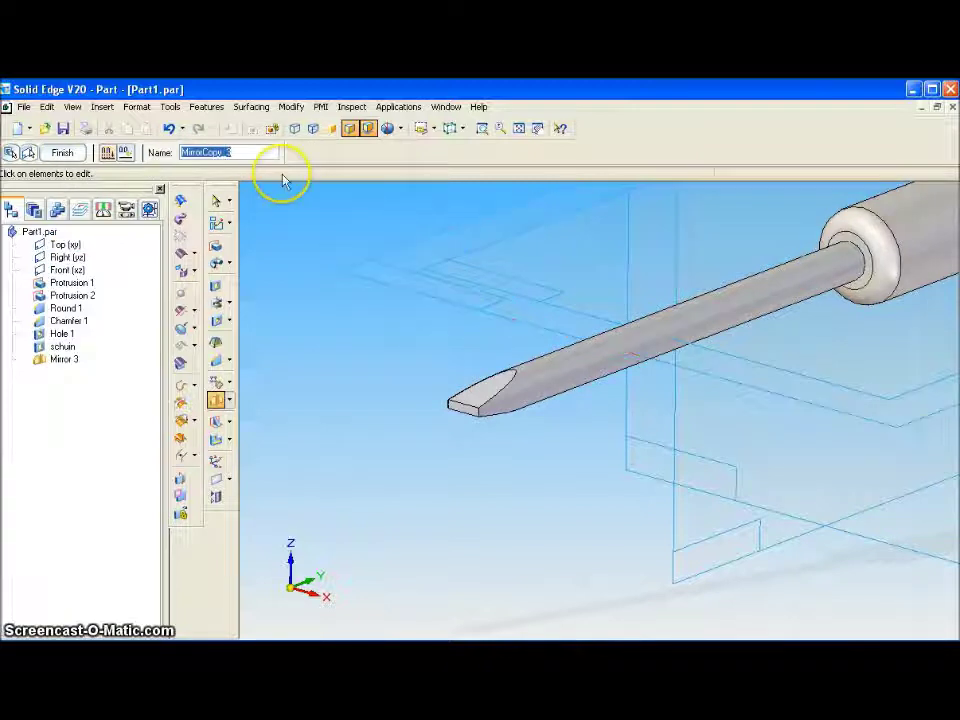
type("s")
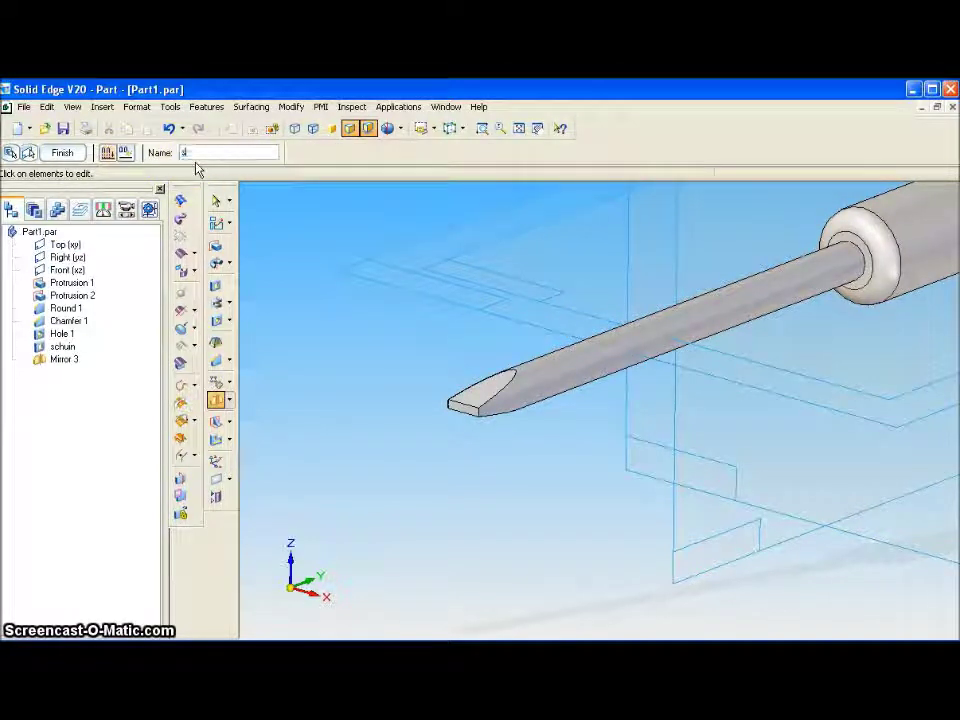
type("chuin")
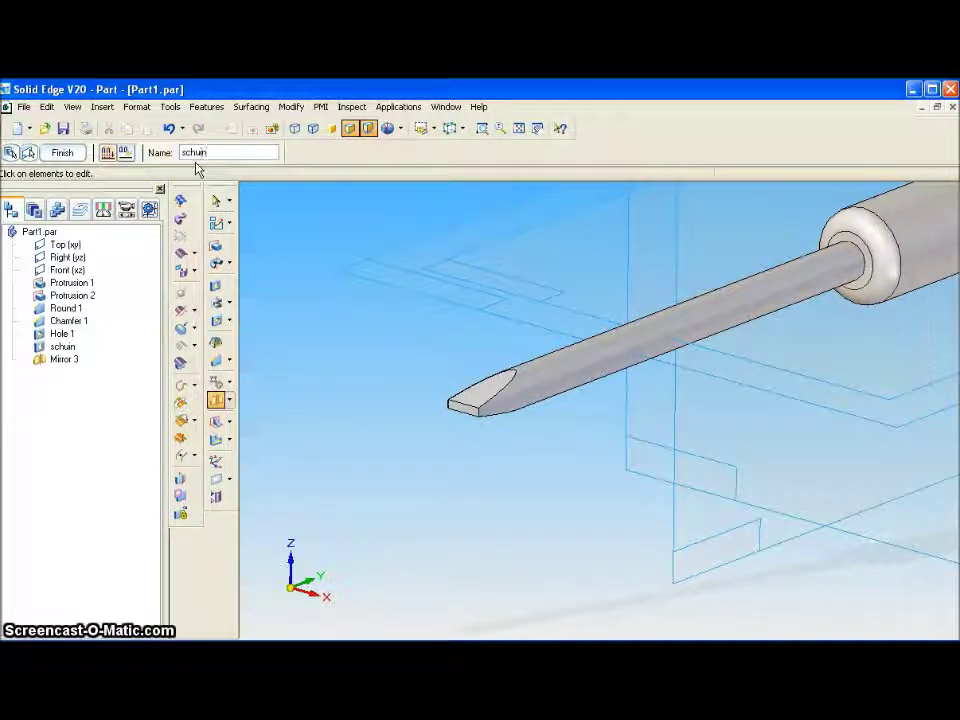
key("Return")
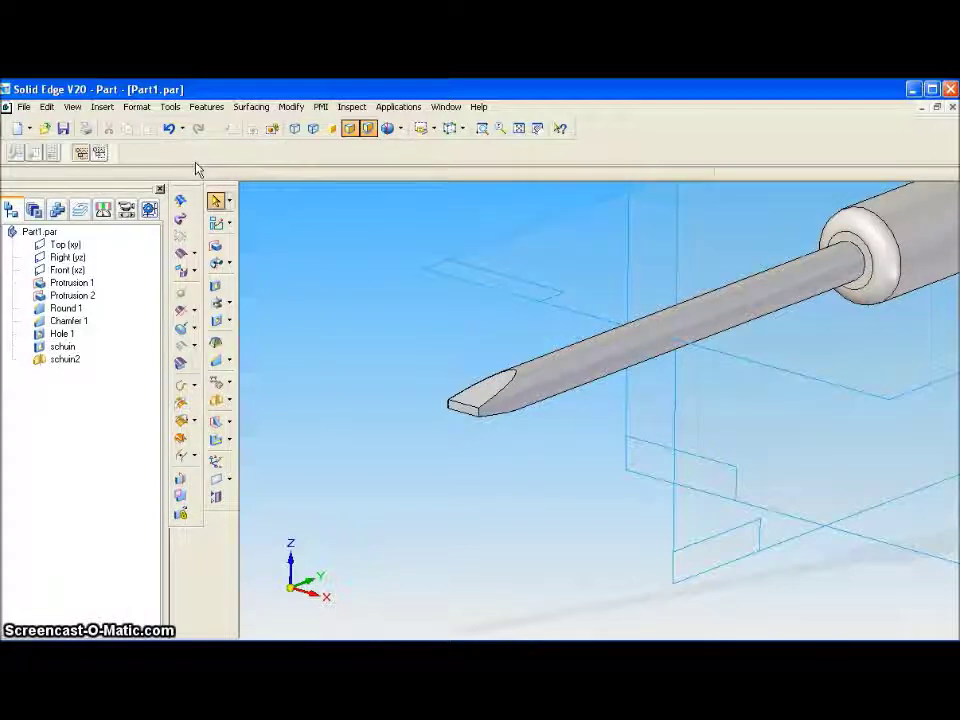
Chamfer the two chisel tip edges with a 0.25 mm setback, creating Chamfer 4.
left_click(215, 362)
left_click(458, 407)
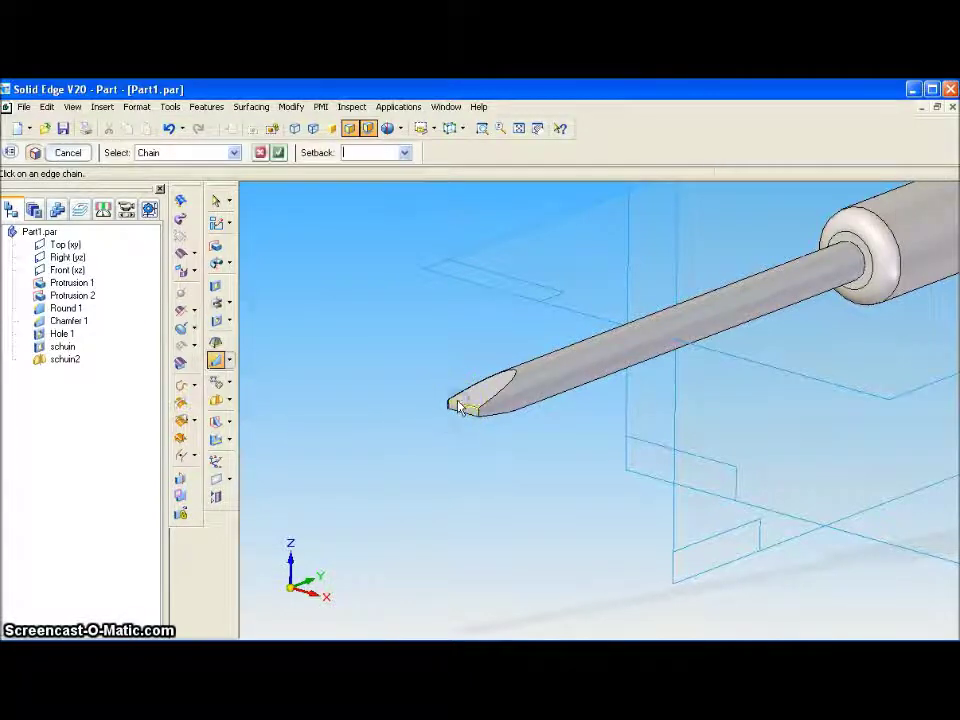
left_click(450, 398)
type("0.25")
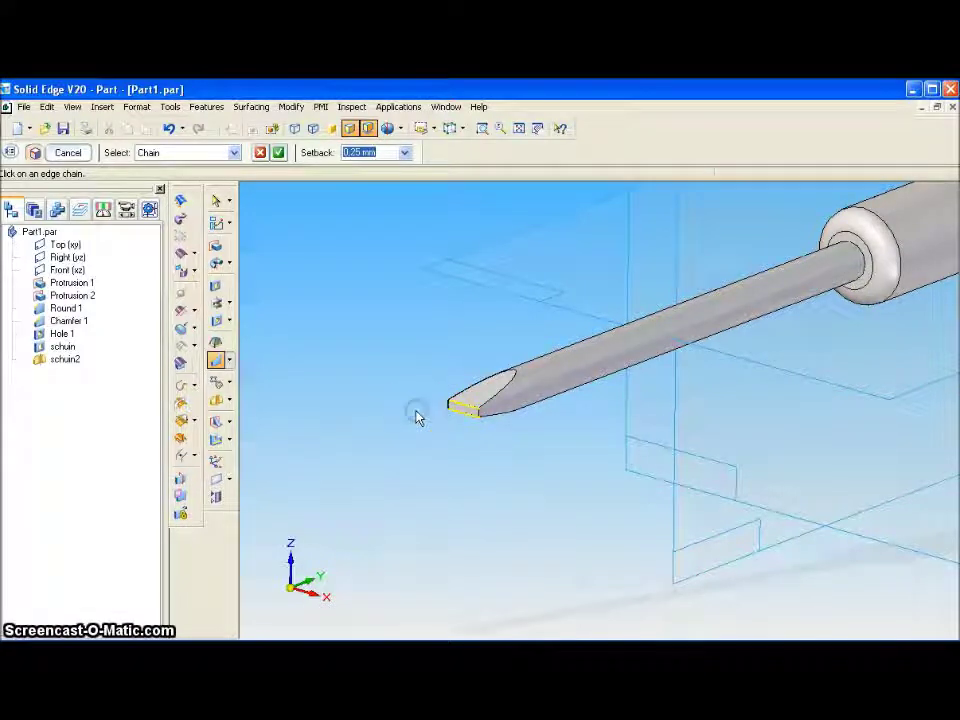
left_click(278, 152)
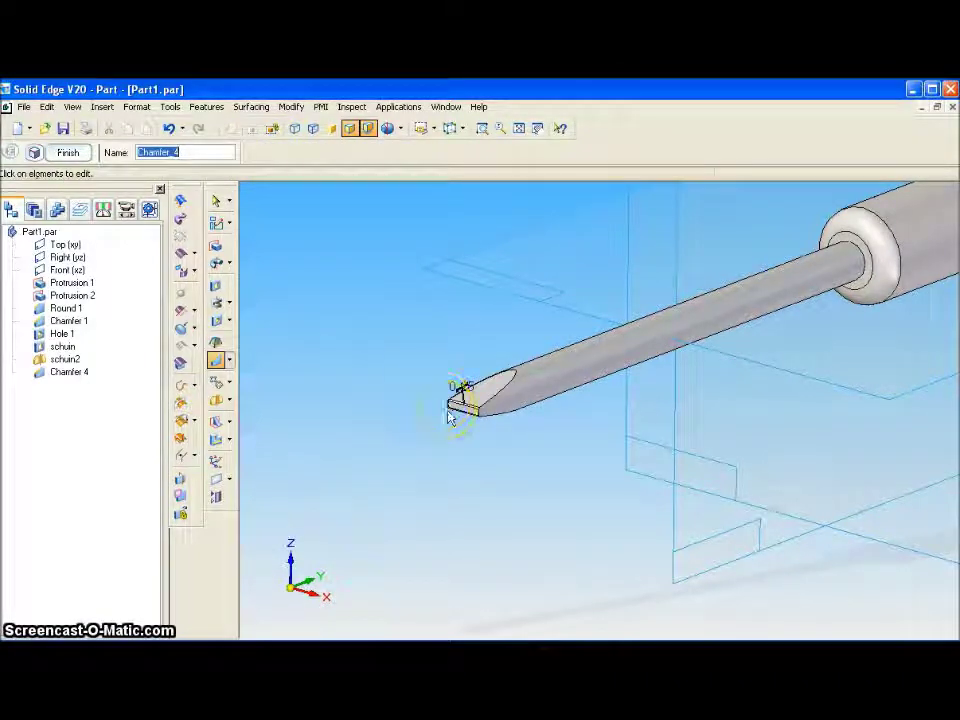
left_click(68, 152)
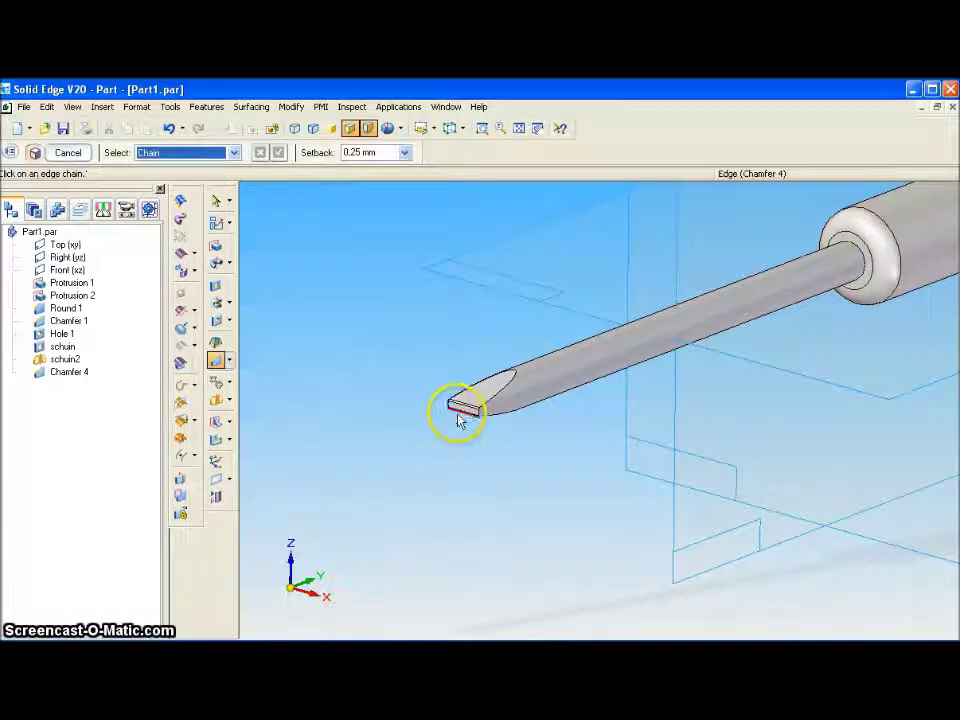
key("Escape")
scroll(462, 420, "up", 1)
scroll(462, 420, "up", 2)
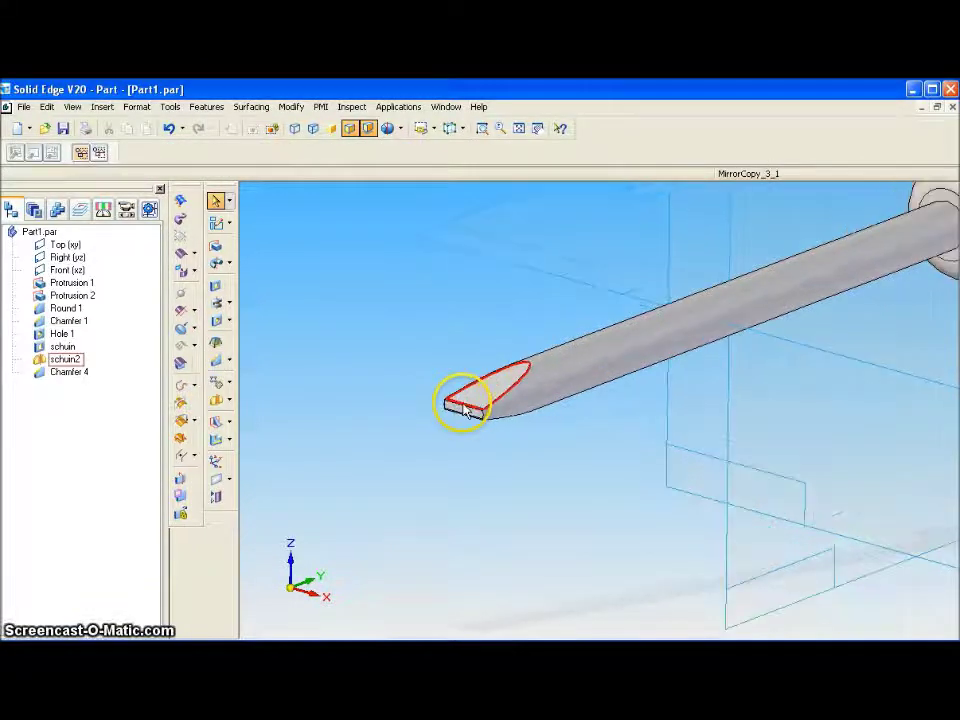
scroll(458, 420, "up", 2)
scroll(452, 420, "up", 2)
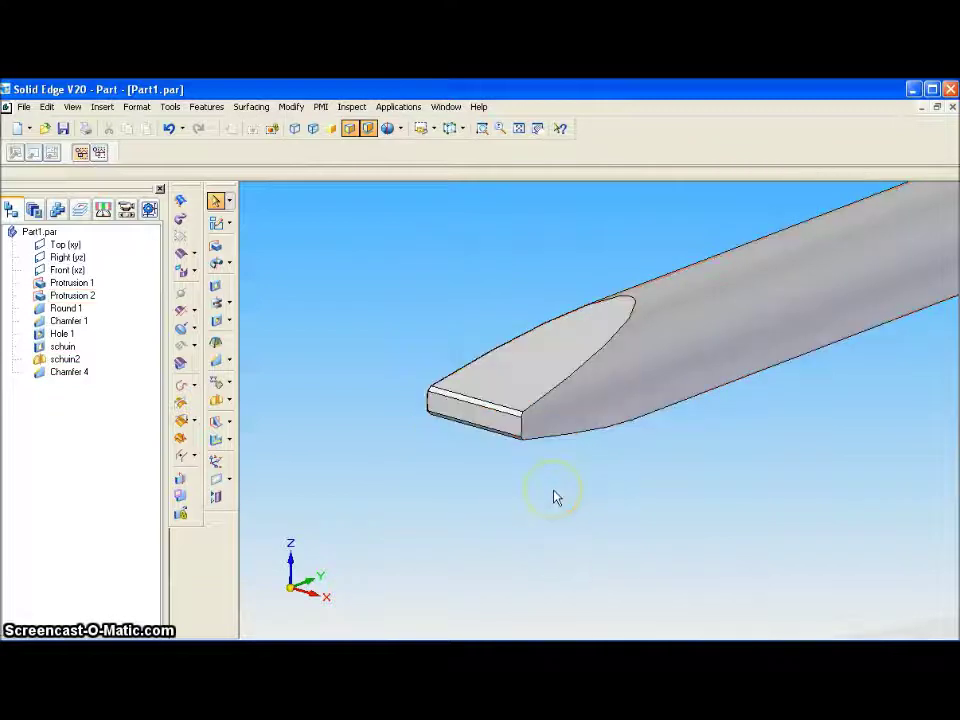
scroll(553, 497, "up", 1)
left_click_drag(525, 501, 510, 512)
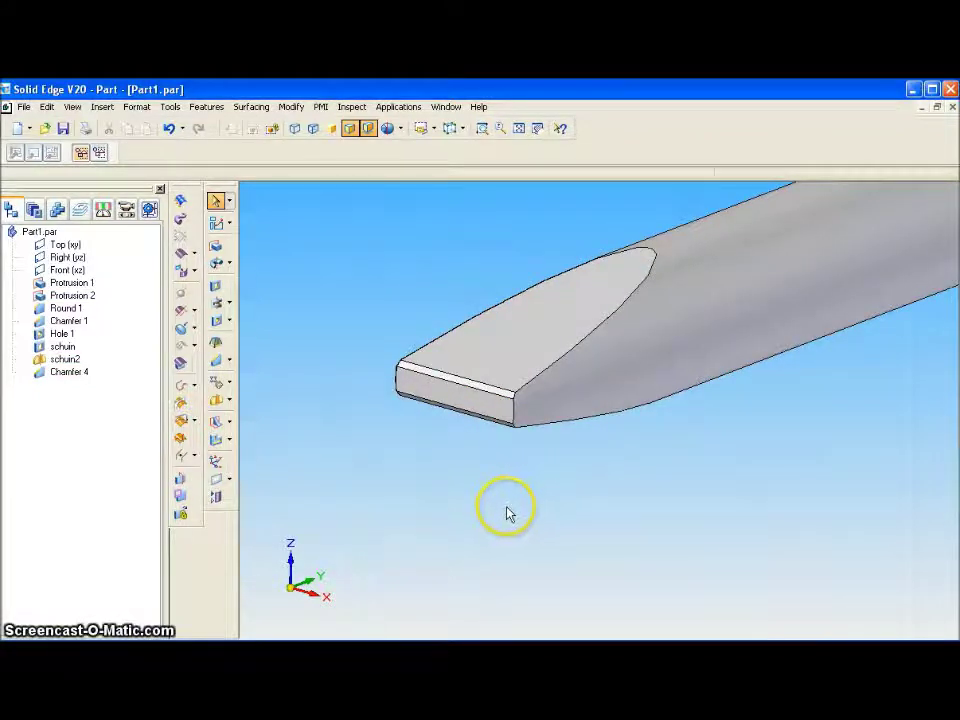
scroll(507, 511, "down", 2)
scroll(507, 512, "down", 2)
scroll(490, 516, "down", 2)
scroll(476, 516, "down", 2)
scroll(475, 516, "down", 2)
middle_click_drag(545, 498, 639, 470)
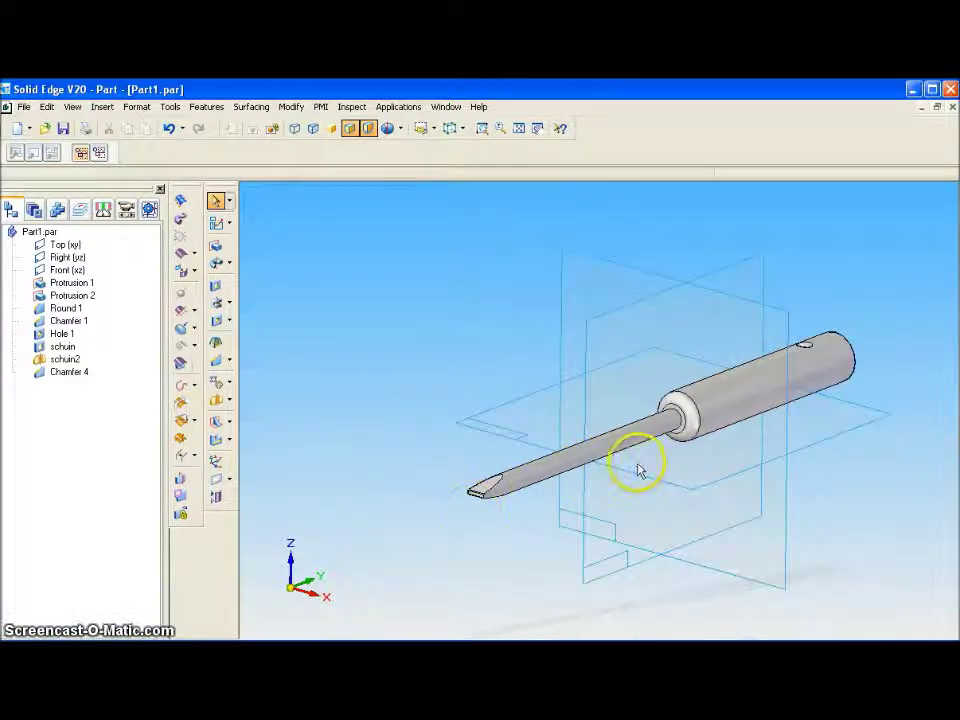
left_click(644, 453)
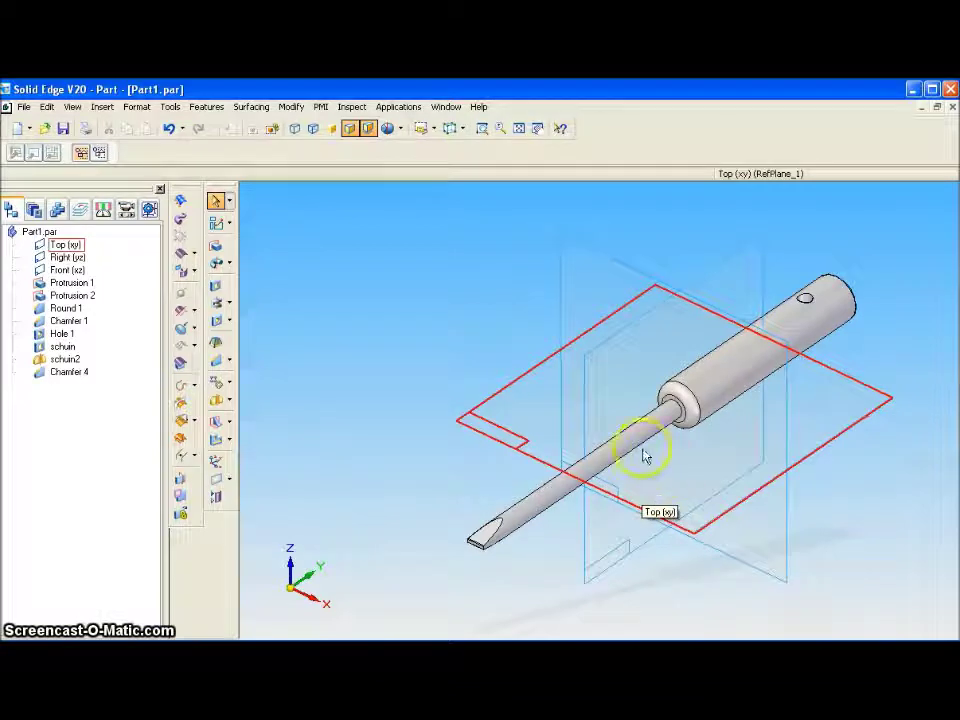
left_click(424, 419)
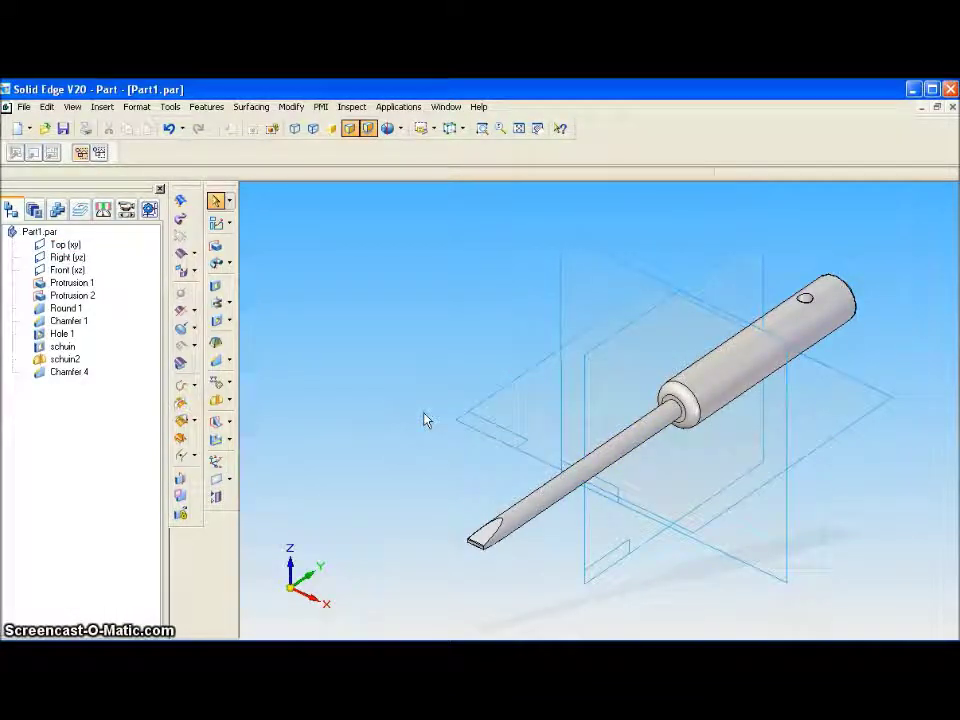
Use Part Painter to paint the whole screwdriver body in the Steel style.
left_click(130, 108)
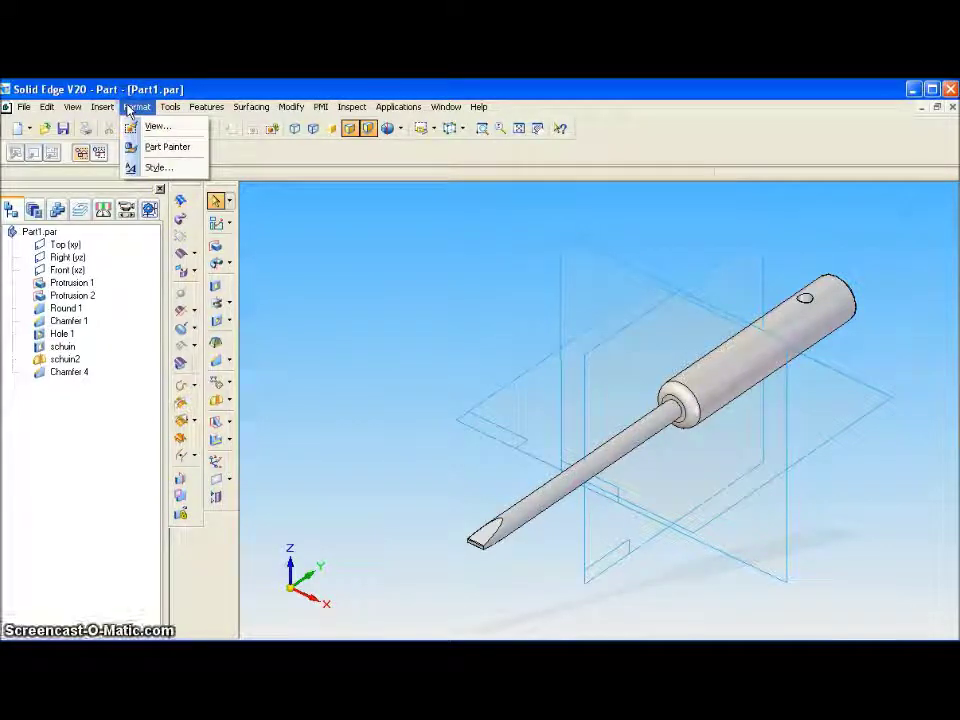
left_click(150, 150)
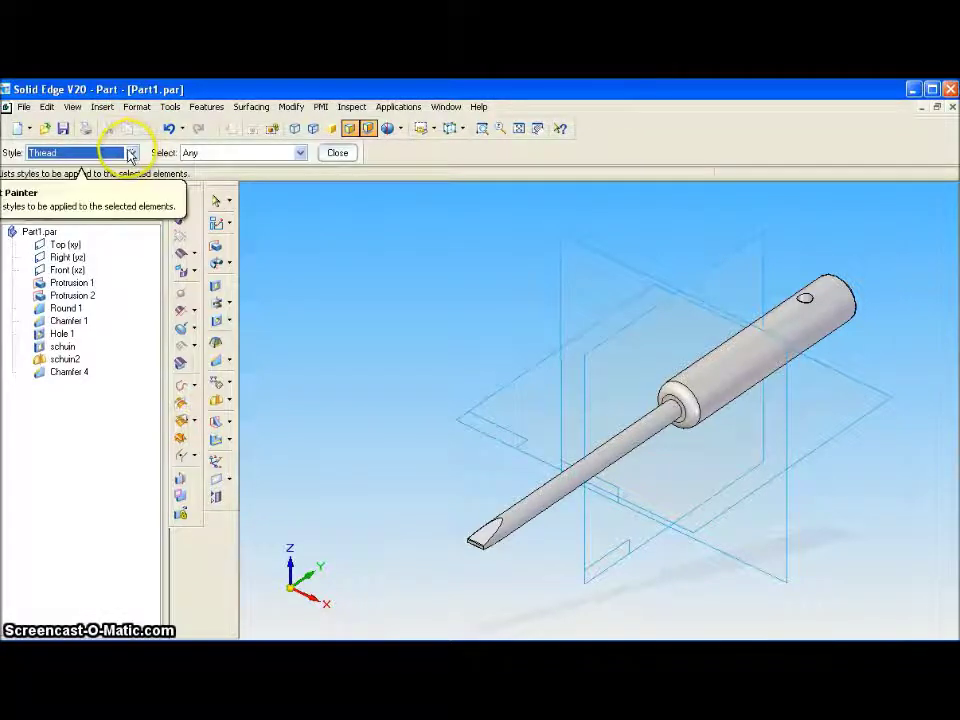
left_click(130, 155)
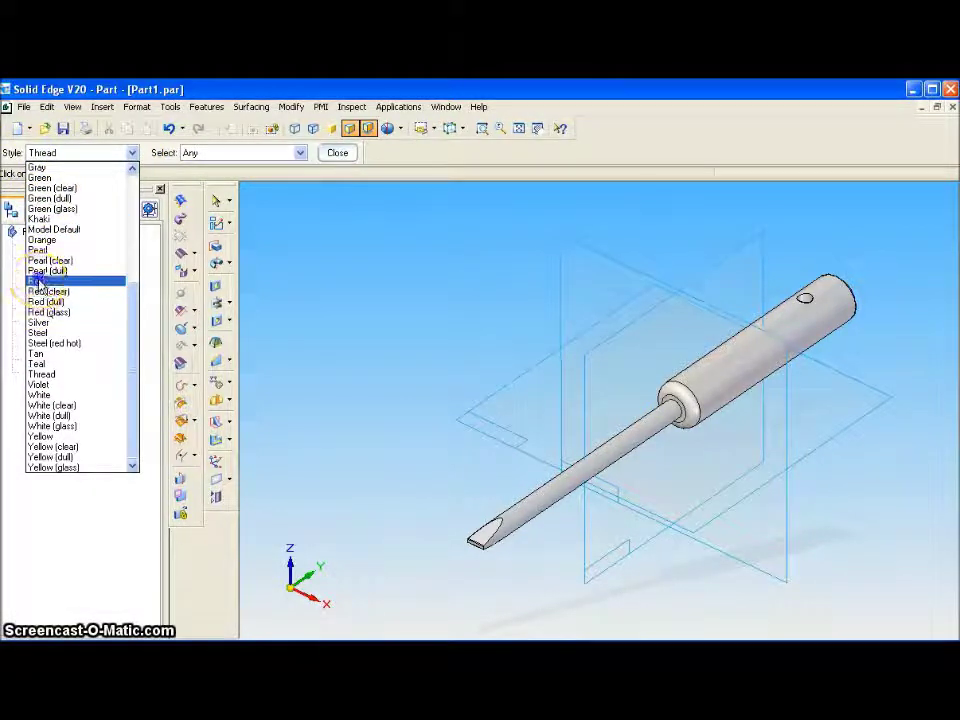
left_click(37, 281)
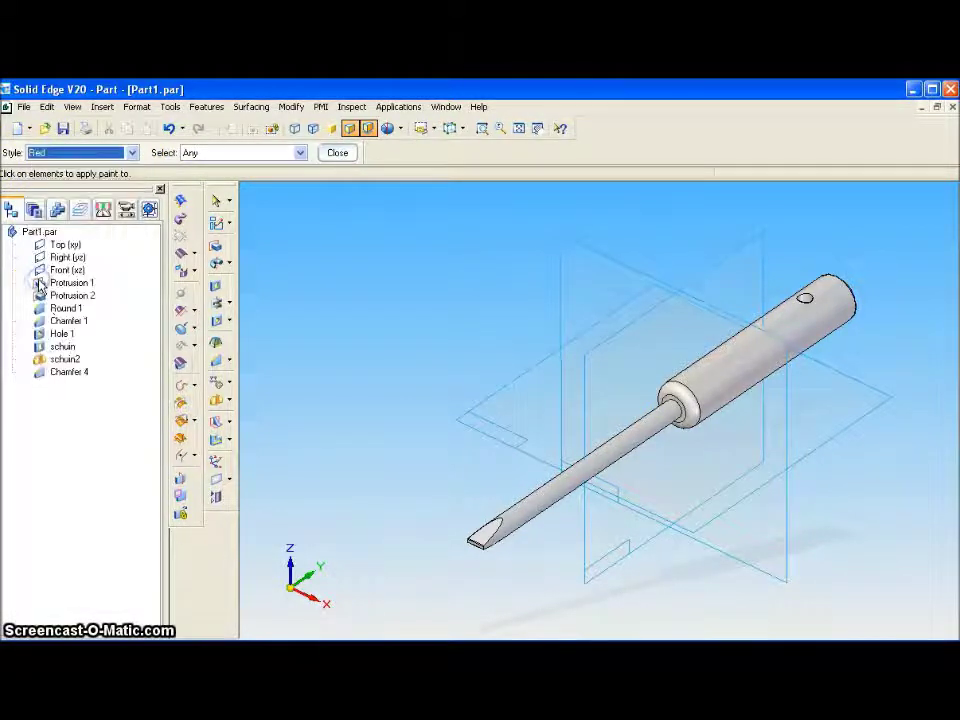
left_click(720, 378)
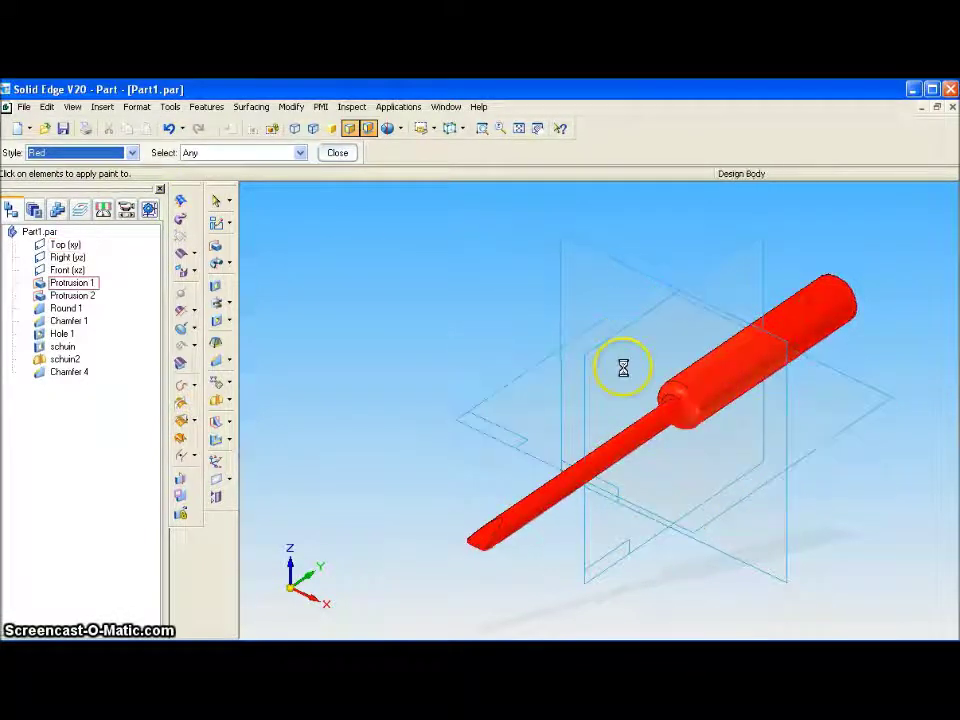
Switch Part Painter's Select filter between Face and Any and reopen the style list.
left_click(300, 153)
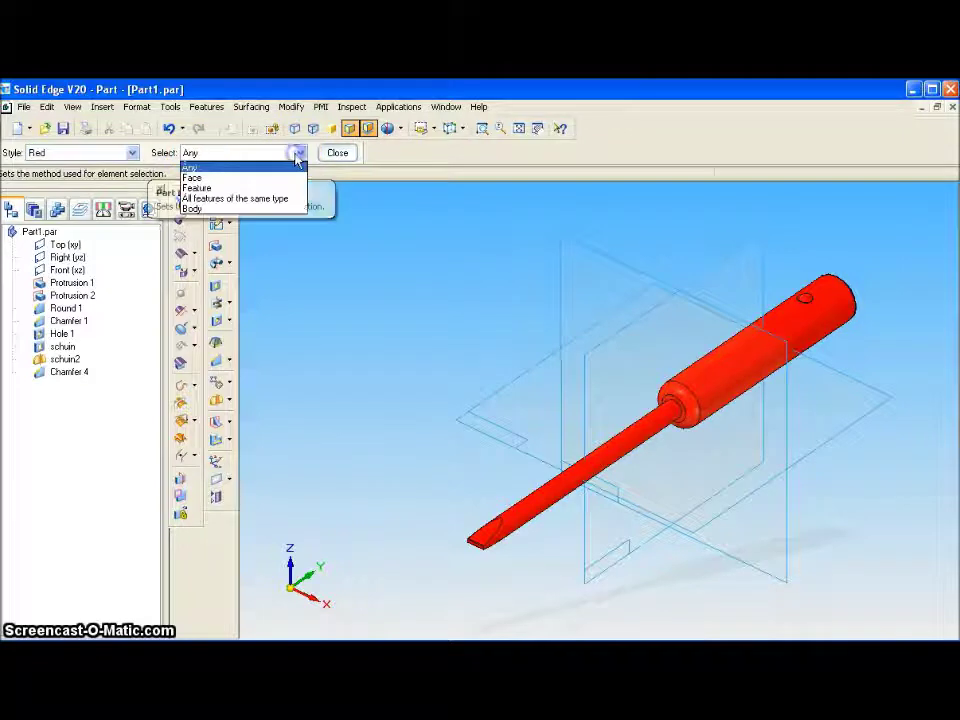
left_click(219, 179)
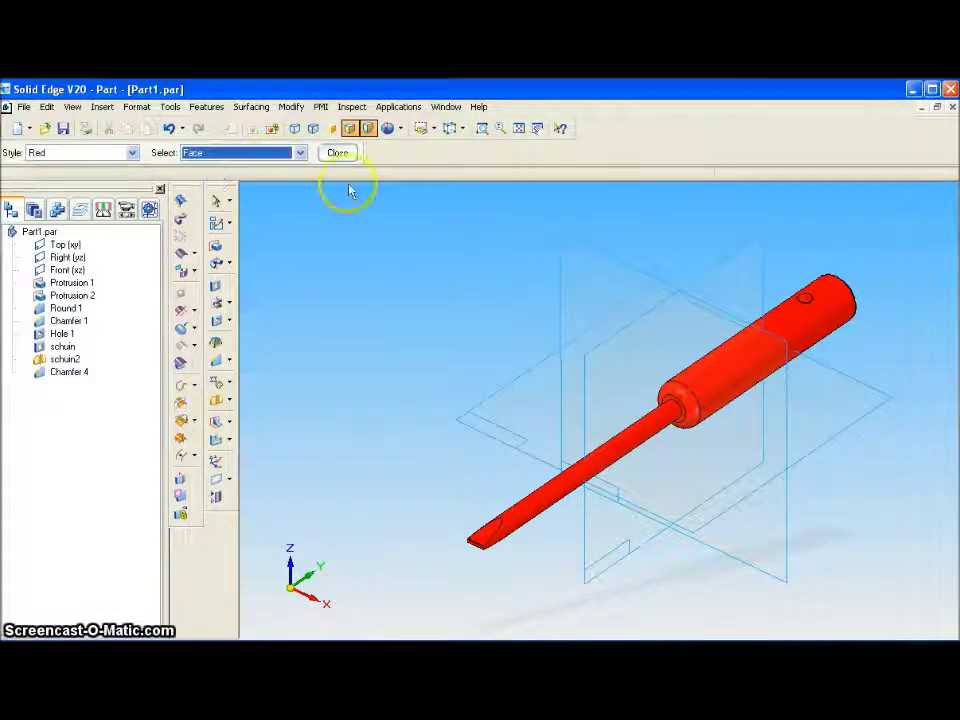
left_click(132, 153)
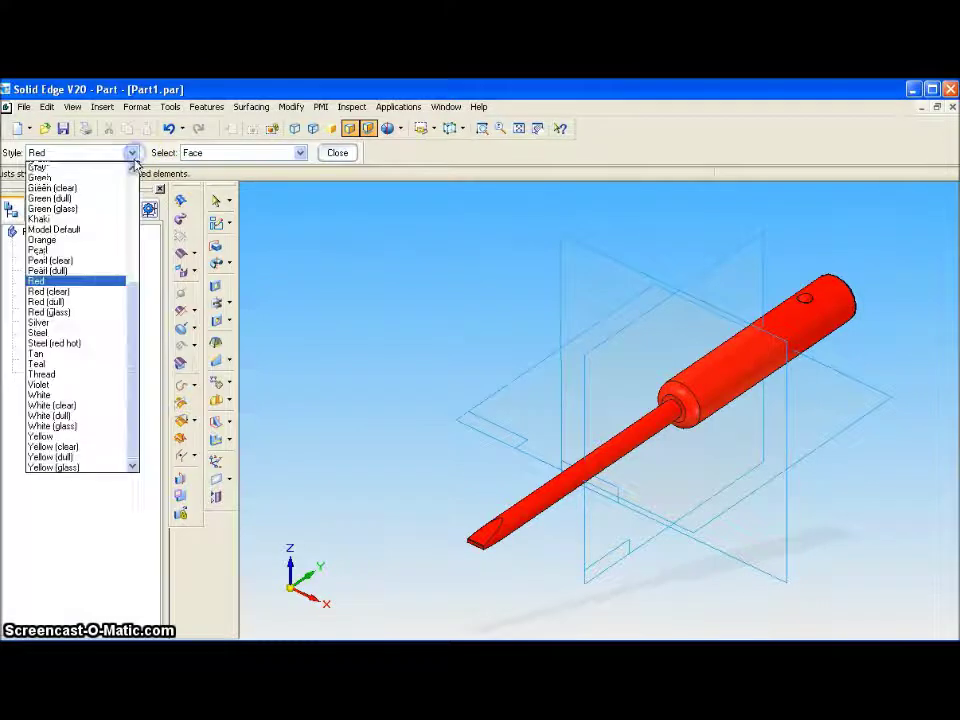
left_click(221, 152)
left_click(221, 153)
left_click(204, 170)
left_click(136, 157)
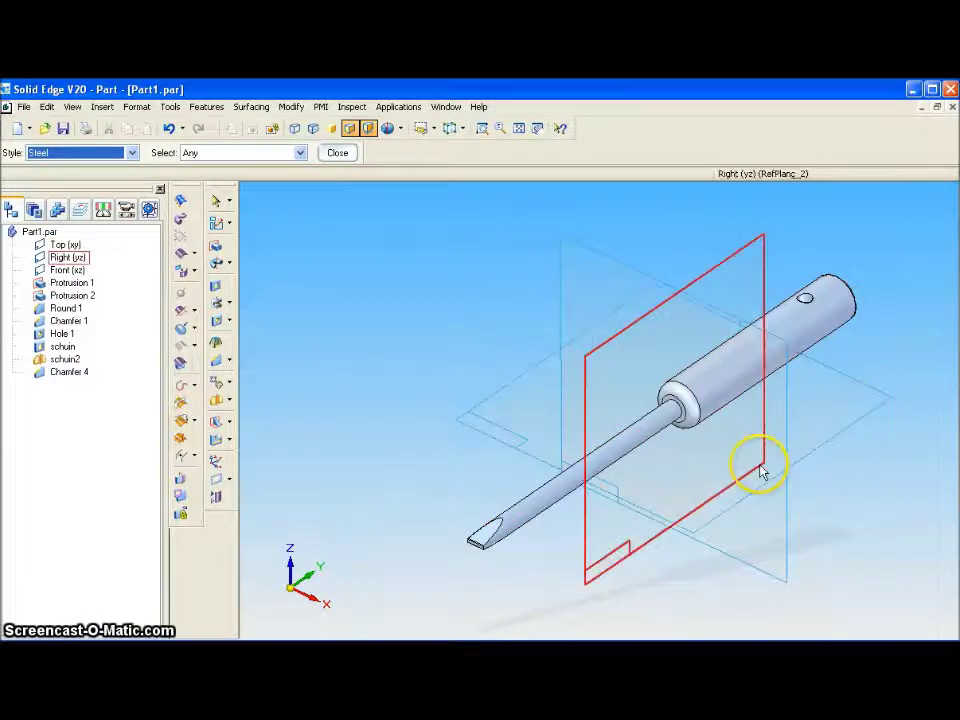
left_click(253, 154)
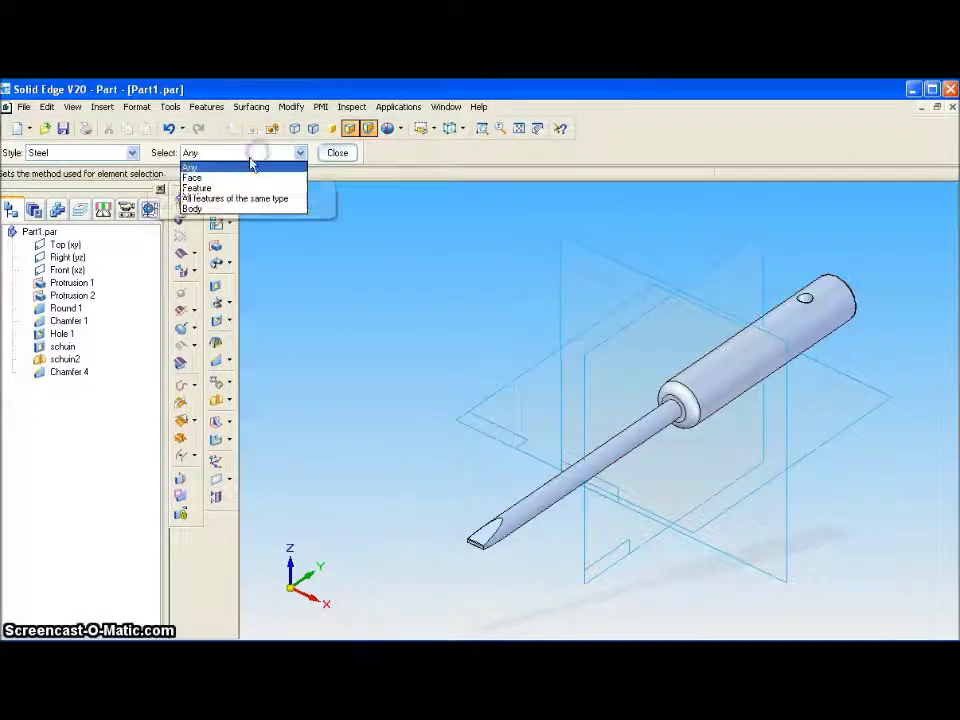
With Select set to Face, paint the handle face Orange and the rounded collar Tan.
left_click(195, 177)
left_click(133, 154)
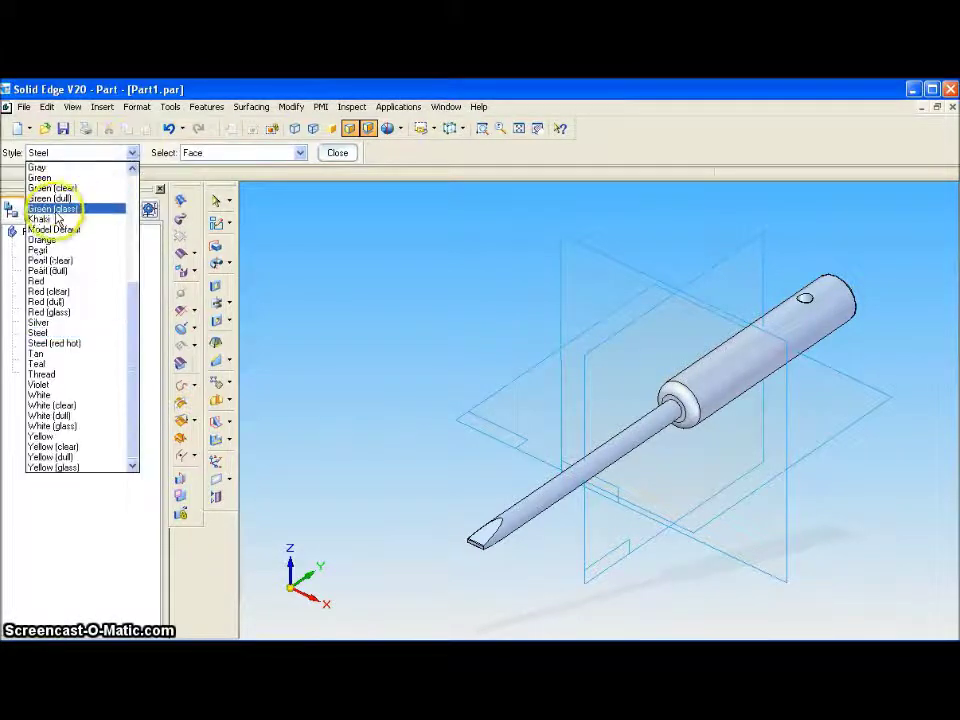
left_click(42, 240)
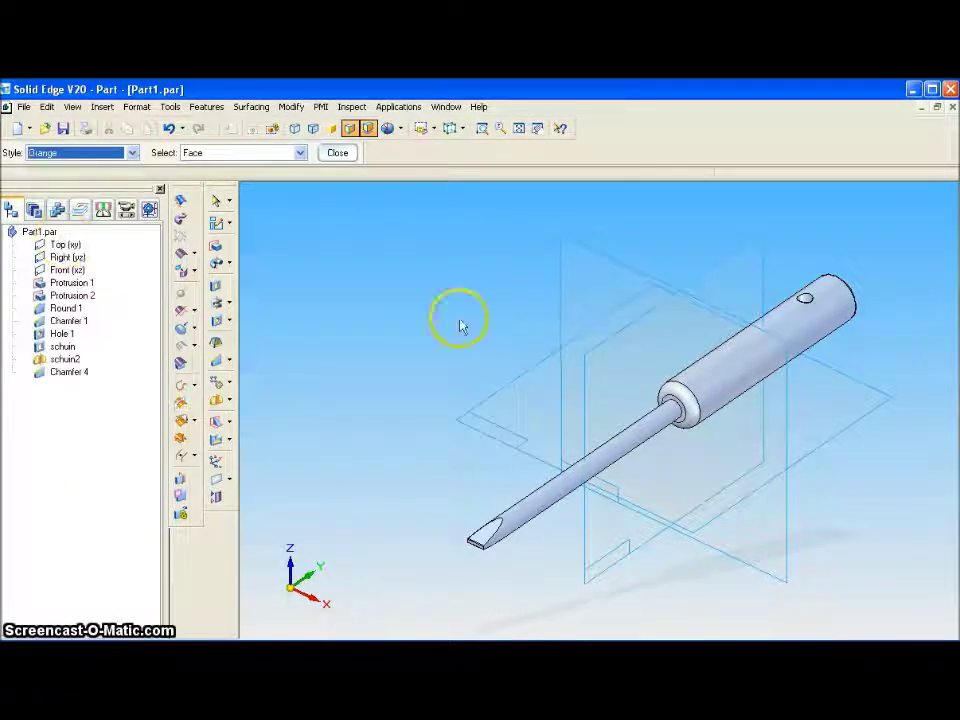
left_click(737, 368)
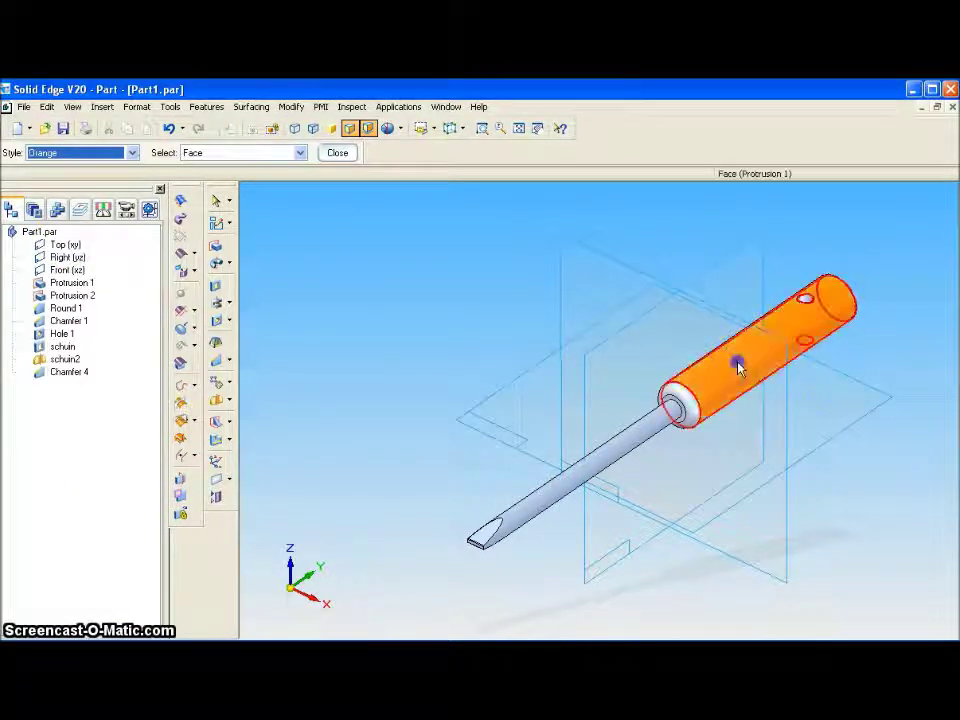
left_click(132, 153)
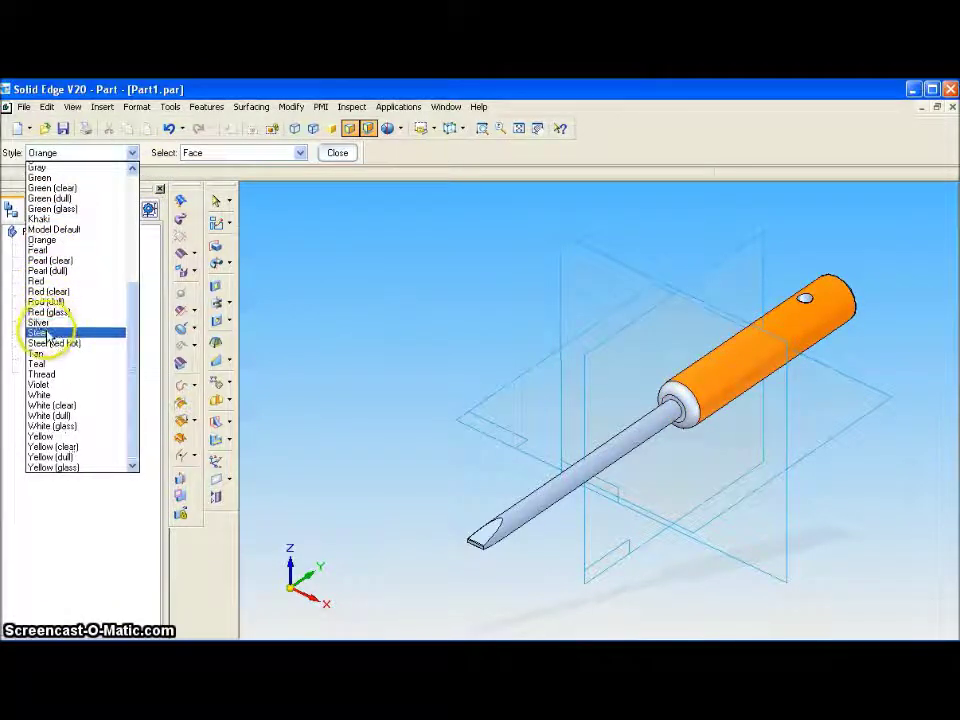
left_click(43, 354)
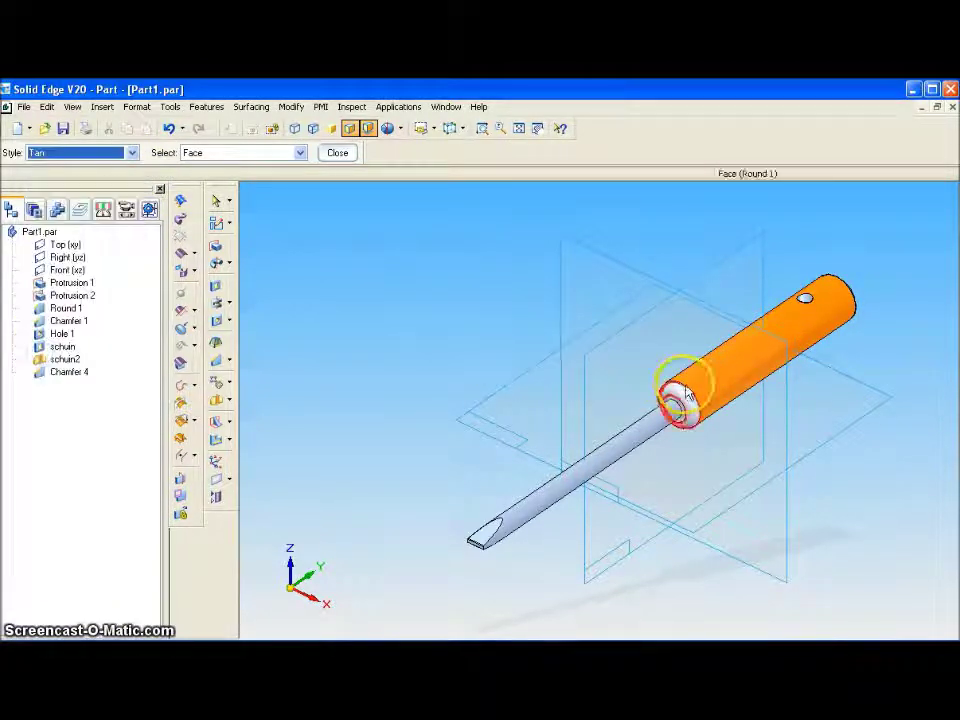
left_click(828, 371)
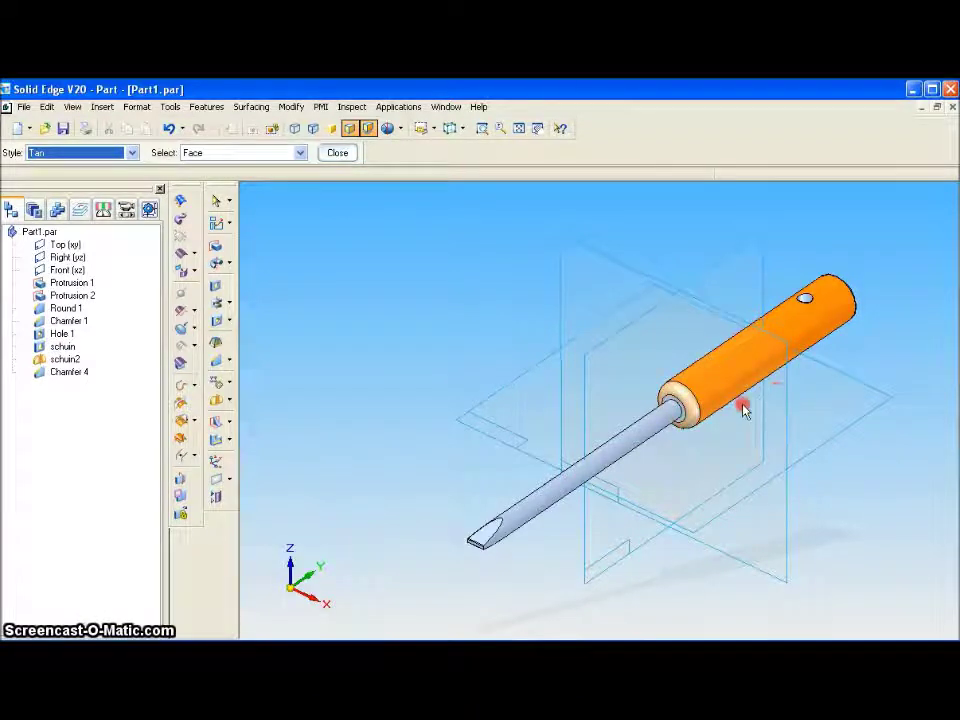
Paint the handle's end cap face Yellow and turn the model back.
middle_click_drag(744, 409, 885, 317)
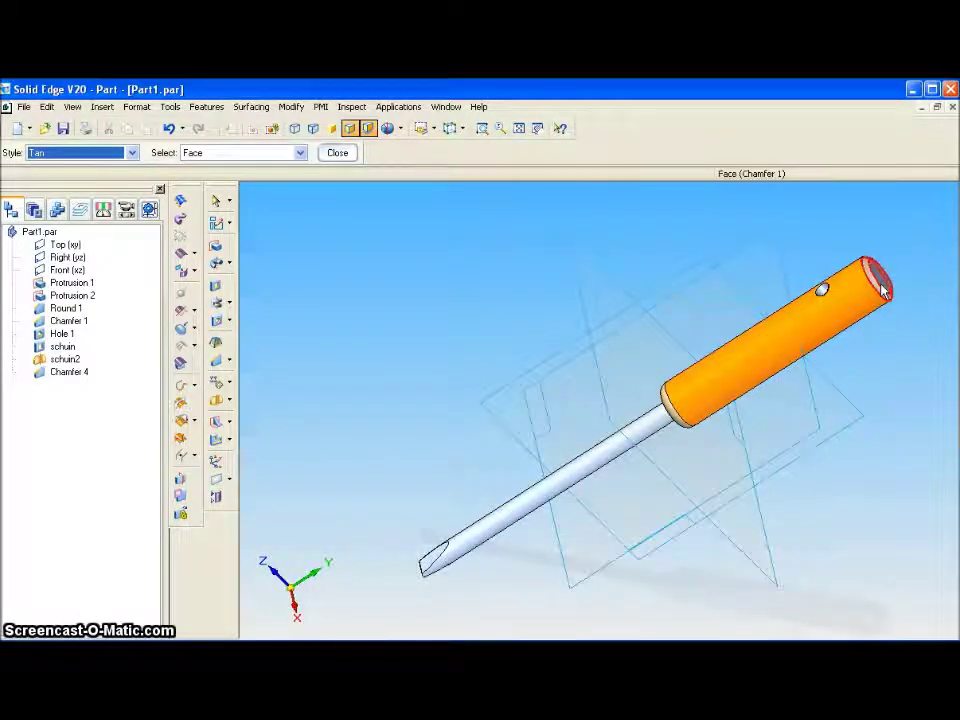
left_click(96, 153)
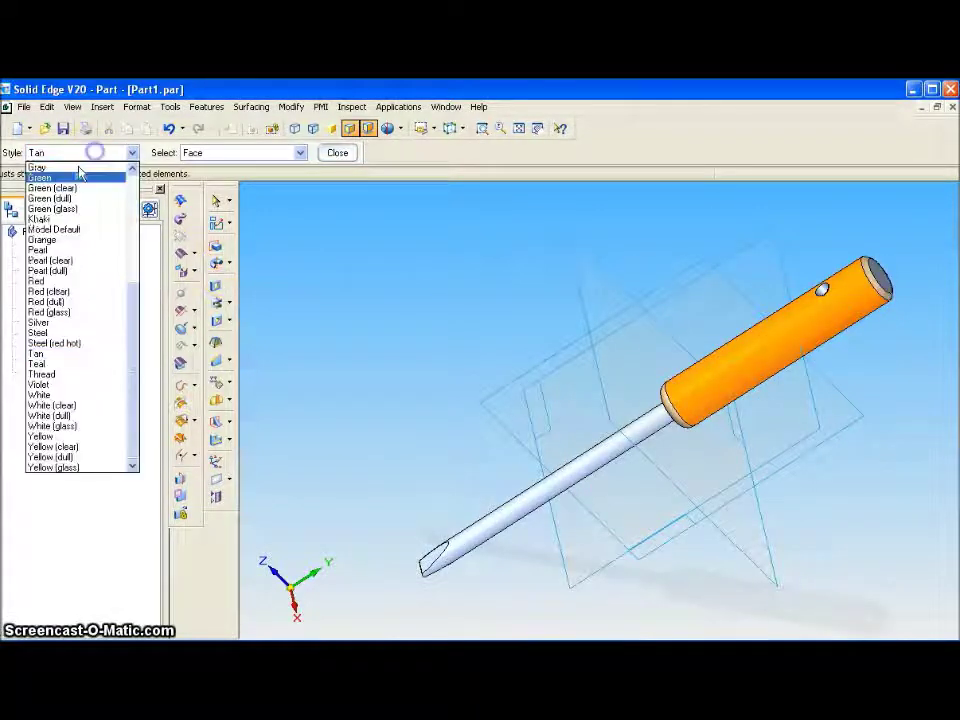
left_click(40, 436)
middle_click_drag(536, 392, 697, 371)
left_click(752, 346)
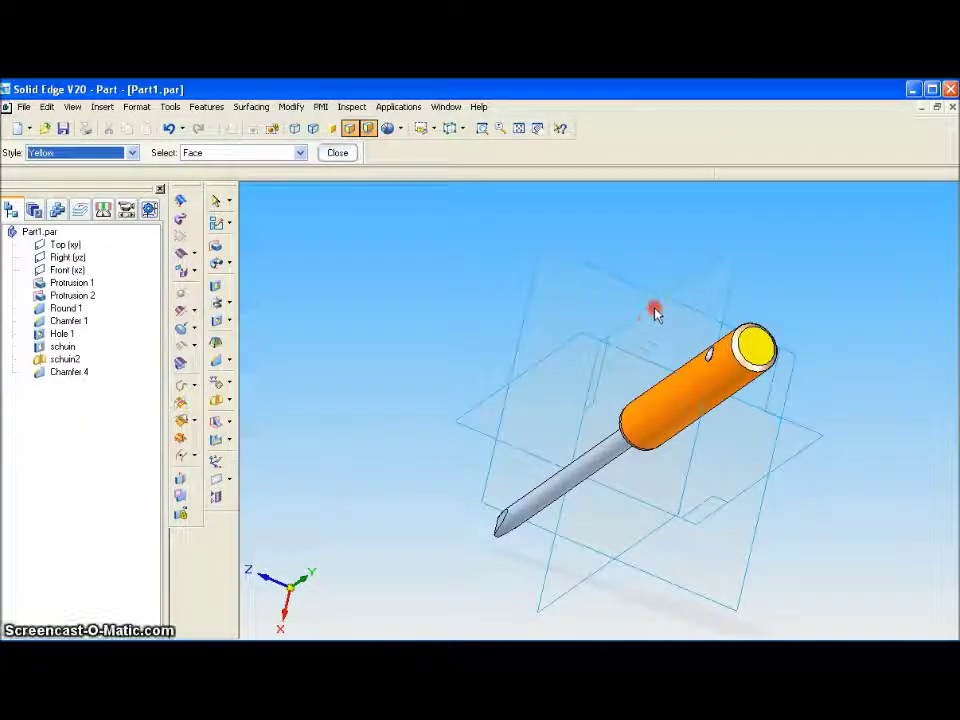
middle_click_drag(655, 313, 685, 370)
middle_click_drag(709, 435, 771, 446)
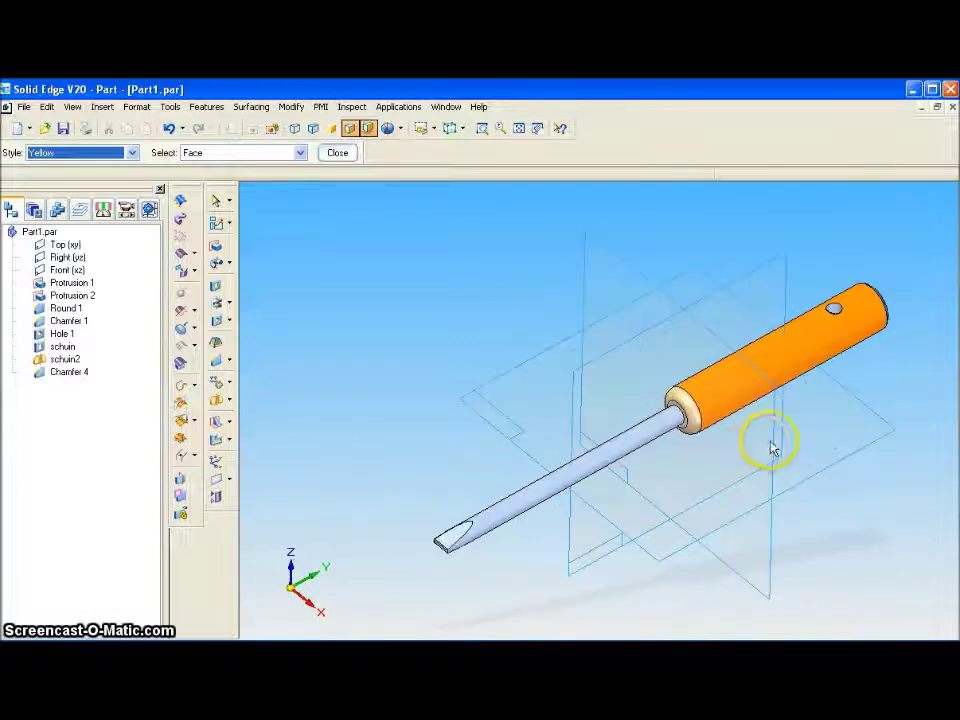
In Format > View, set background gradient Color1 to Dk Red and Color2 to Sky Blue.
left_click(143, 110)
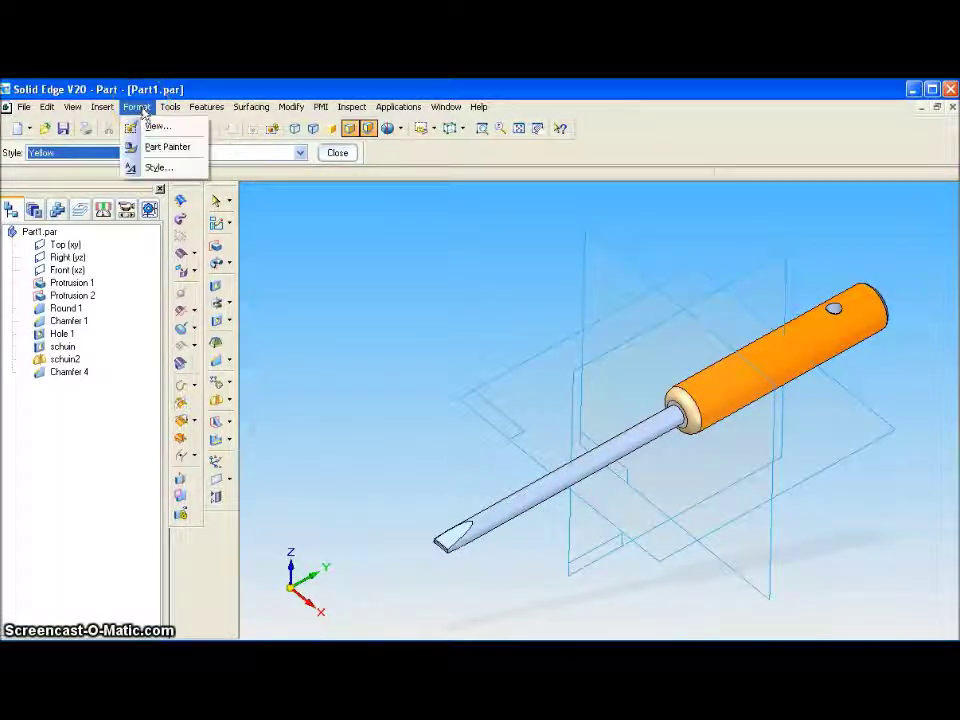
left_click(155, 126)
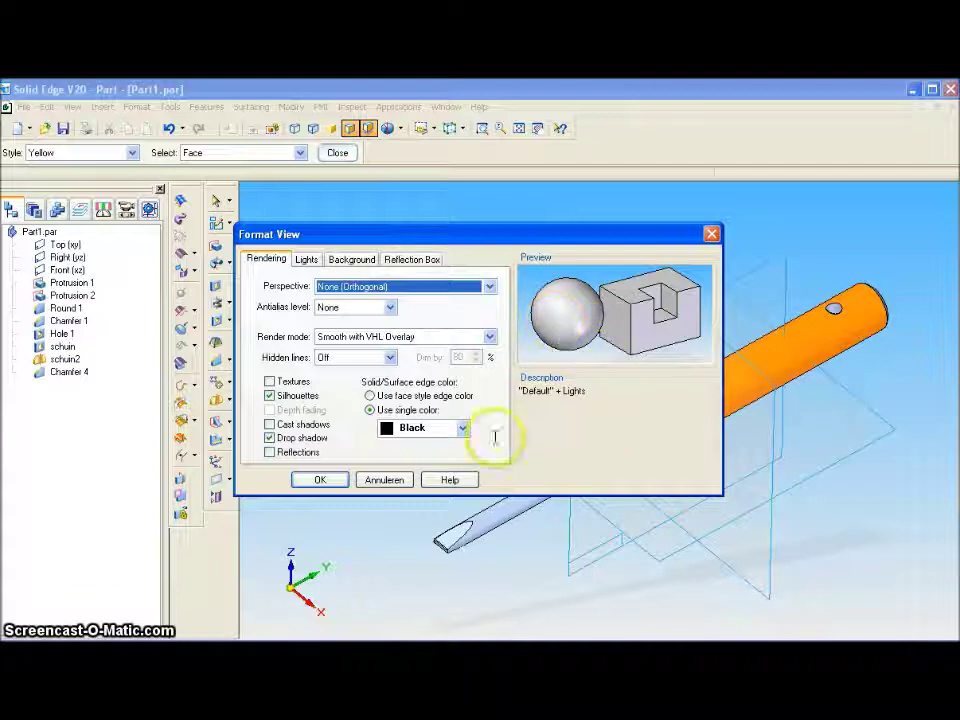
left_click(306, 258)
left_click(270, 259)
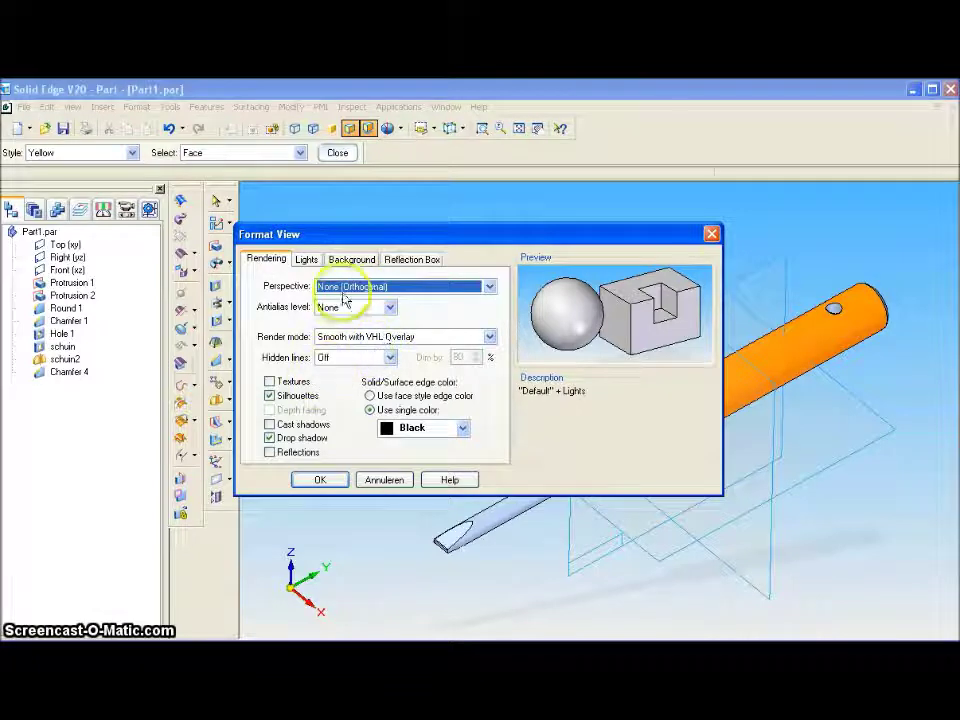
left_click(352, 259)
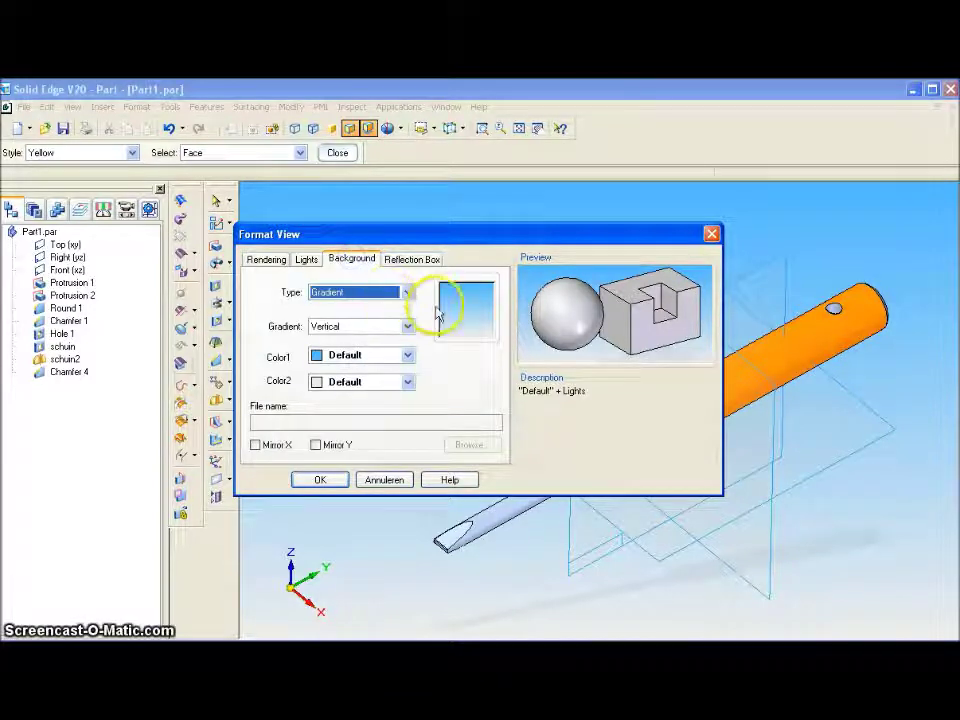
left_click(406, 357)
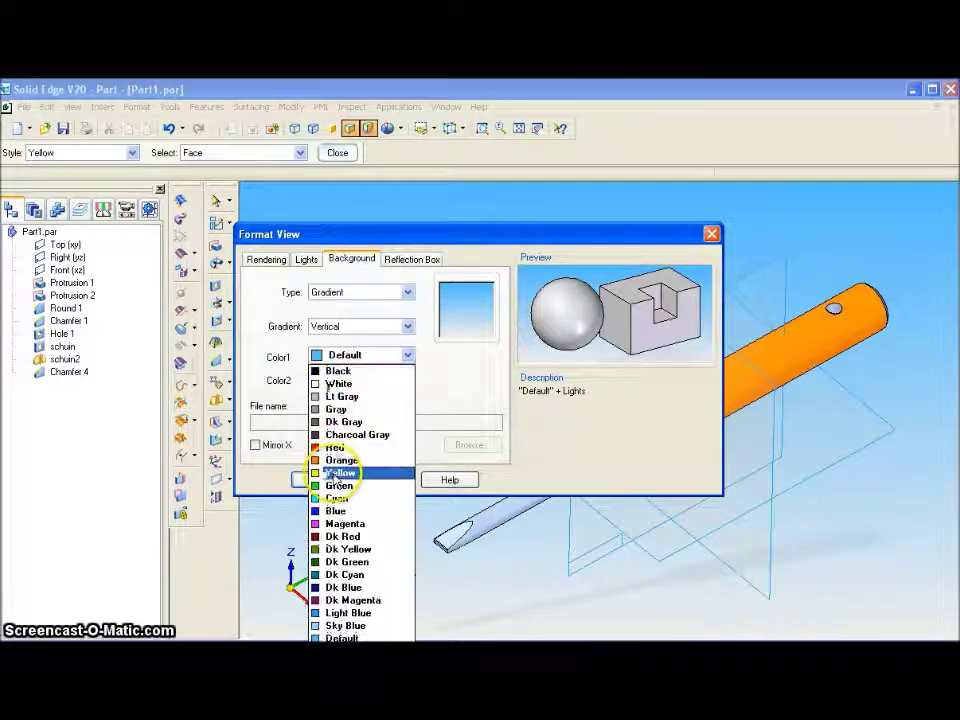
left_click(343, 536)
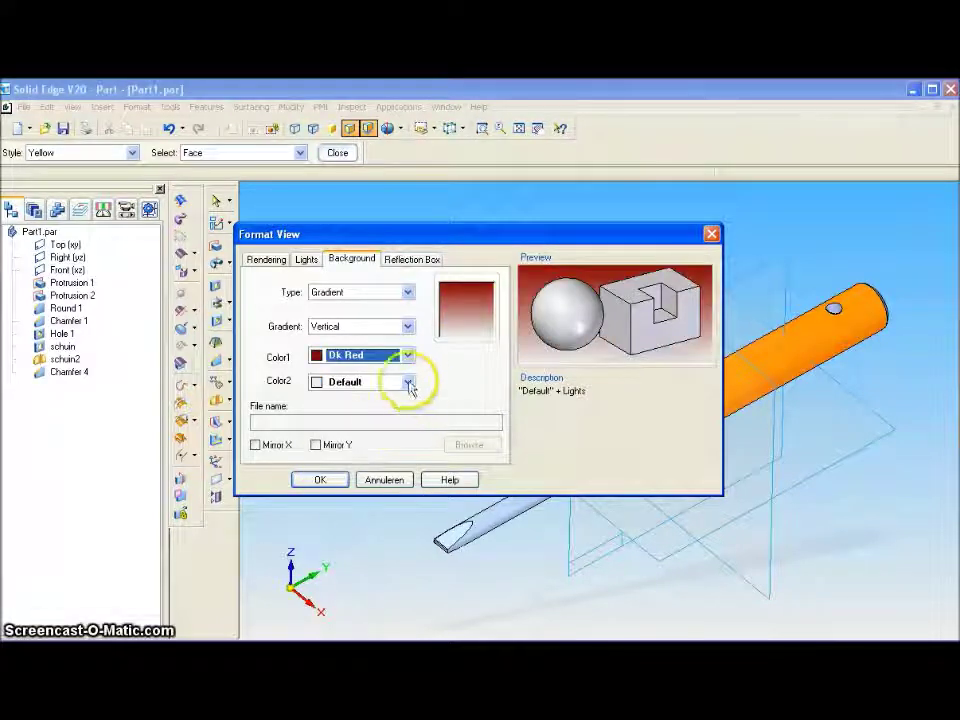
left_click(410, 386)
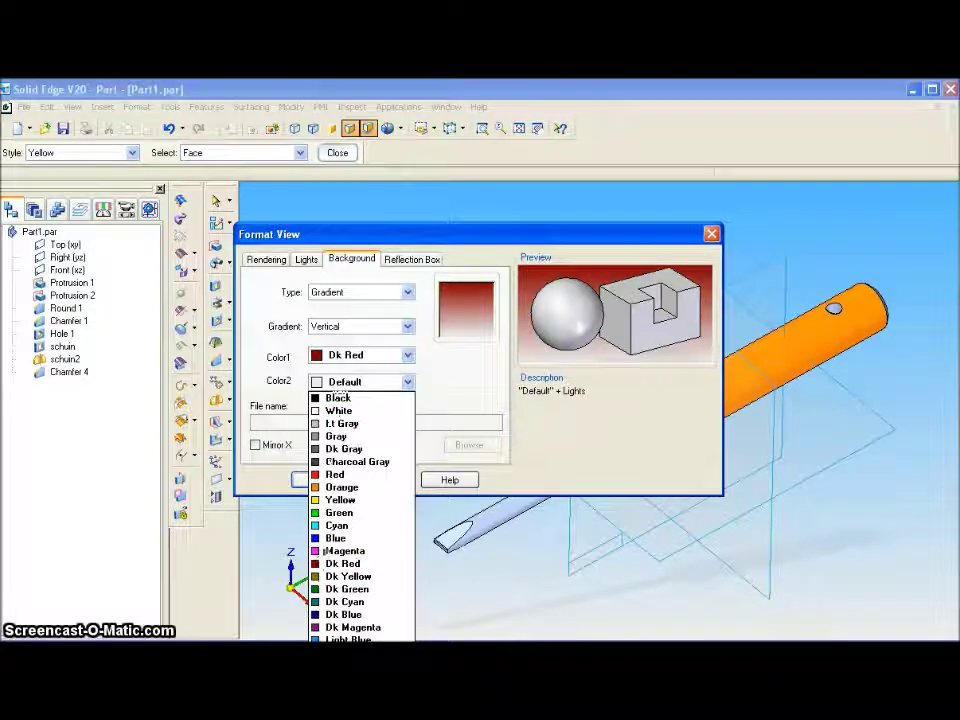
left_click(345, 652)
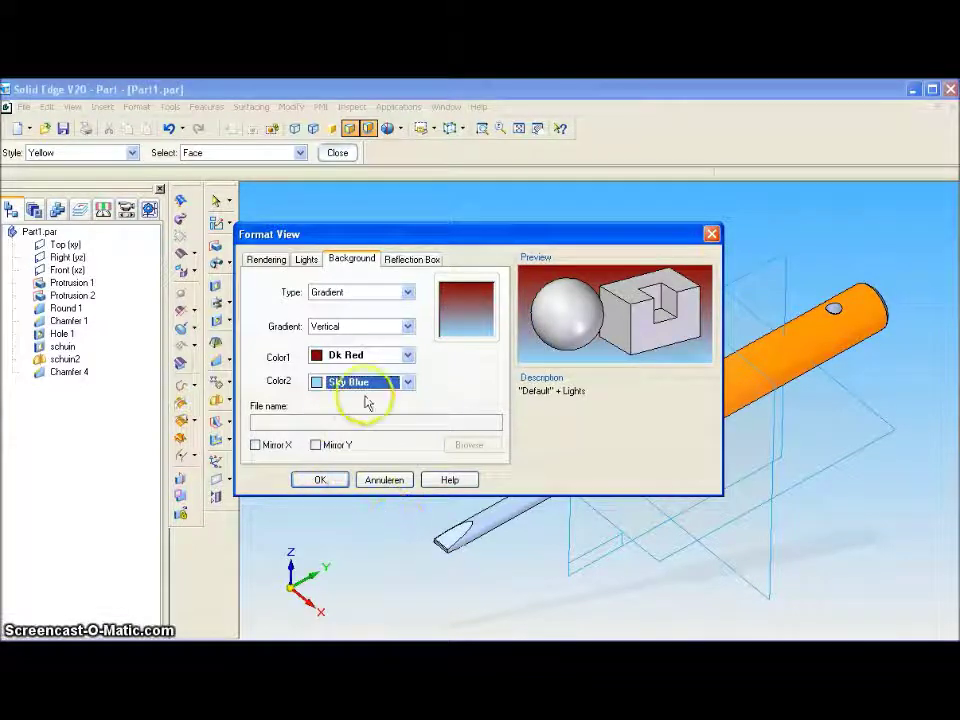
left_click(317, 481)
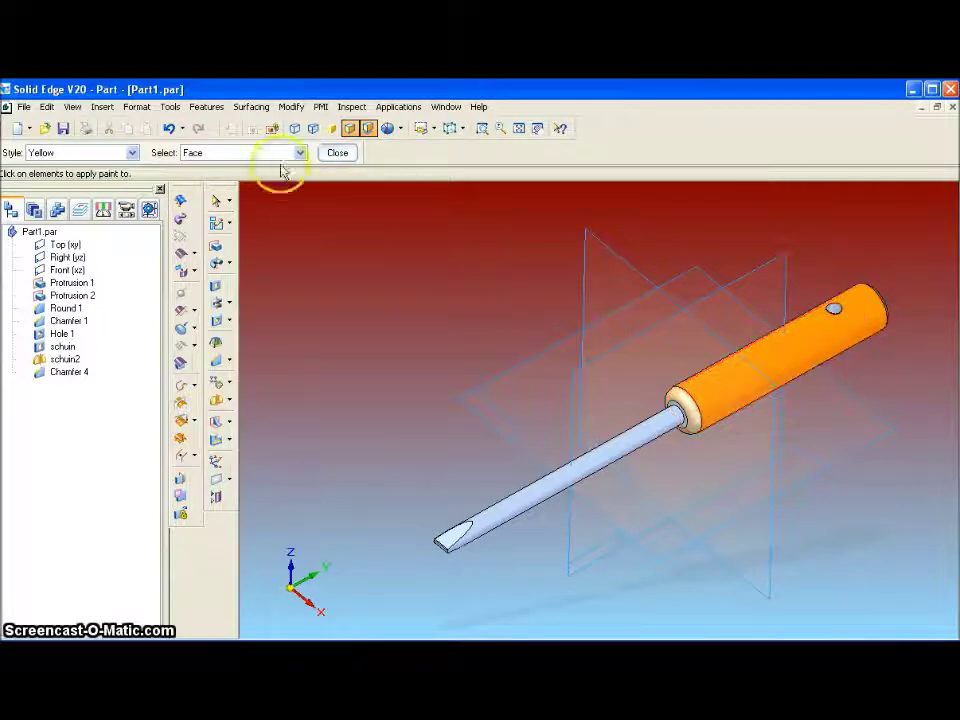
In the view rendering settings, set Antialias level to High and Hidden lines to Dim.
left_click(135, 108)
left_click(148, 124)
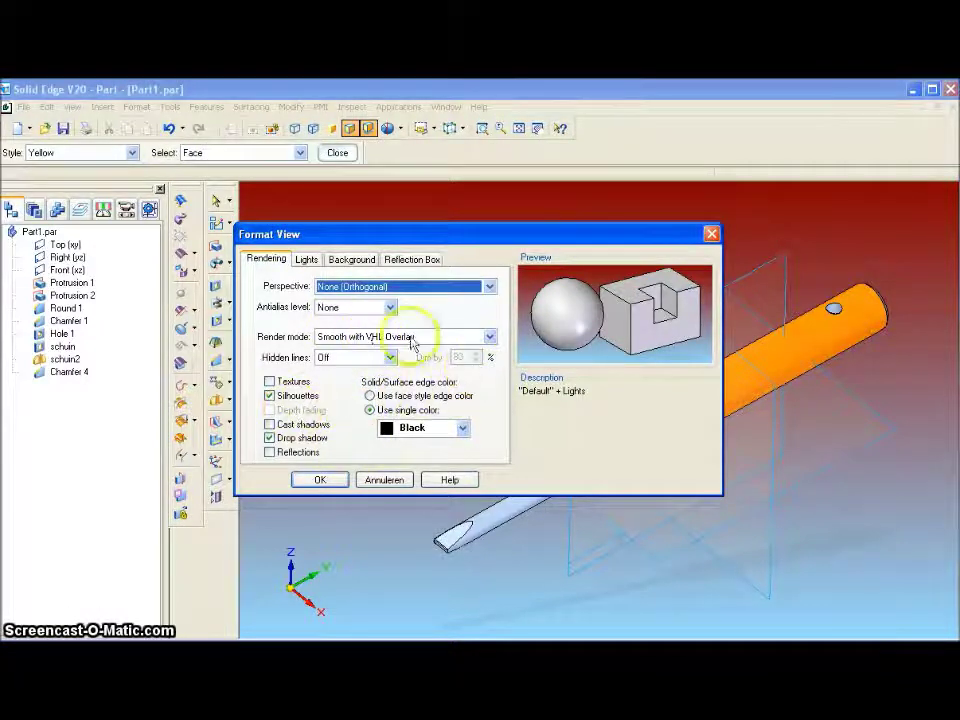
left_click(391, 310)
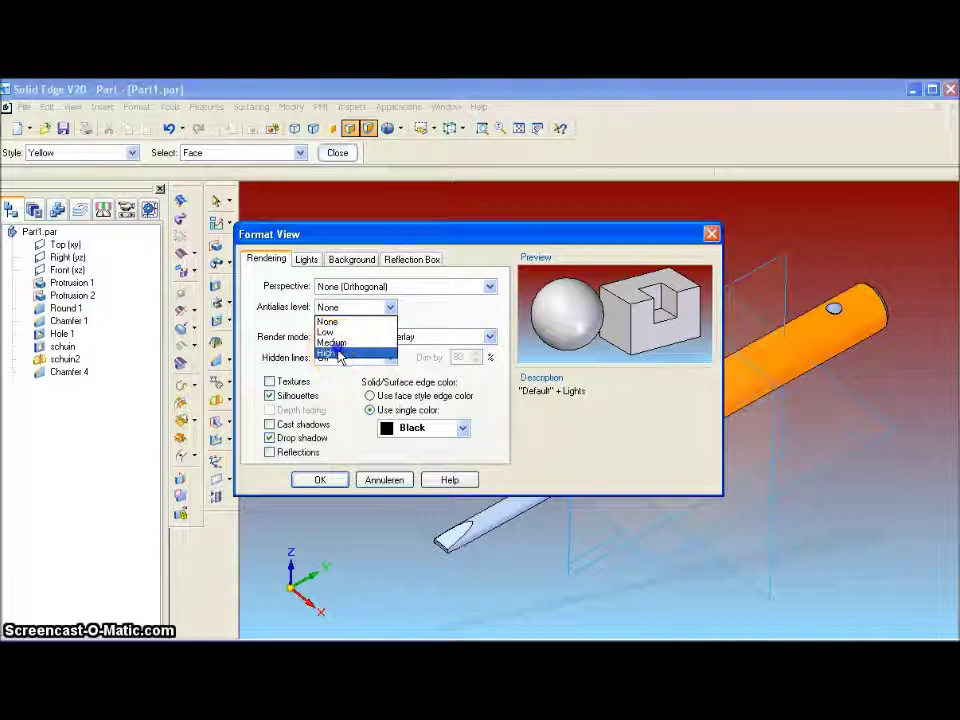
left_click(338, 352)
left_click(386, 357)
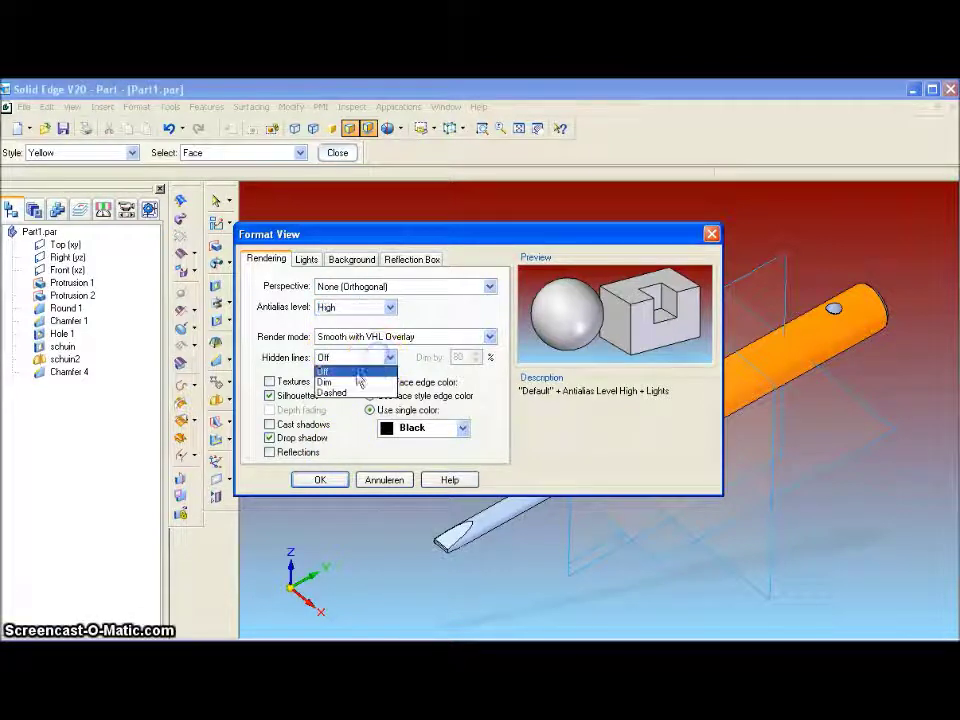
left_click(344, 385)
left_click(340, 482)
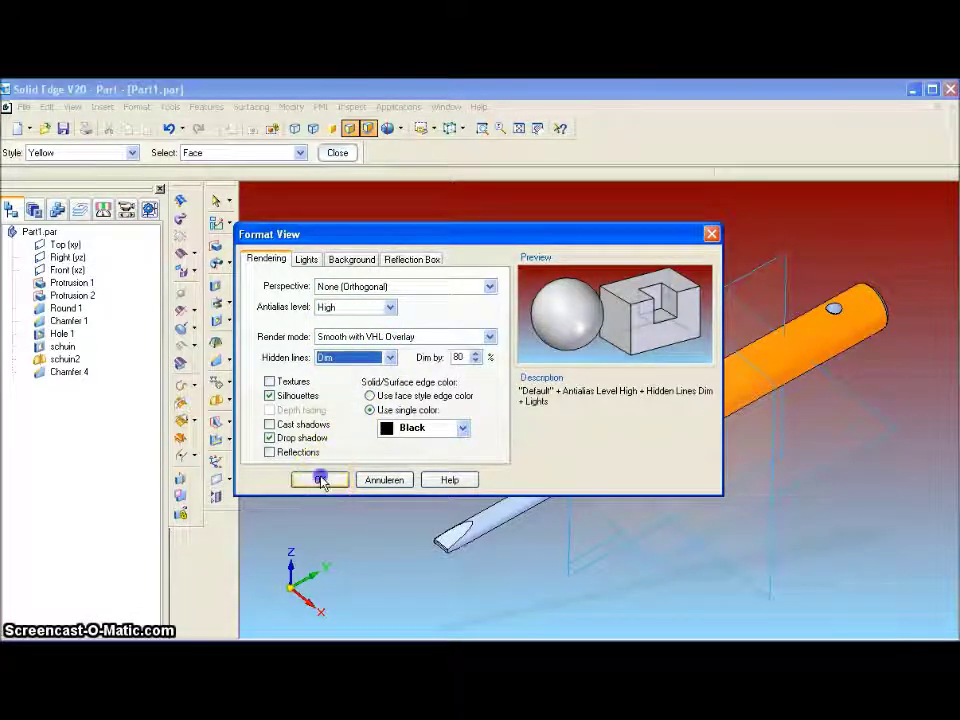